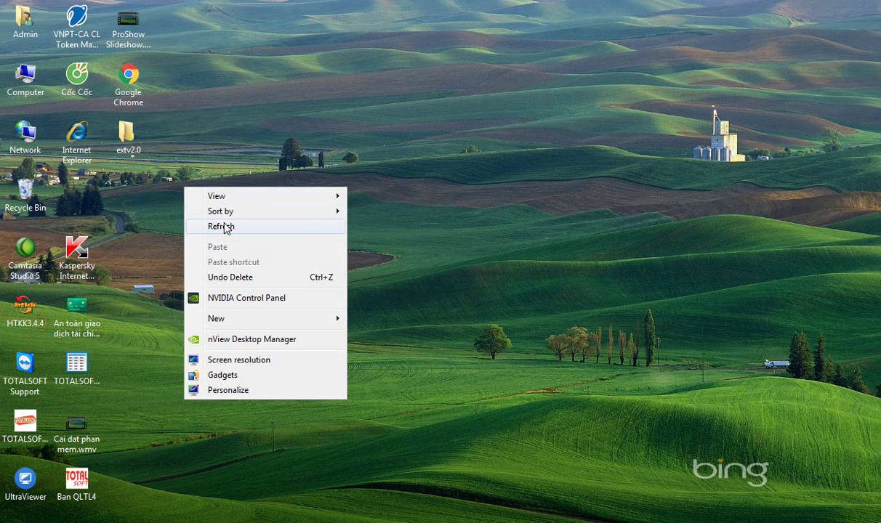
# Refresh the desktop and sort its icons by name
pyautogui.click(224, 228)
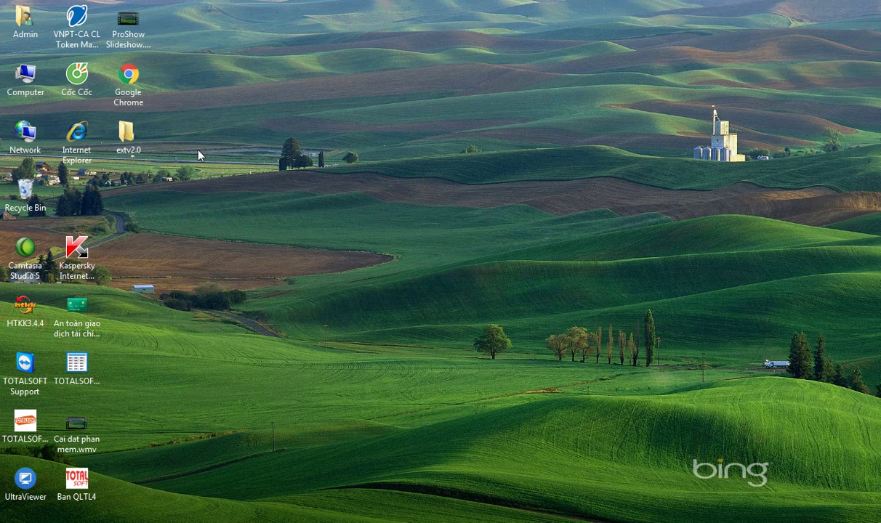
pyautogui.rightClick(199, 150)
pyautogui.moveTo(250, 161)
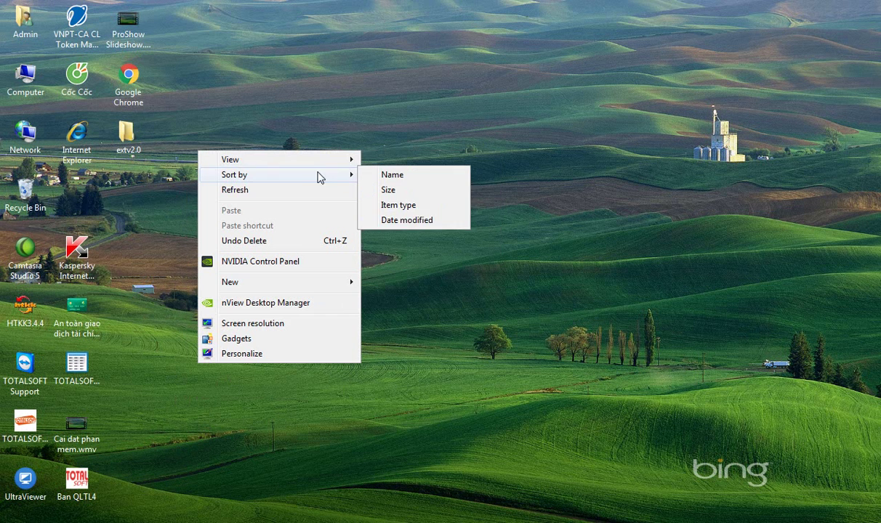
pyautogui.moveTo(290, 179)
pyautogui.click(411, 180)
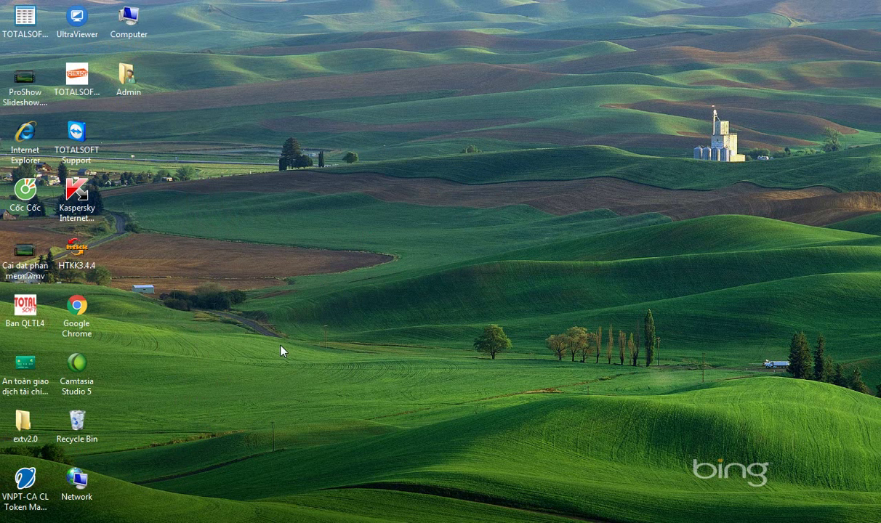
# Re-sort the desktop icons by name and select the TOTALSOFT.NET shortcut
pyautogui.click(76, 80)
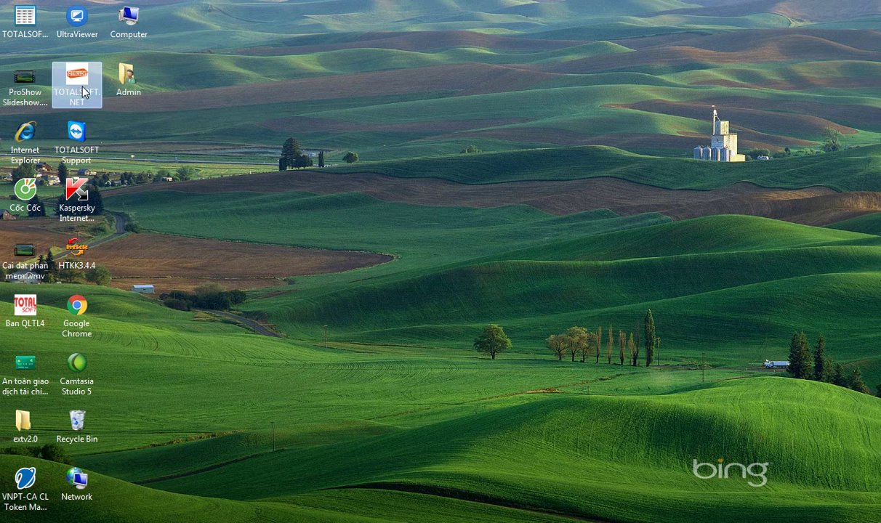
pyautogui.rightClick(270, 82)
pyautogui.moveTo(429, 106)
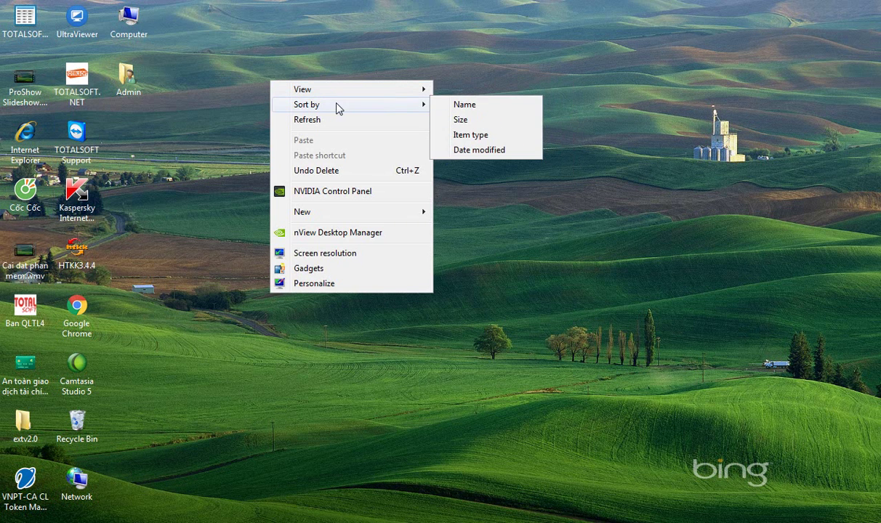
pyautogui.click(487, 106)
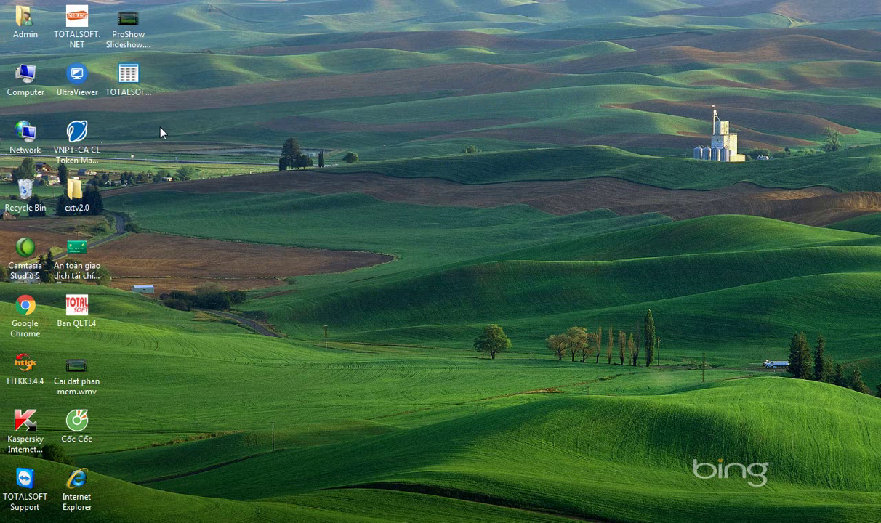
pyautogui.click(77, 24)
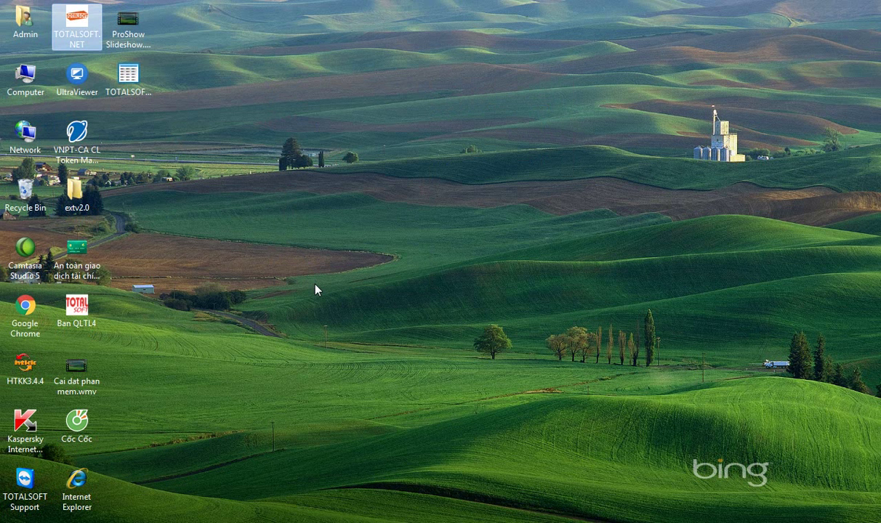
# Launch TOTALSOFT.NET and dismiss the Kaspersky notification
pyautogui.press('Return')
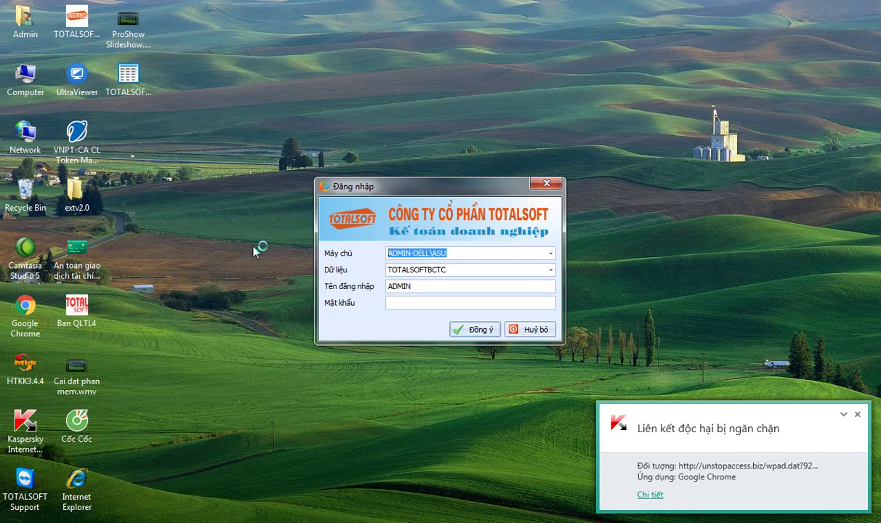
pyautogui.click(857, 414)
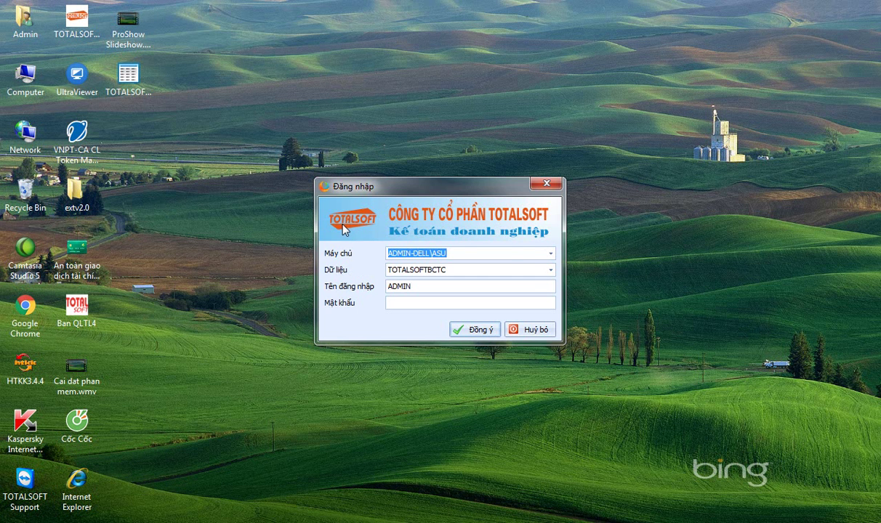
# Skip the login and start a new dataset via Tệp > Tạo mới dữ liệu
pyautogui.click(536, 331)
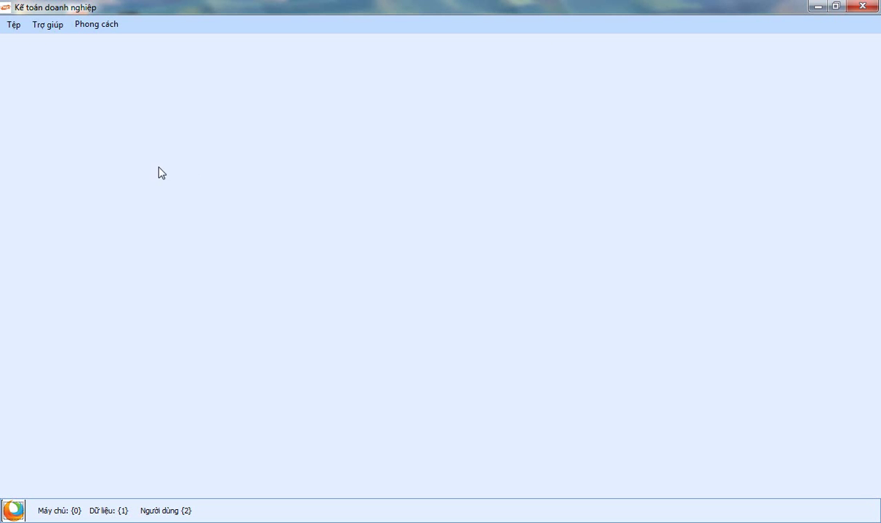
pyautogui.click(13, 28)
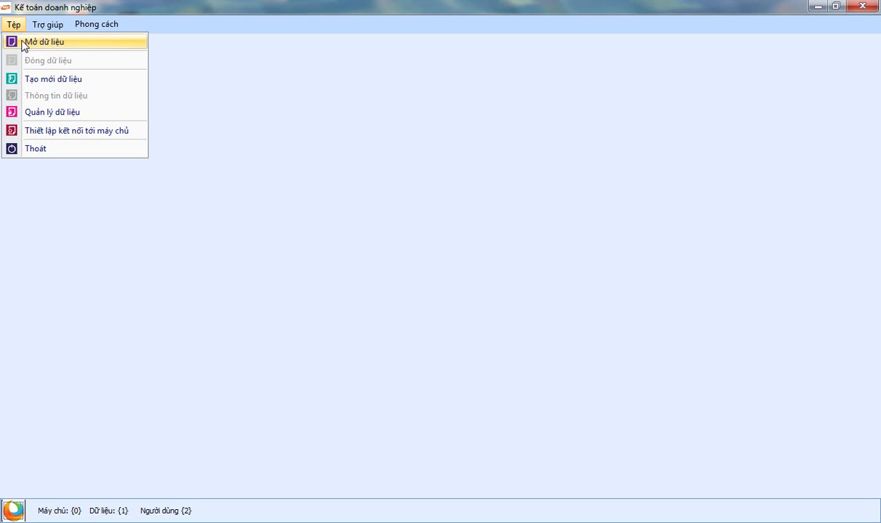
pyautogui.click(57, 84)
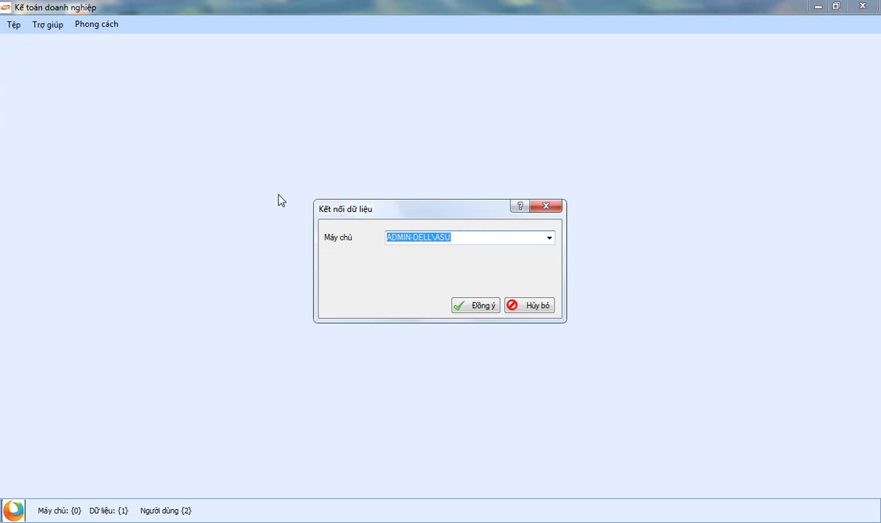
pyautogui.click(474, 306)
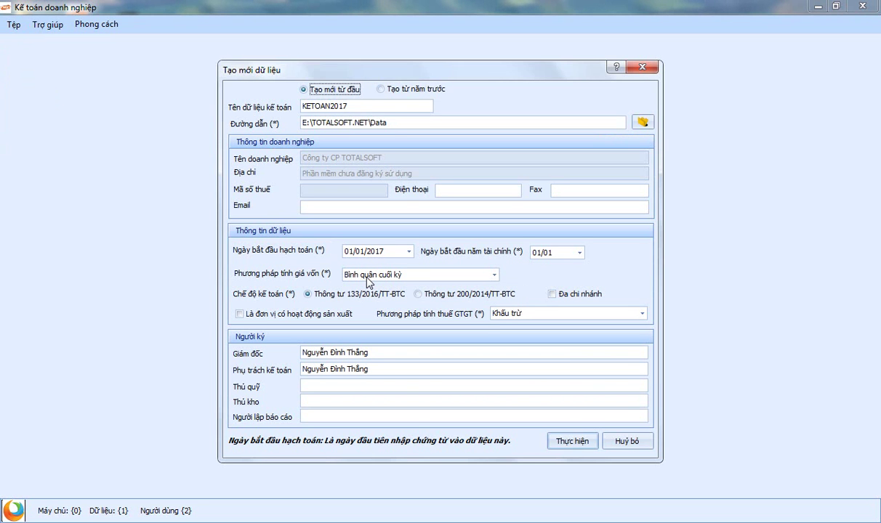
# Enter 'Thuongmai' as the accounting dataset name
pyautogui.press('Tab')
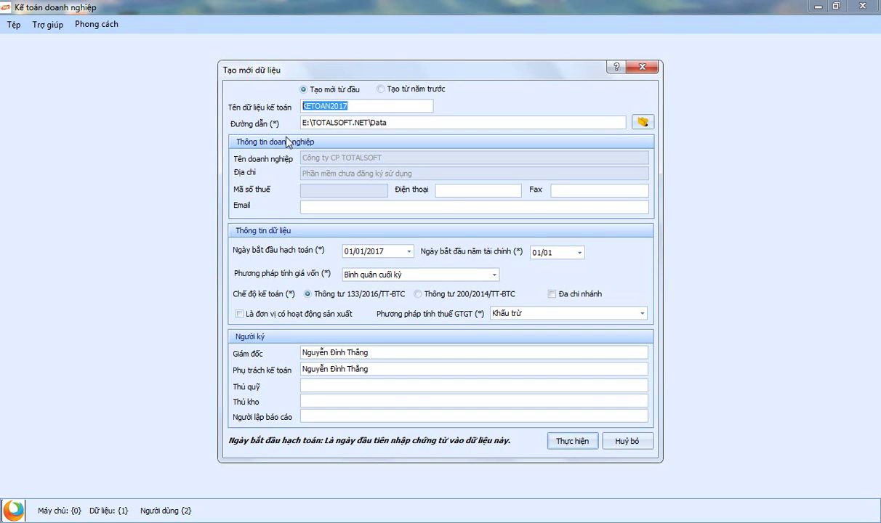
pyautogui.write('THU')
pyautogui.press('BackSpace')
pyautogui.press('BackSpace')
pyautogui.write('huongmai')
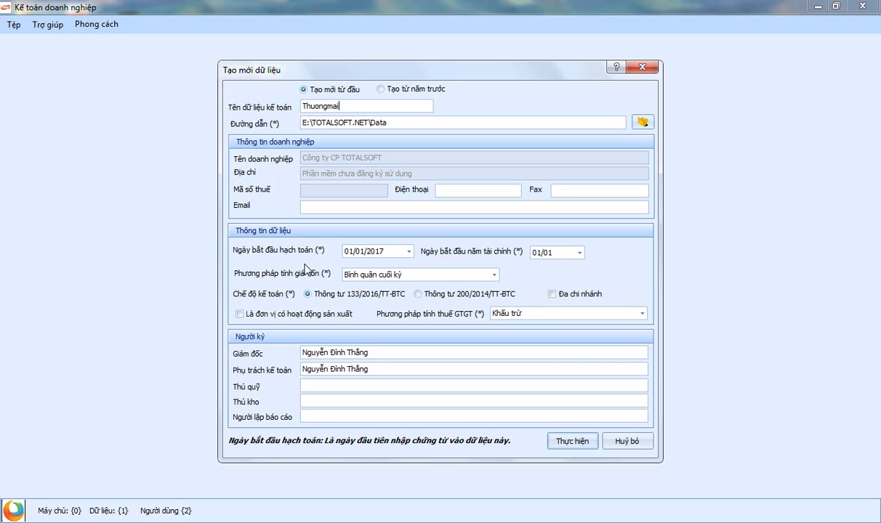
# Keep the Khấu trừ VAT method and create the Thuongmai dataset
pyautogui.click(535, 320)
pyautogui.click(535, 325)
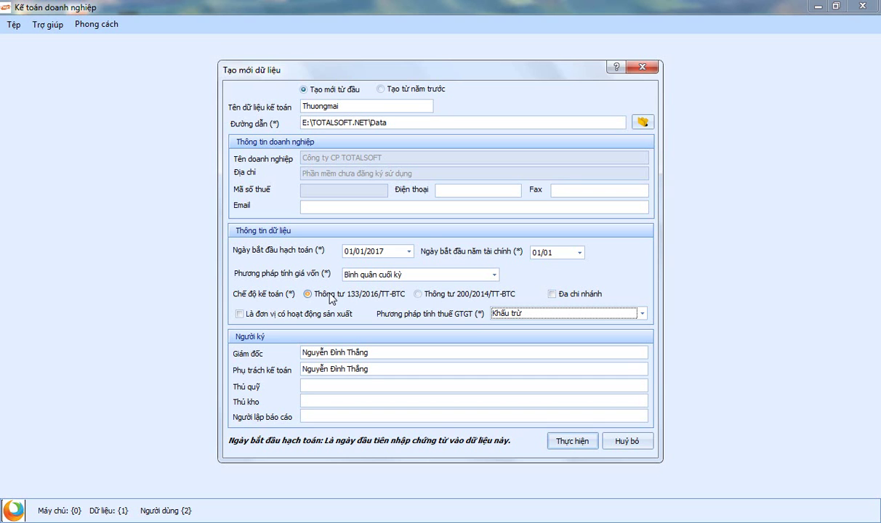
pyautogui.click(579, 444)
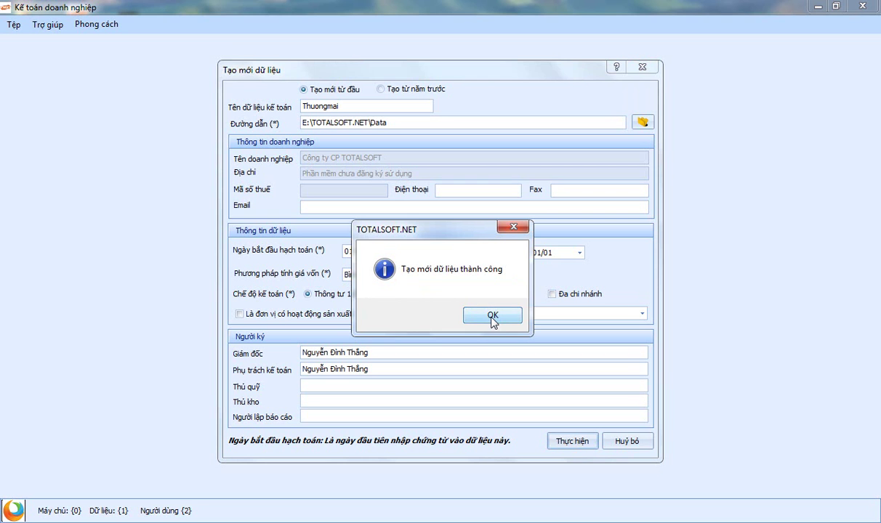
pyautogui.click(492, 319)
pyautogui.click(14, 26)
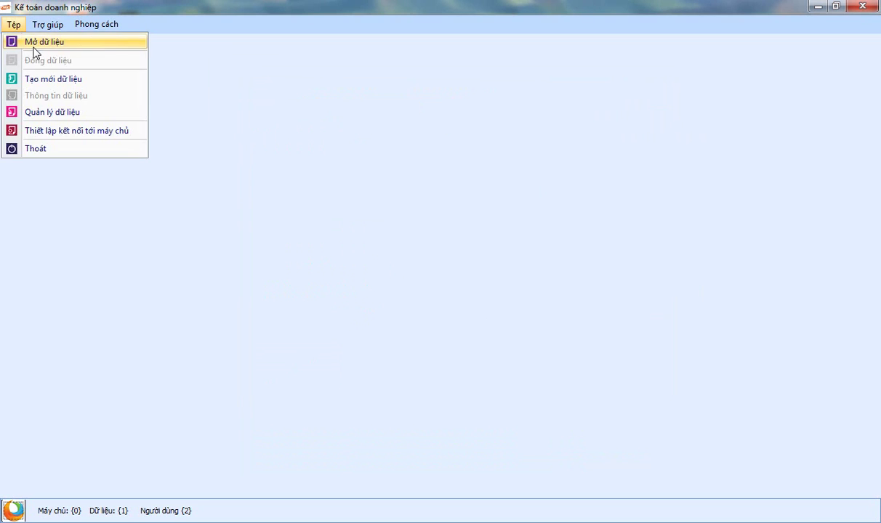
# Open the Thuongmai dataset through Tệp > Mở dữ liệu
pyautogui.click(36, 44)
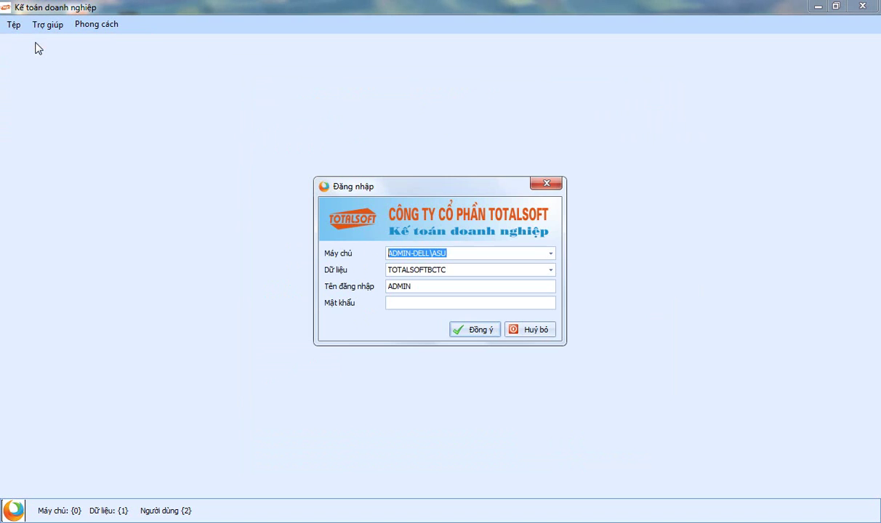
pyautogui.click(550, 270)
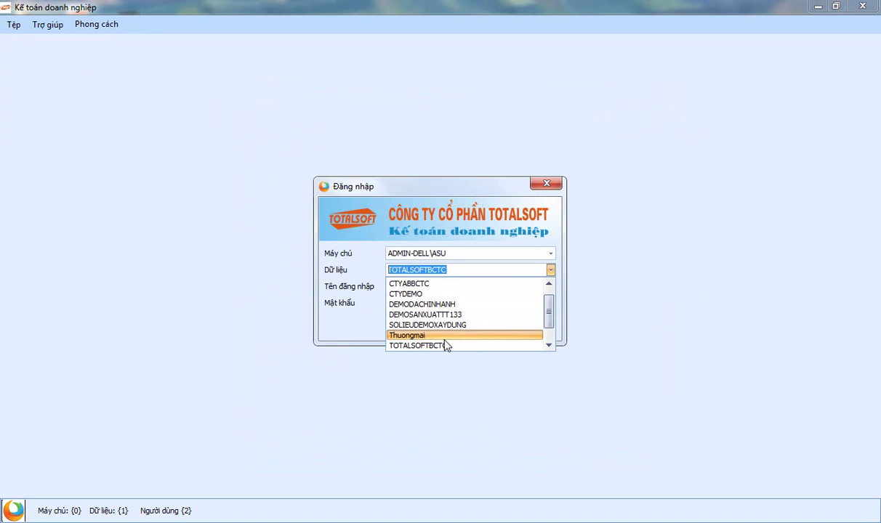
pyautogui.click(444, 335)
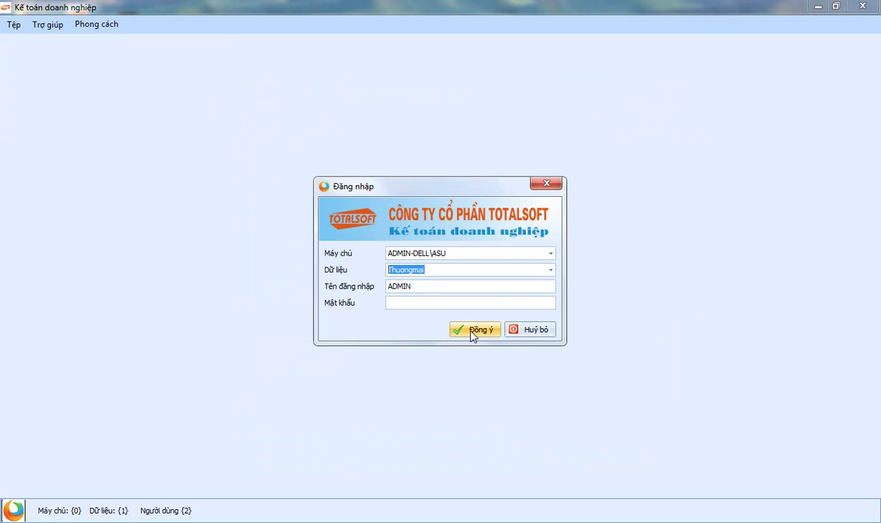
pyautogui.click(471, 334)
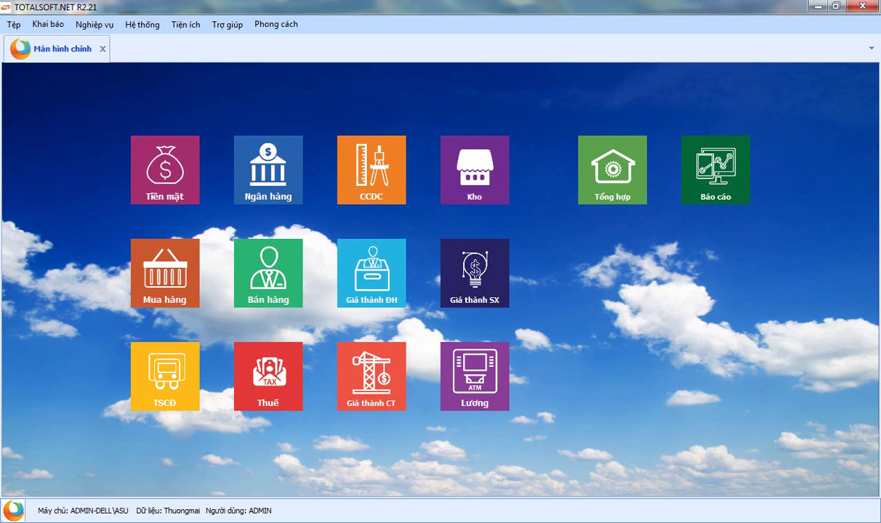
# Show the Khai báo setup categories menu
pyautogui.click(50, 25)
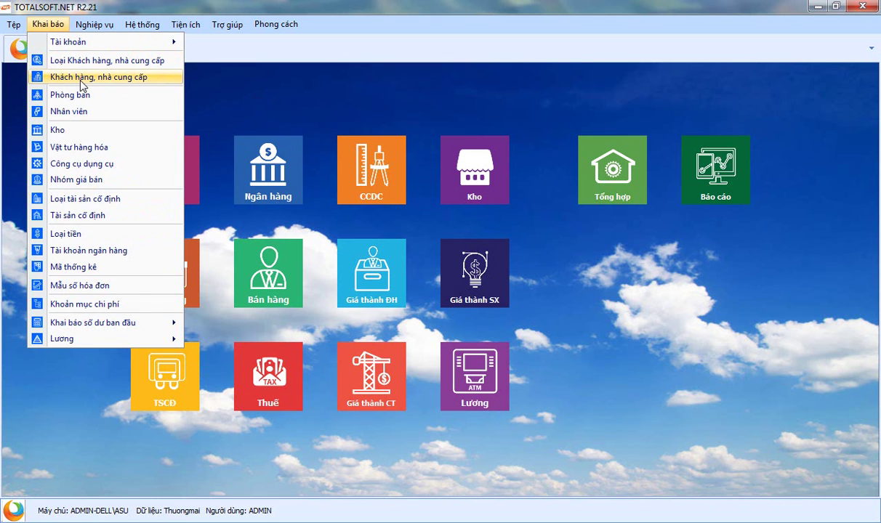
# Open the empty Khách hàng, nhà cung cấp list and bring up its context menu
pyautogui.click(65, 81)
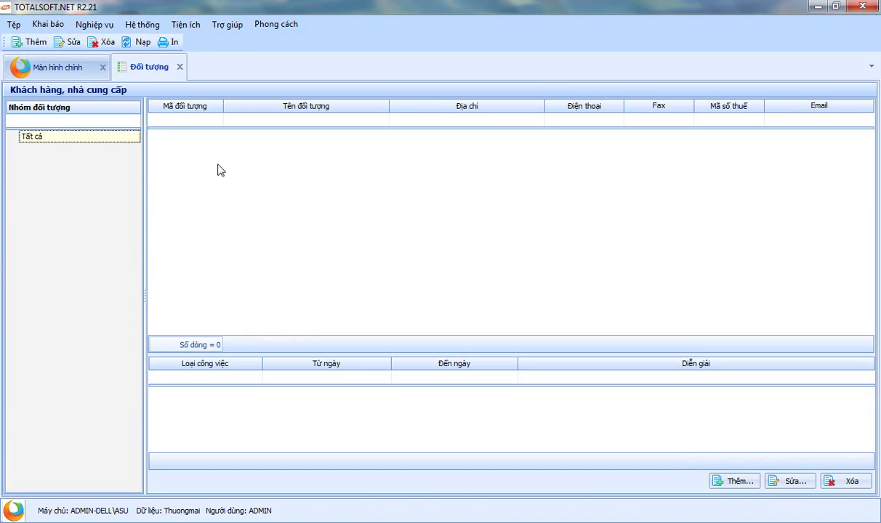
pyautogui.rightClick(218, 164)
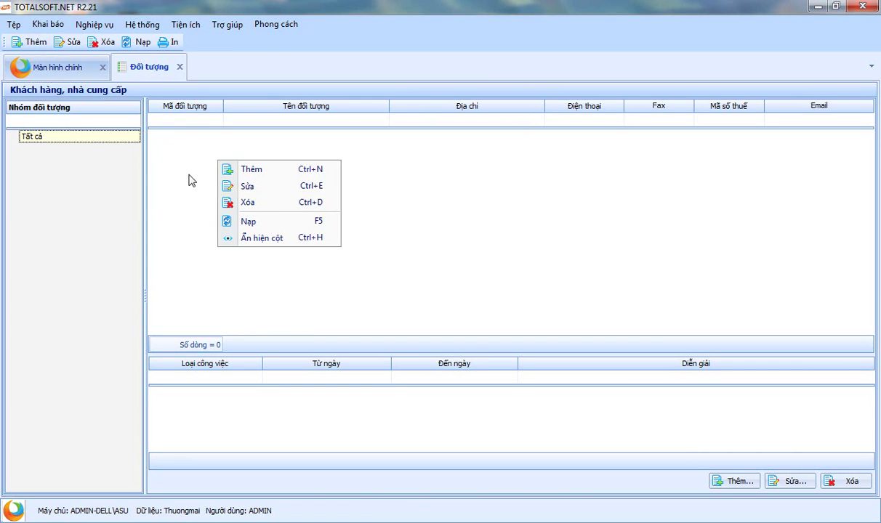
# Add customer ĐT00001 named 'Công ty thương mại hồng hà' and save it
pyautogui.click(272, 174)
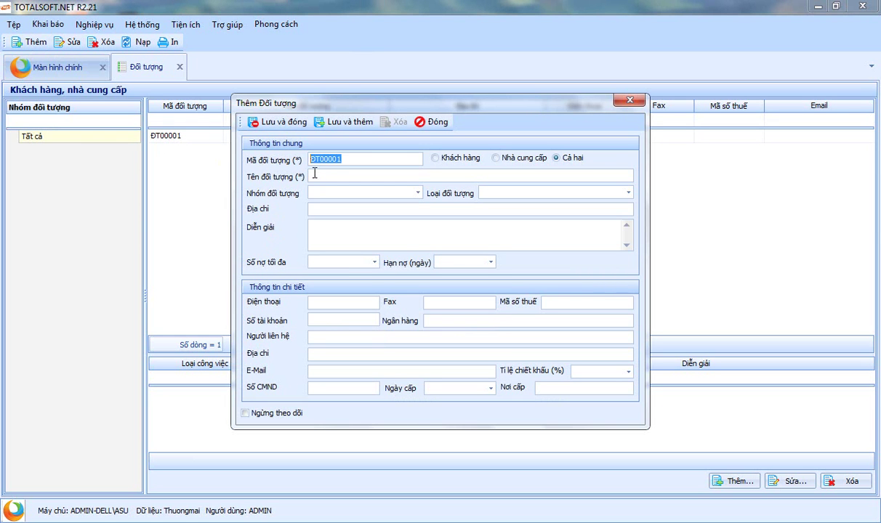
pyautogui.moveTo(341, 158); pyautogui.dragTo(279, 149)
pyautogui.click(362, 175)
pyautogui.write('Công ty thương mại ')
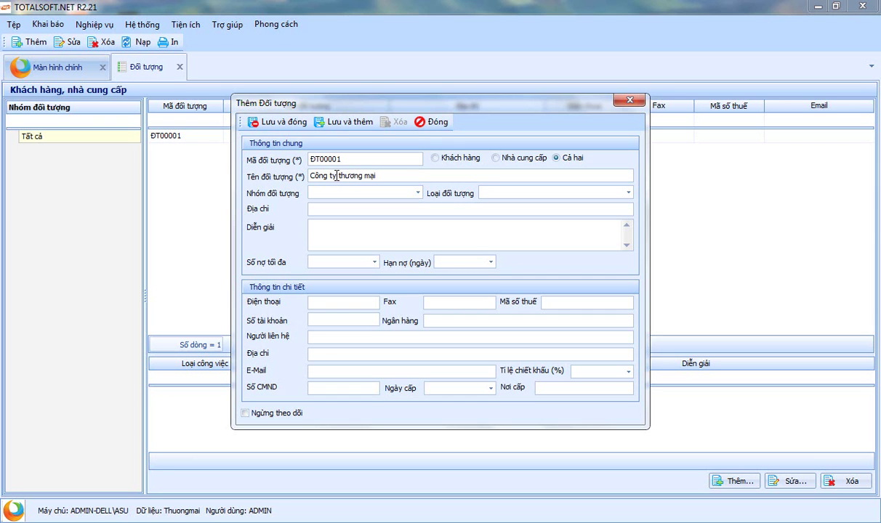
pyautogui.write('hồng hà')
pyautogui.click(561, 300)
pyautogui.click(274, 120)
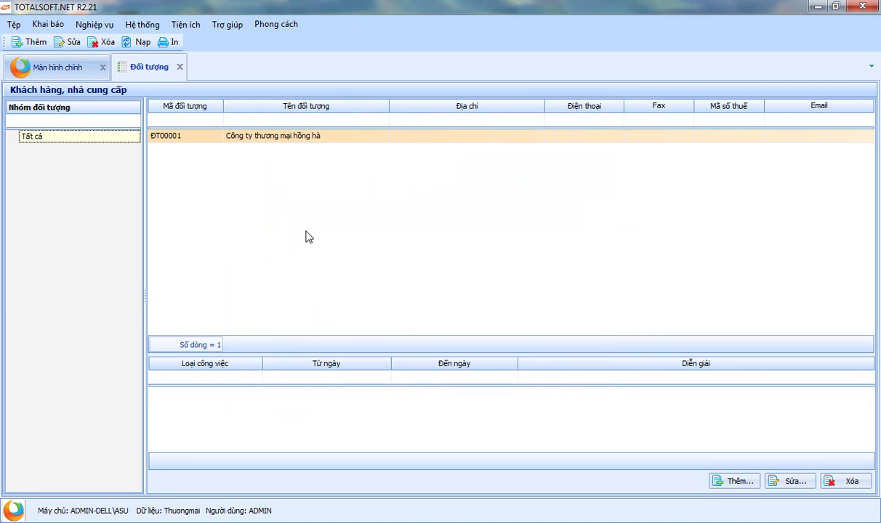
# Open the Kho warehouse list from Khai báo and look through its rows
pyautogui.click(48, 24)
pyautogui.click(72, 131)
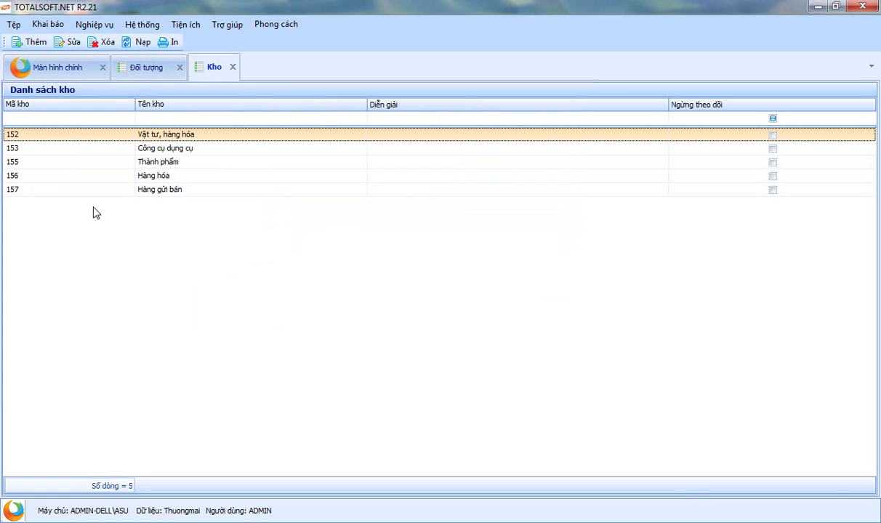
pyautogui.click(46, 174)
pyautogui.click(43, 162)
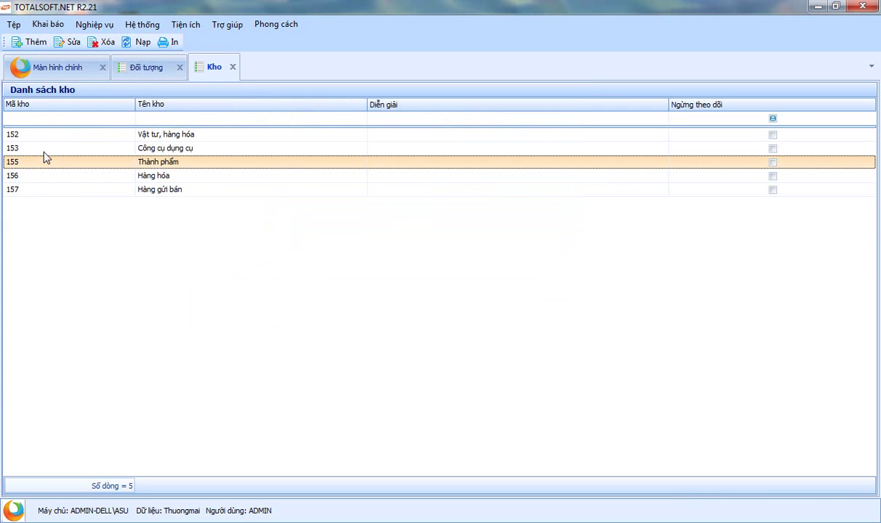
pyautogui.click(43, 136)
pyautogui.press('Down')
pyautogui.press('Down')
pyautogui.press('Down')
pyautogui.press('Down')
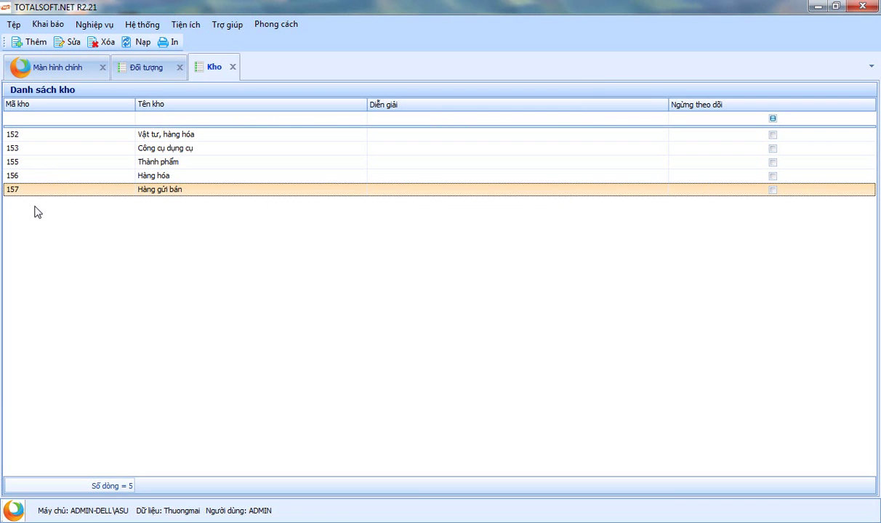
pyautogui.click(35, 173)
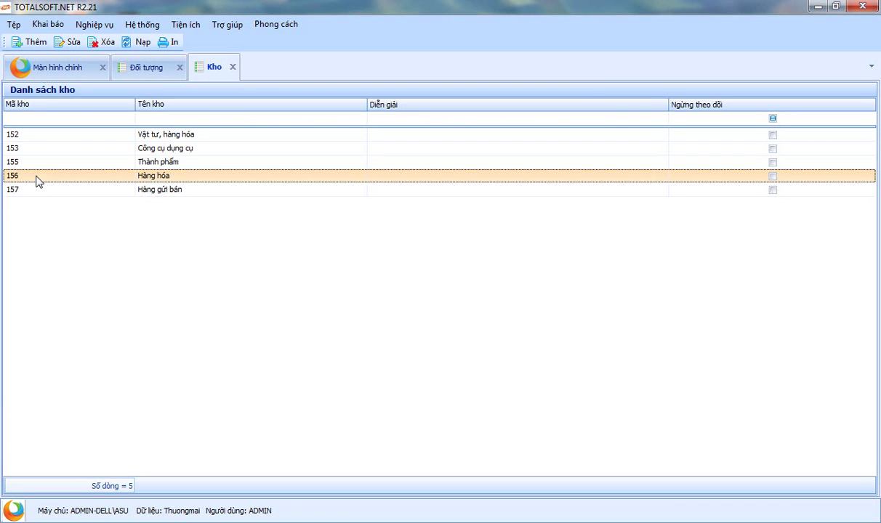
# Select warehouses 152 through 157 and delete them
pyautogui.click(39, 137)
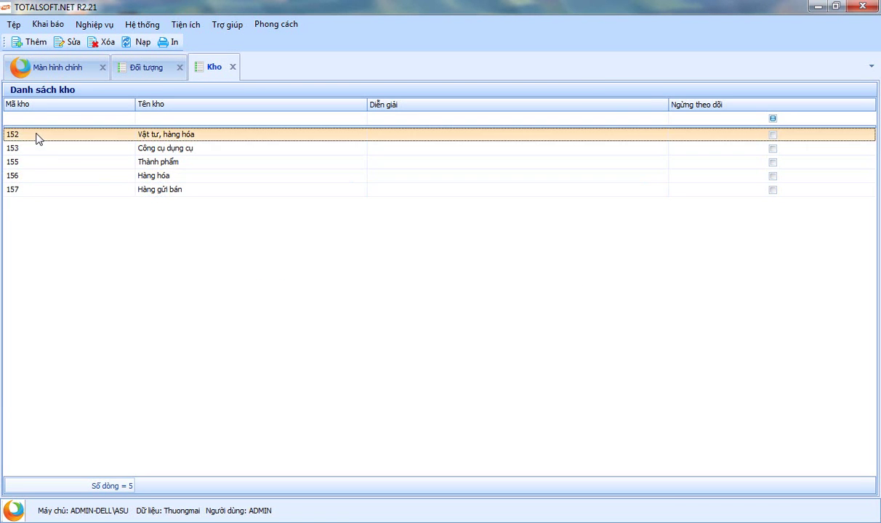
pyautogui.moveTo(43, 137); pyautogui.dragTo(49, 194)
pyautogui.rightClick(49, 194)
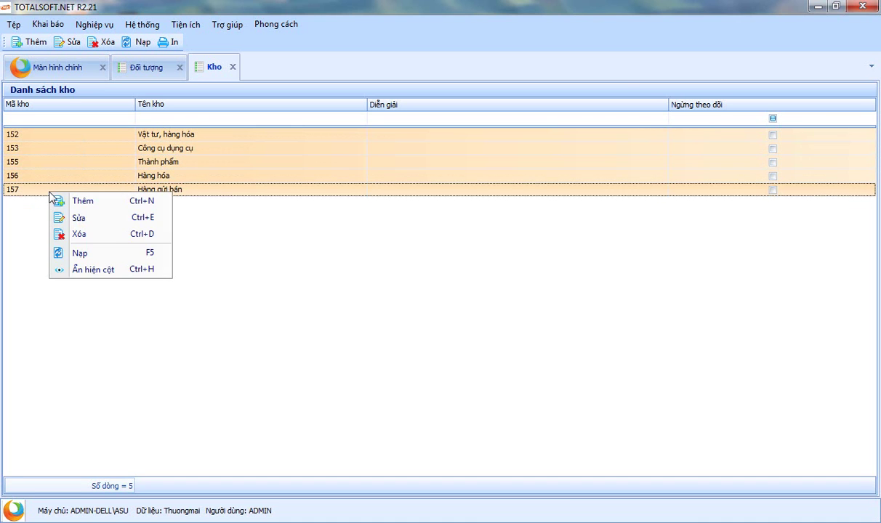
pyautogui.click(92, 235)
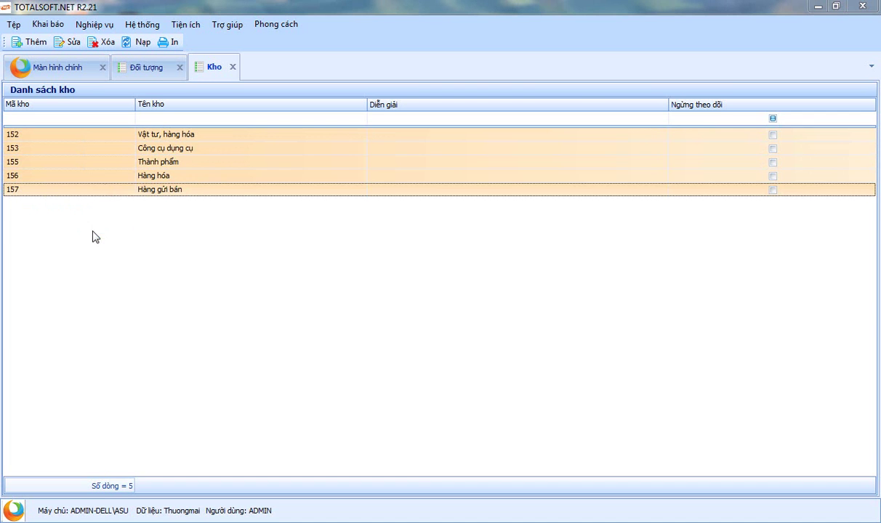
pyautogui.click(466, 311)
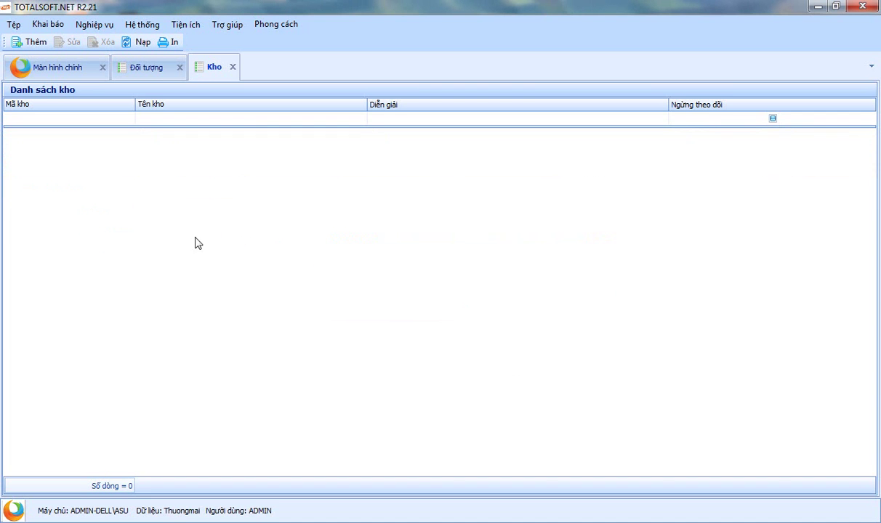
# Add warehouse K1 named 'Kho công ty Vị trí 1' and save it
pyautogui.rightClick(143, 169)
pyautogui.click(192, 186)
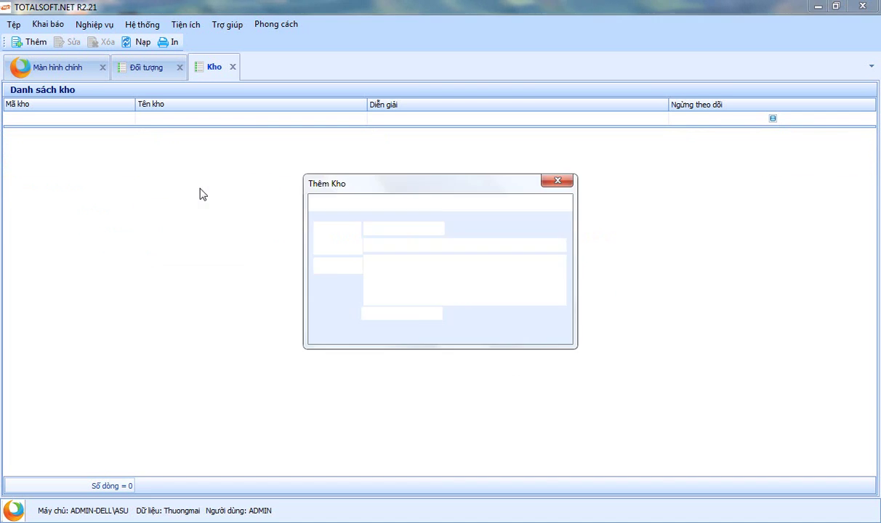
pyautogui.write('k1')
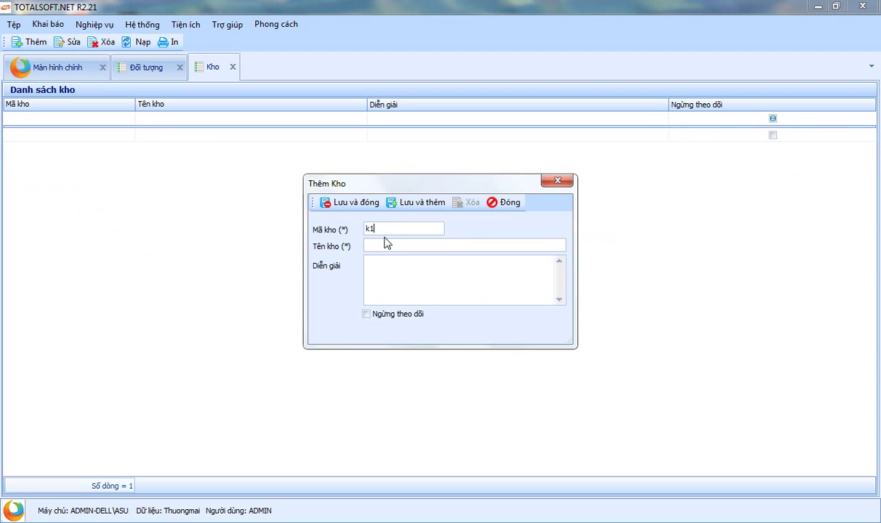
pyautogui.press('BackSpace')
pyautogui.press('BackSpace')
pyautogui.write('K')
pyautogui.write('1')
pyautogui.press('Tab')
pyautogui.write('Kho công ty Vị tri')
pyautogui.press('BackSpace')
pyautogui.write('í 1')
pyautogui.click(359, 205)
# Add warehouse K2 named 'Kho công ty vị trí 2' and save it
pyautogui.rightClick(55, 168)
pyautogui.click(80, 178)
pyautogui.write('K2')
pyautogui.press('Tab')
pyautogui.write('Kho')
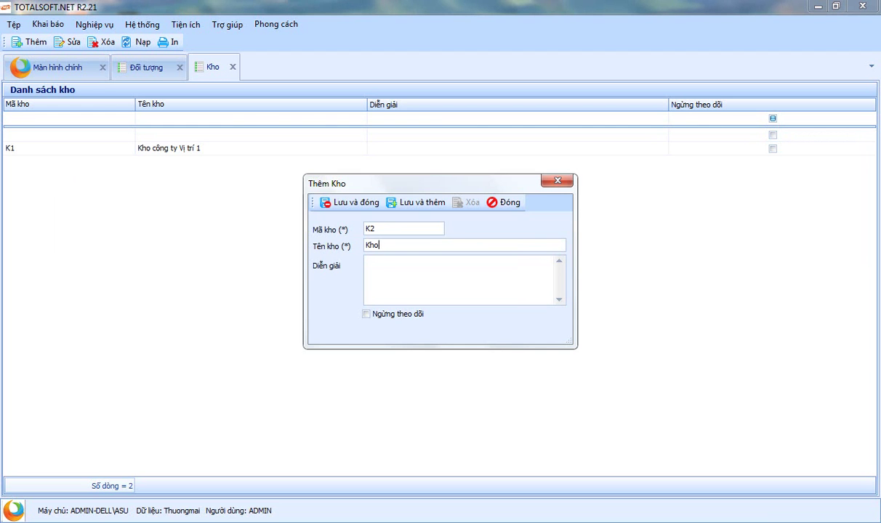
pyautogui.write(' công ty vị trí 2')
pyautogui.click(353, 204)
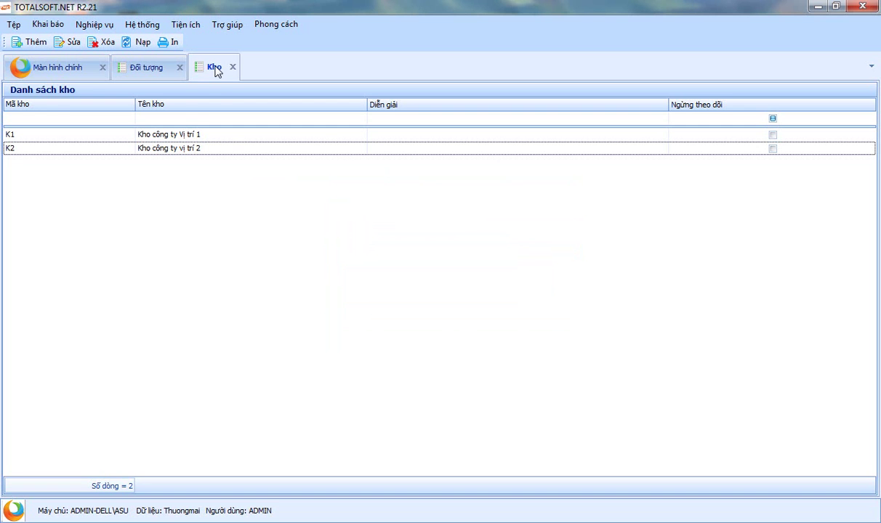
pyautogui.click(55, 26)
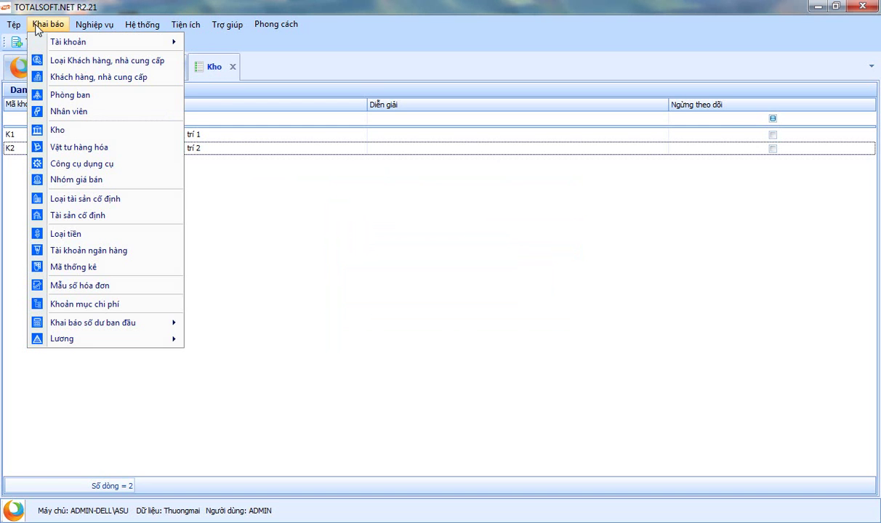
# Open the goods and materials list and start new item VT00001 named 'Gạch 40x40 A1'
pyautogui.click(82, 148)
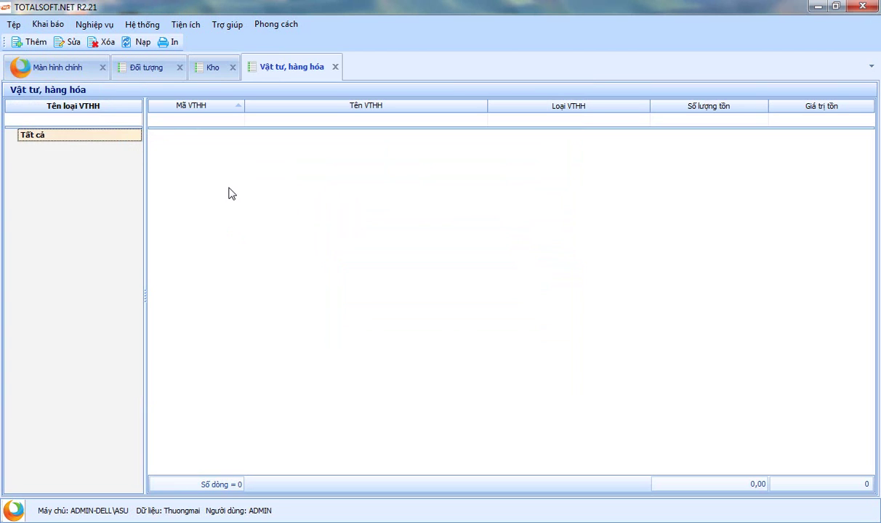
pyautogui.rightClick(228, 193)
pyautogui.click(260, 196)
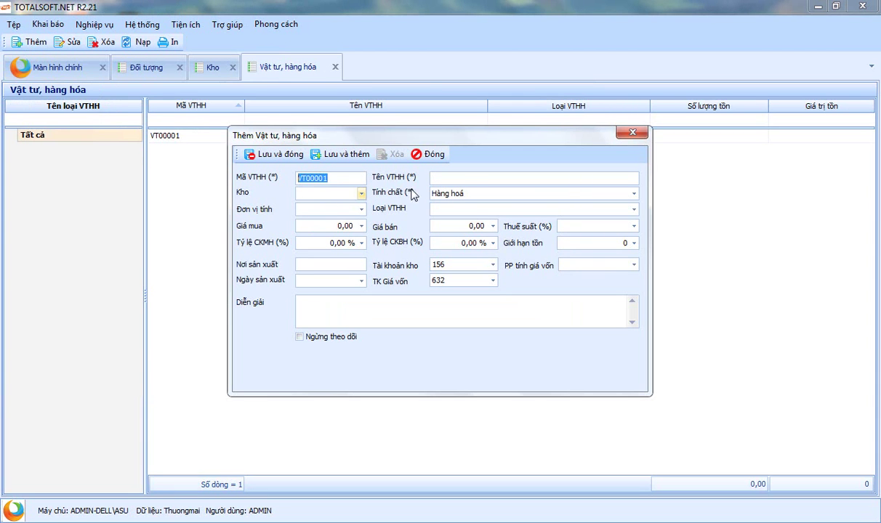
pyautogui.click(447, 176)
pyautogui.write('Gạch')
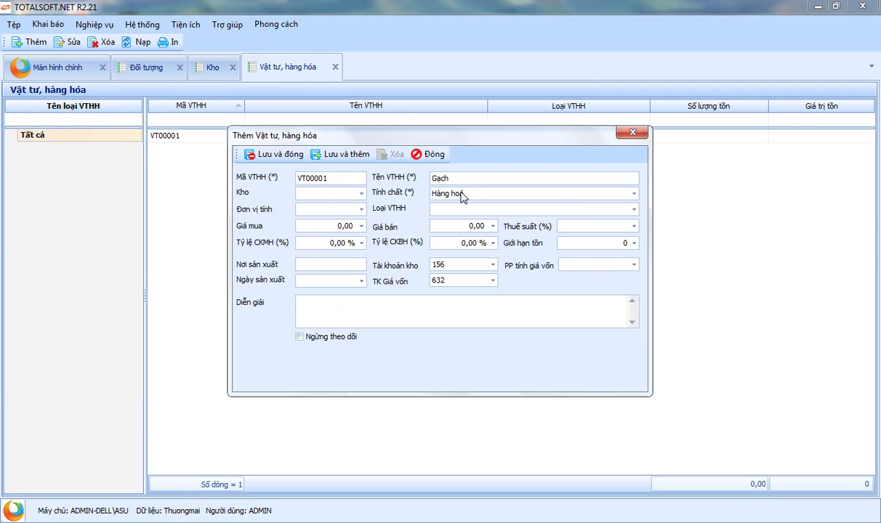
pyautogui.write('40x40 A1')
# Set the item's unit of measure to M2 and review its nature and inventory account
pyautogui.click(325, 195)
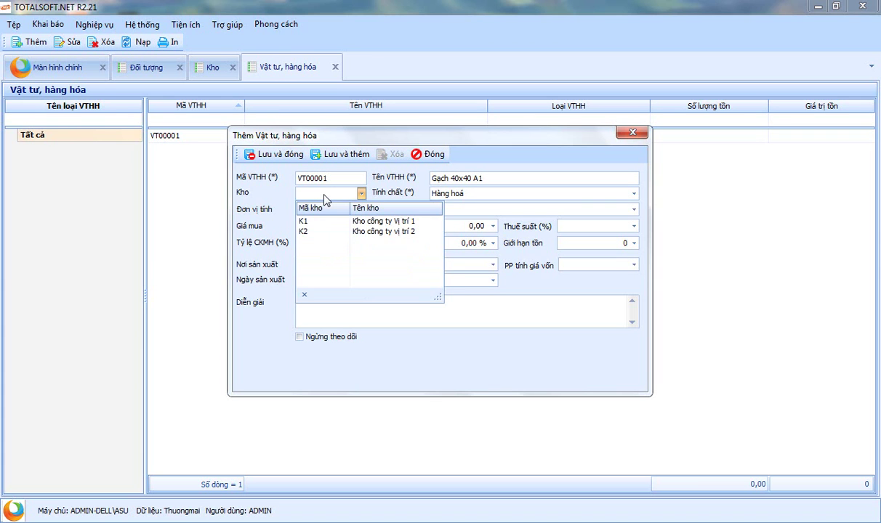
pyautogui.click(325, 199)
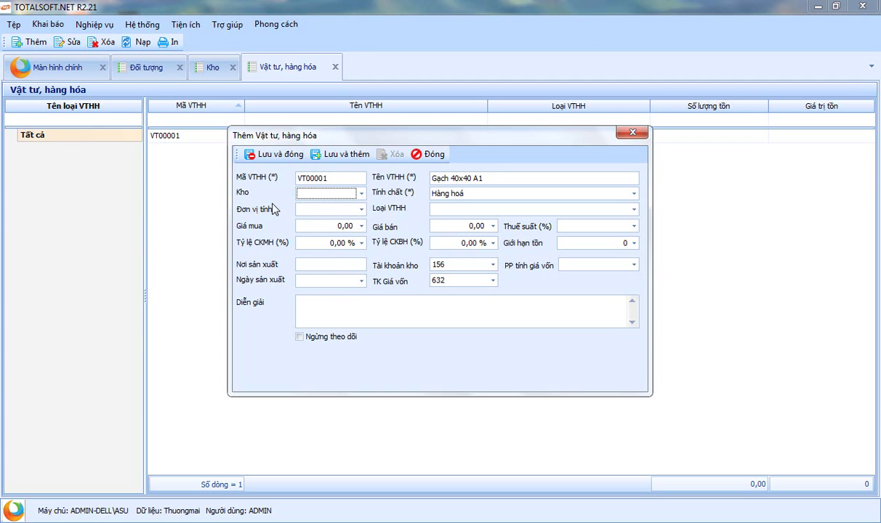
pyautogui.click(331, 210)
pyautogui.write('M2')
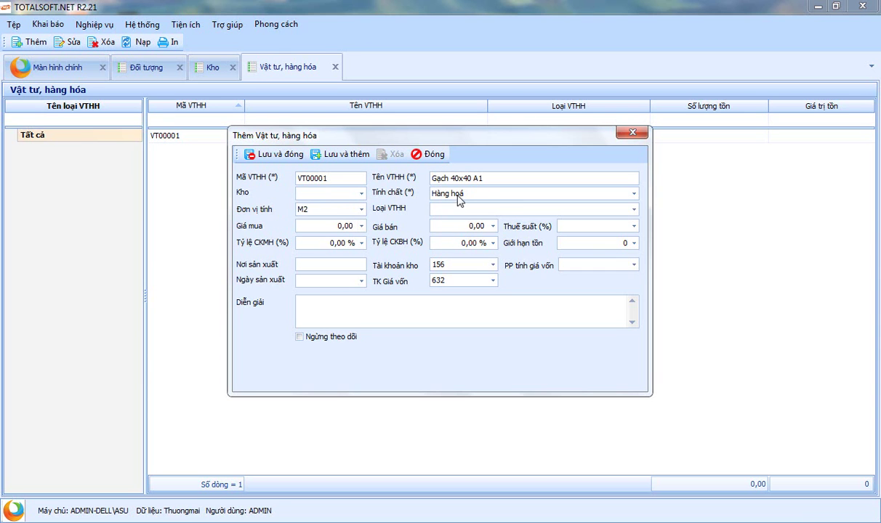
pyautogui.click(458, 195)
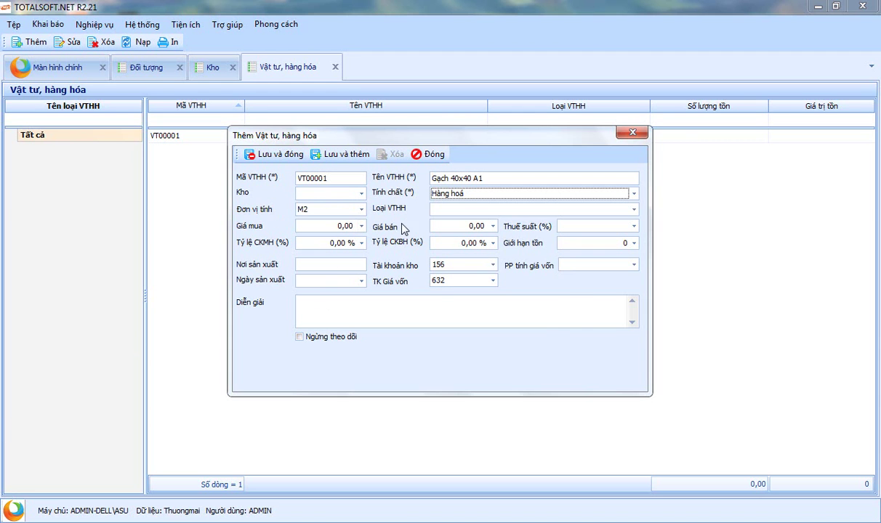
pyautogui.click(456, 266)
# Keep inventory account 156 and cost account 632, leaving prices and discounts blank
pyautogui.click(456, 269)
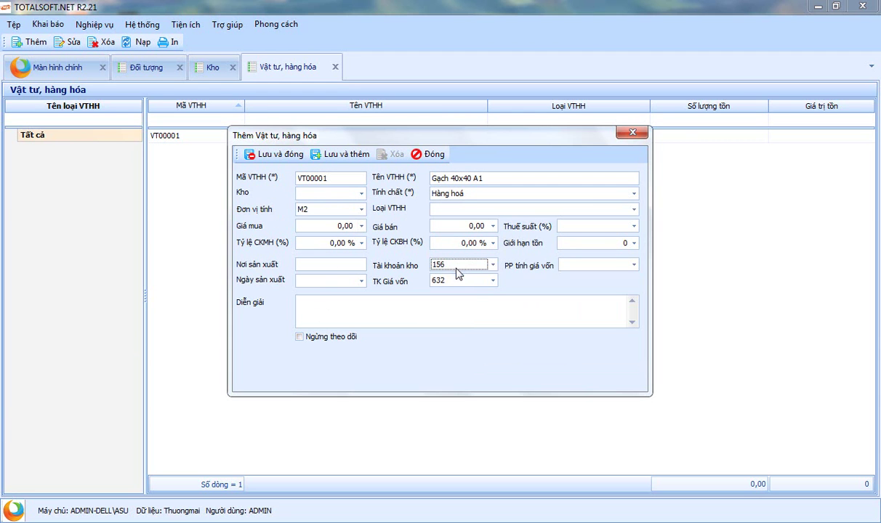
pyautogui.click(447, 282)
pyautogui.click(383, 234)
pyautogui.click(315, 226)
pyautogui.click(443, 226)
pyautogui.click(306, 243)
pyautogui.click(444, 244)
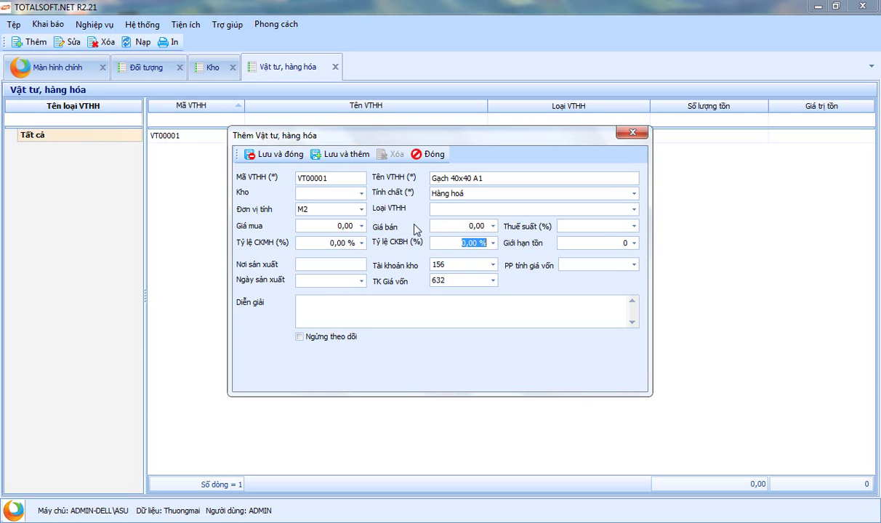
# Give Gạch 40x40 A1 a 10% tax rate and Bình quân cuối kỳ costing method
pyautogui.click(597, 226)
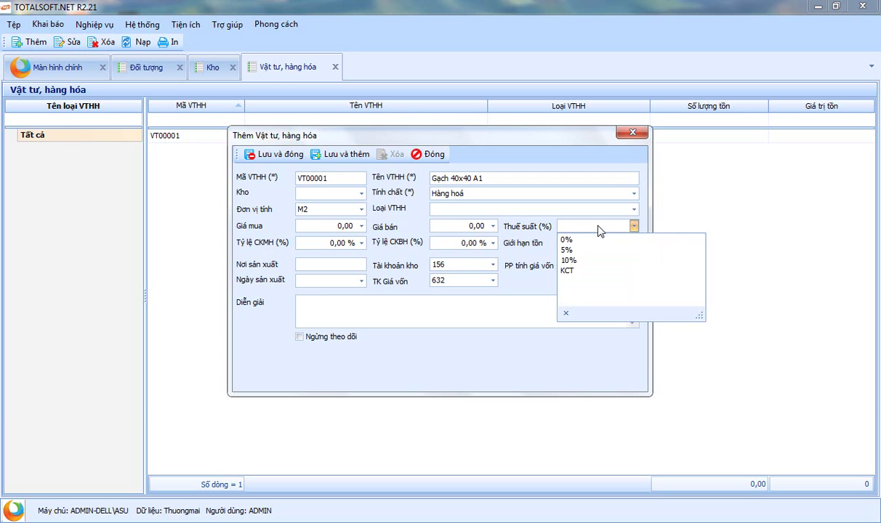
pyautogui.click(569, 259)
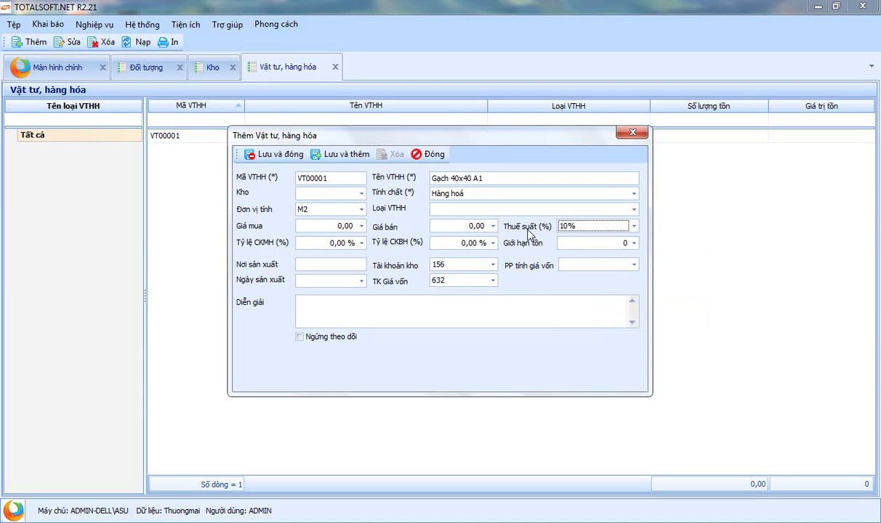
pyautogui.click(568, 227)
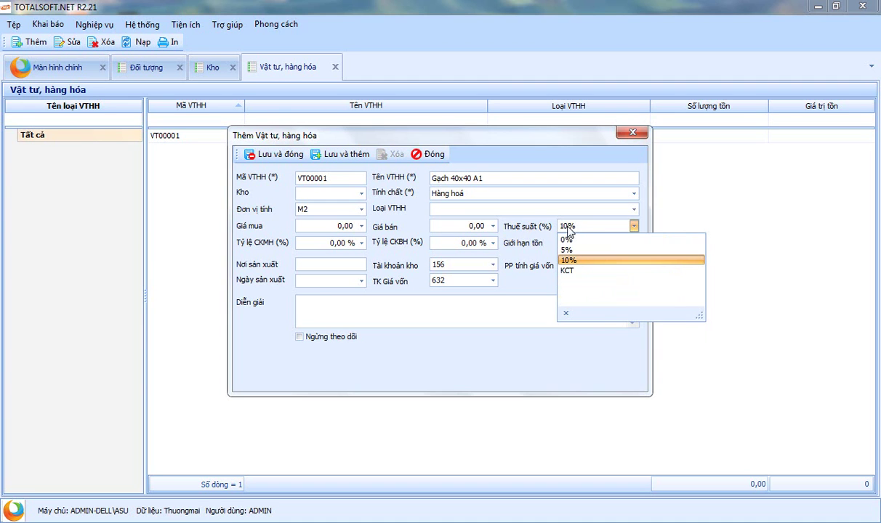
pyautogui.click(502, 215)
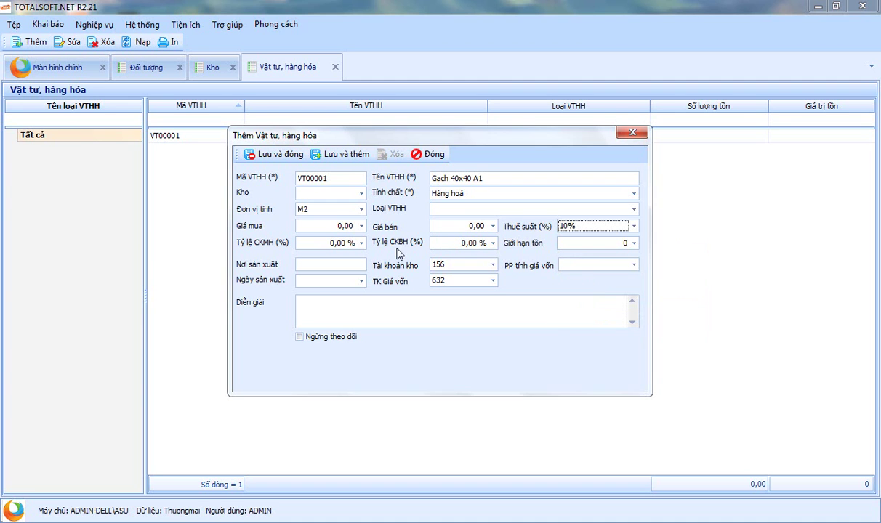
pyautogui.click(624, 243)
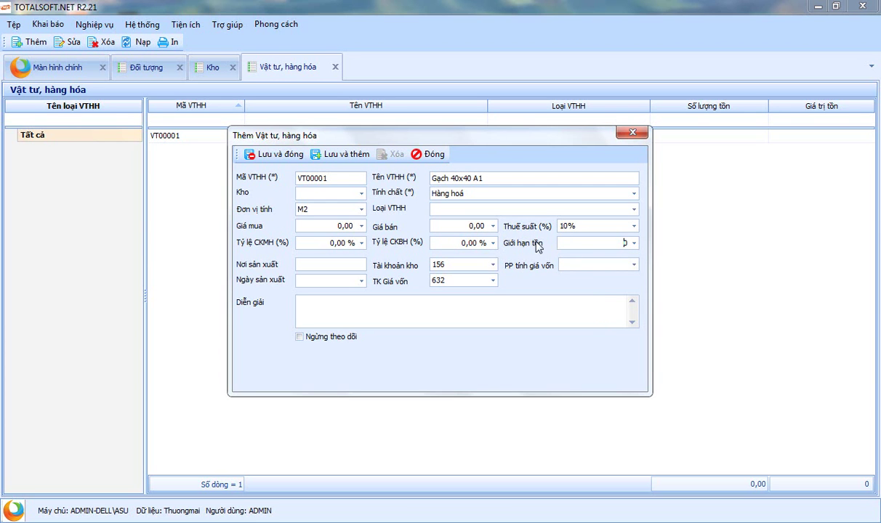
pyautogui.click(633, 264)
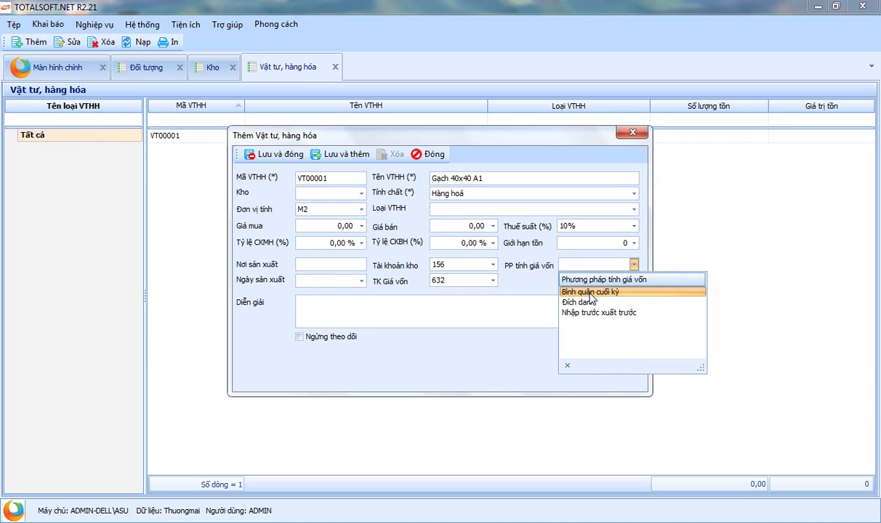
pyautogui.click(590, 292)
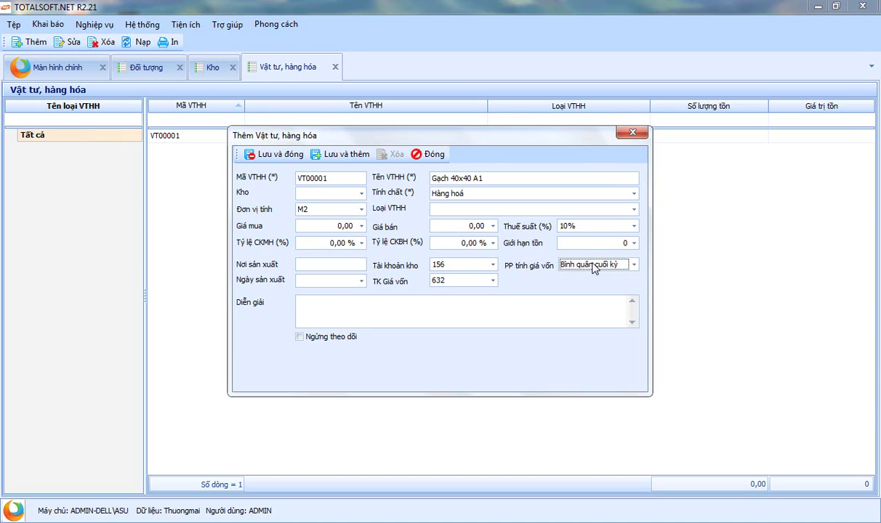
# Save and close item VT00001, then start new goods item VT00002
pyautogui.click(278, 153)
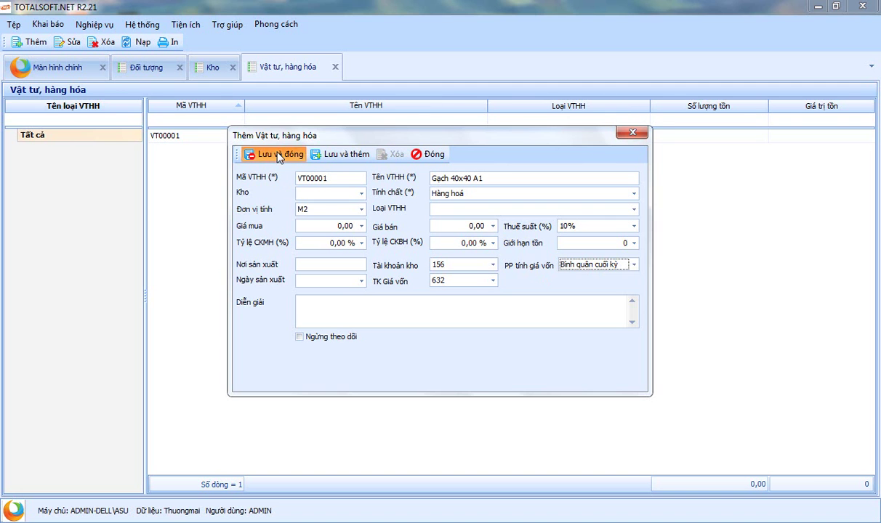
pyautogui.rightClick(223, 164)
pyautogui.click(255, 172)
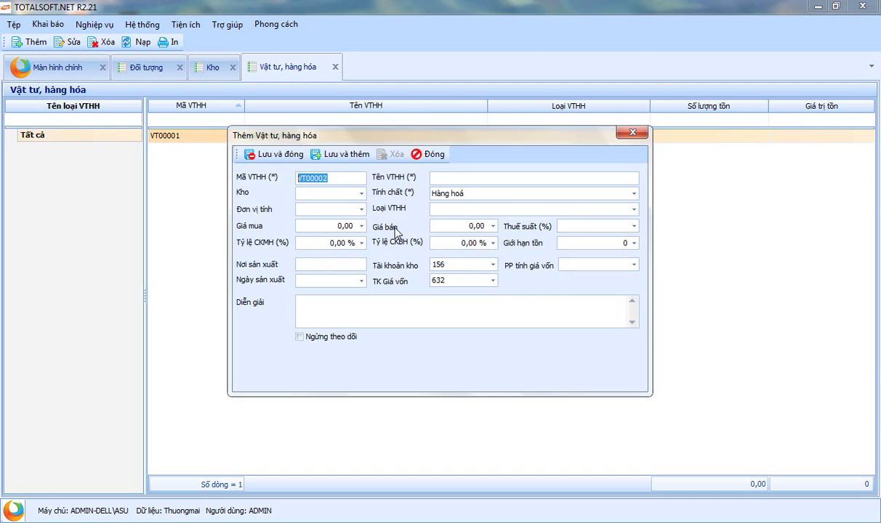
# Name item VT00002 'Gach lát nền 20x20' with unit M2 and Bình quân cuối kỳ costing, then save
pyautogui.click(433, 177)
pyautogui.write('Gac')
pyautogui.write('h lát nề')
pyautogui.write('n 20')
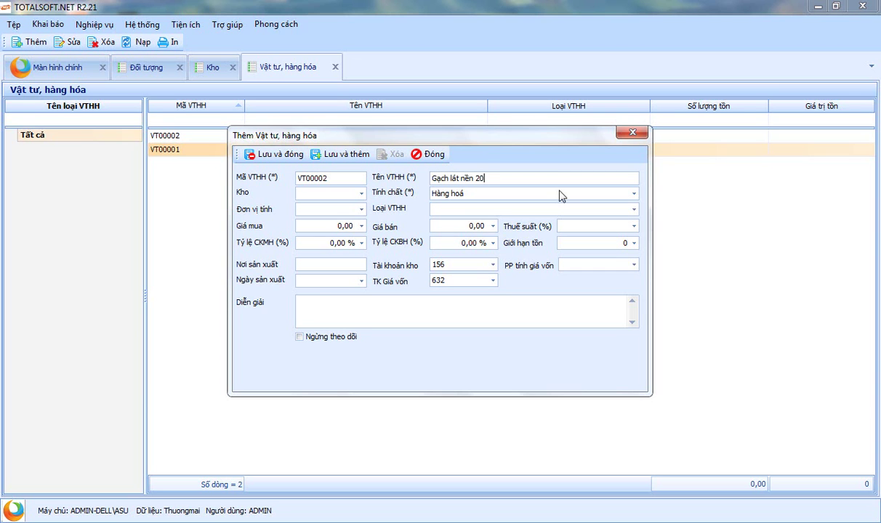
pyautogui.write('x20')
pyautogui.press('Tab')
pyautogui.click(353, 211)
pyautogui.write('M2')
pyautogui.click(576, 264)
pyautogui.click(583, 291)
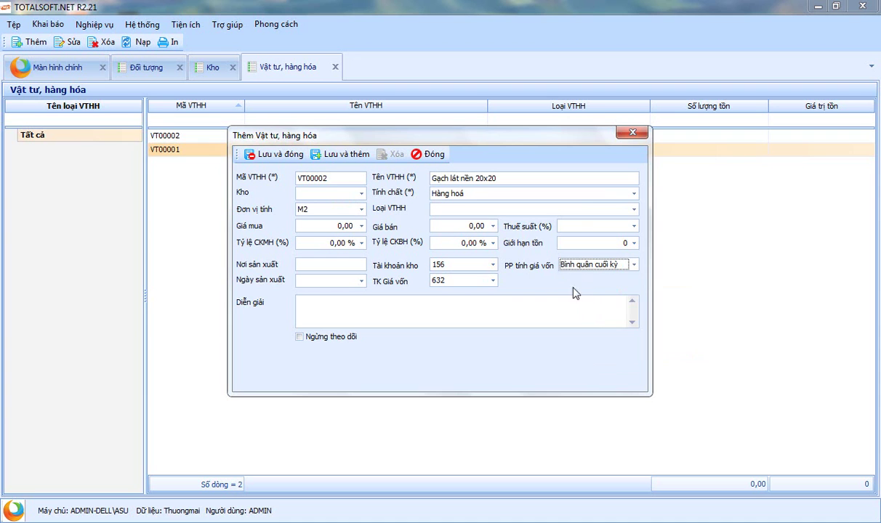
pyautogui.click(265, 154)
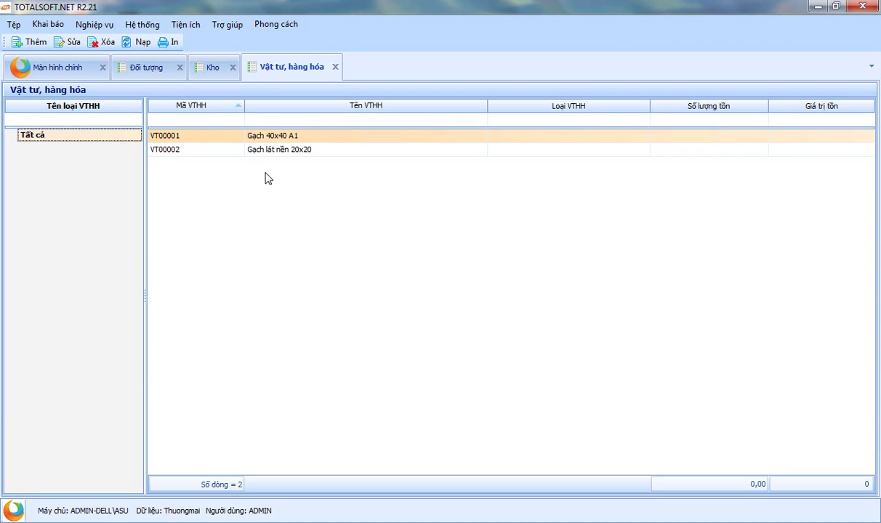
# Close the Vật tư hàng hóa, Kho and Đối tượng list tabs
pyautogui.click(335, 67)
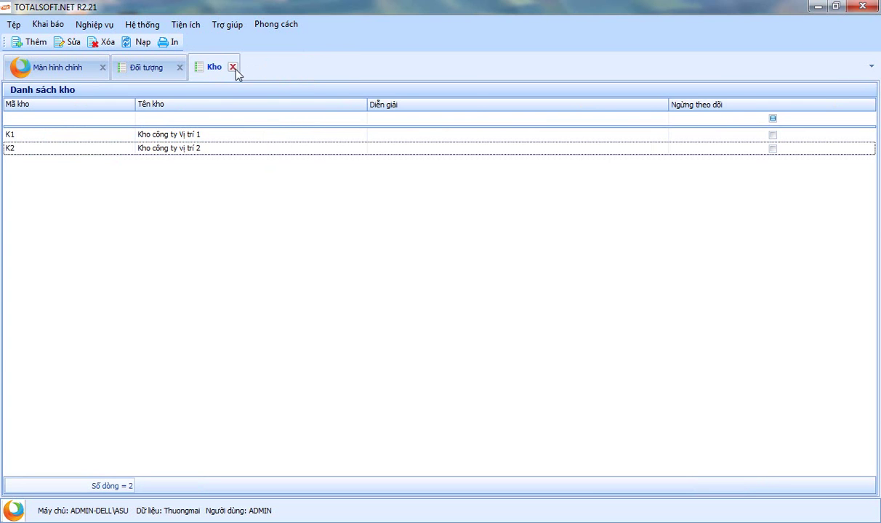
pyautogui.click(233, 67)
pyautogui.click(180, 68)
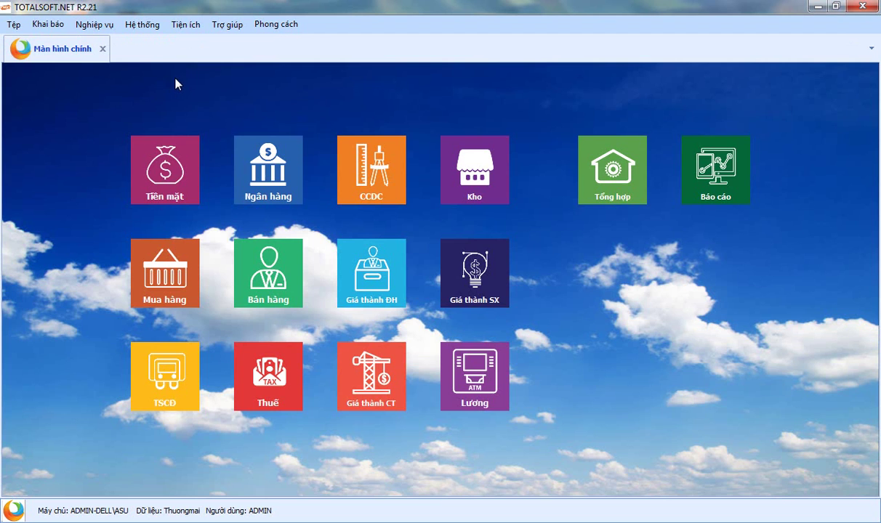
# Bring up the program's general options (Tùy chọn) dialog
pyautogui.click(58, 28)
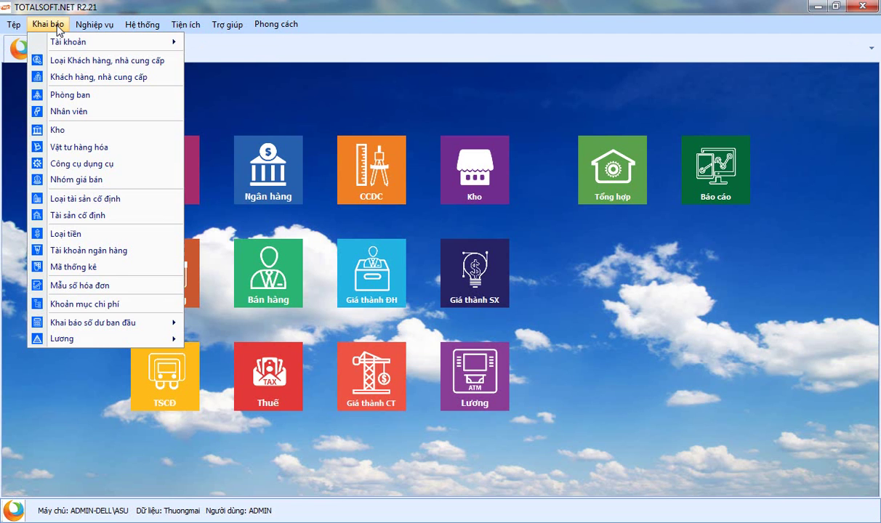
pyautogui.click(58, 28)
pyautogui.click(172, 27)
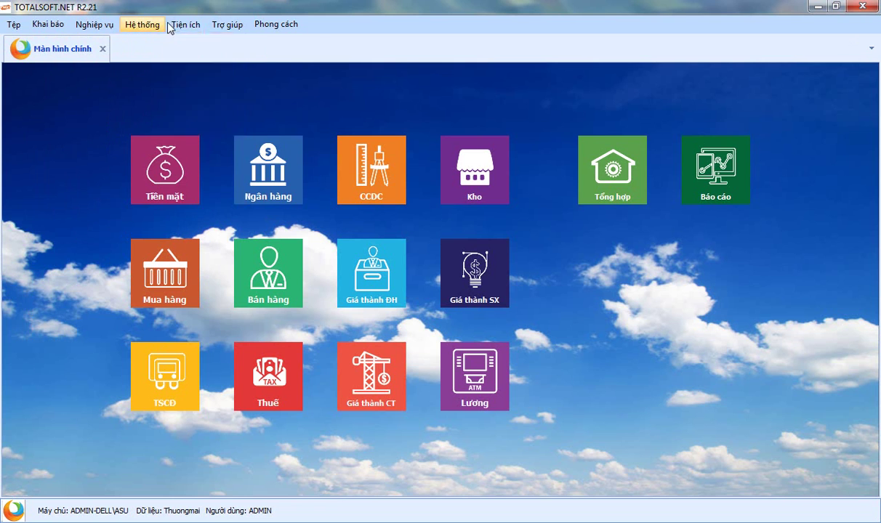
pyautogui.moveTo(148, 26)
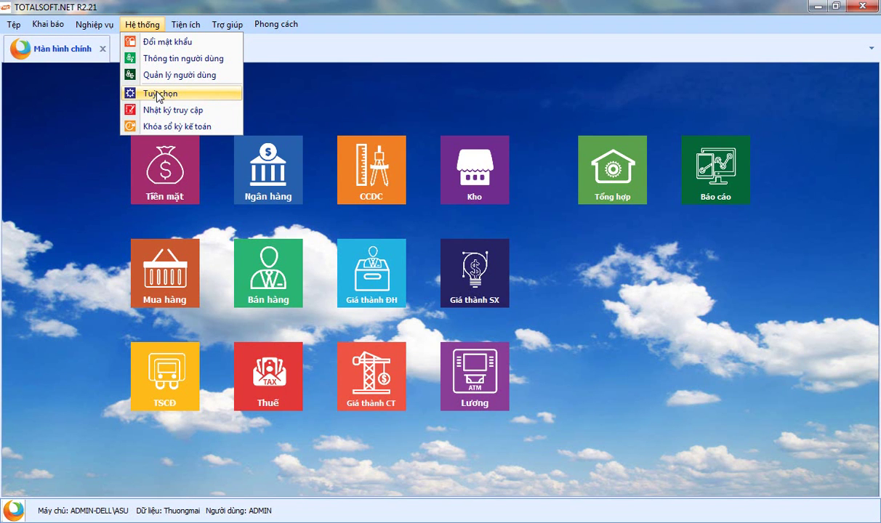
pyautogui.click(158, 95)
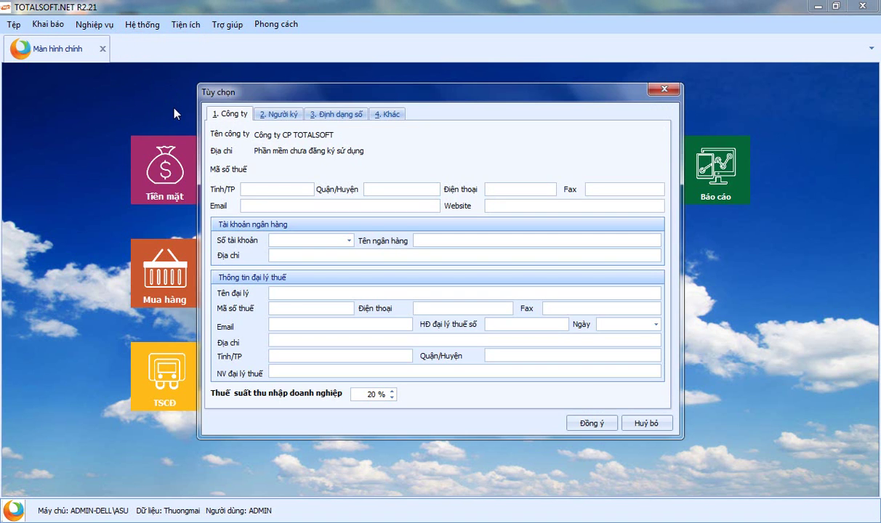
# On the 4. Khác page, tick 'Cho phép xuất quá số lượng tồn kho' and confirm
pyautogui.click(389, 114)
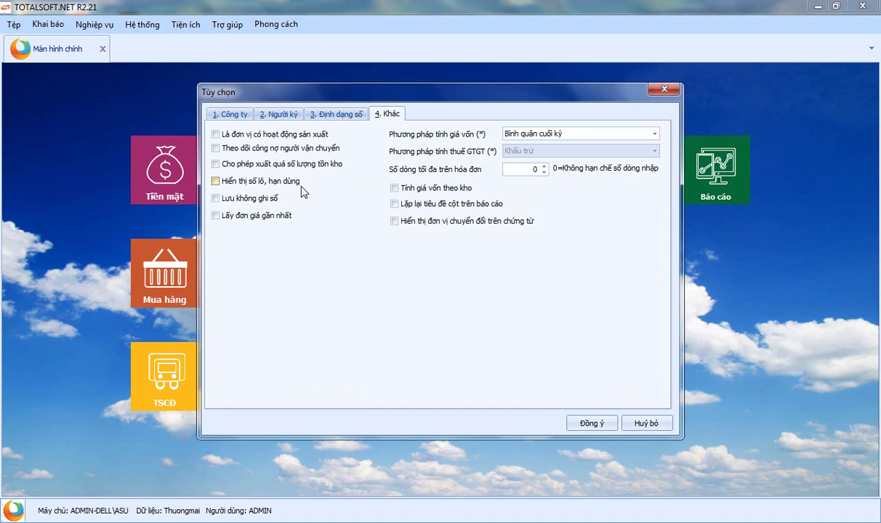
pyautogui.click(216, 165)
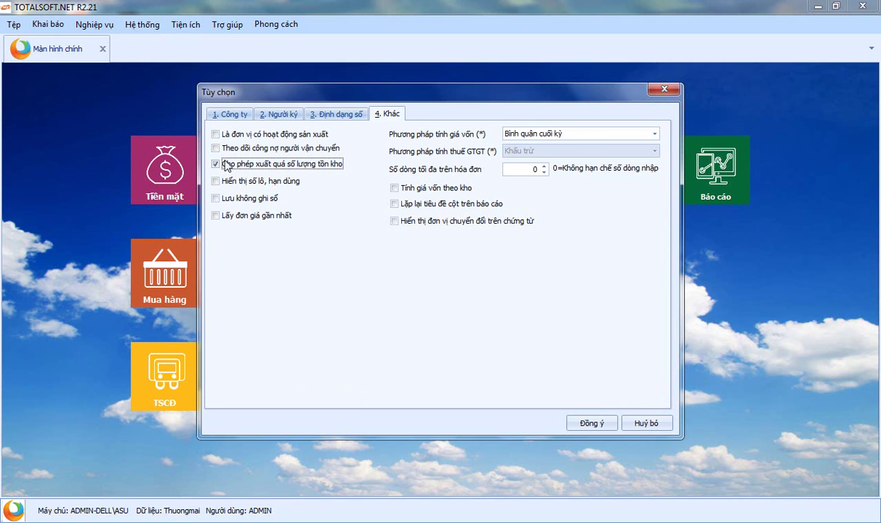
pyautogui.click(591, 423)
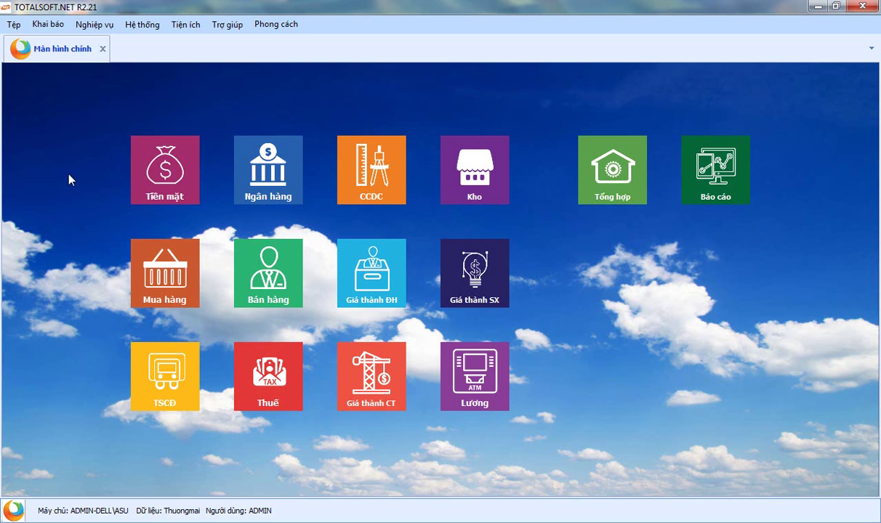
pyautogui.click(173, 288)
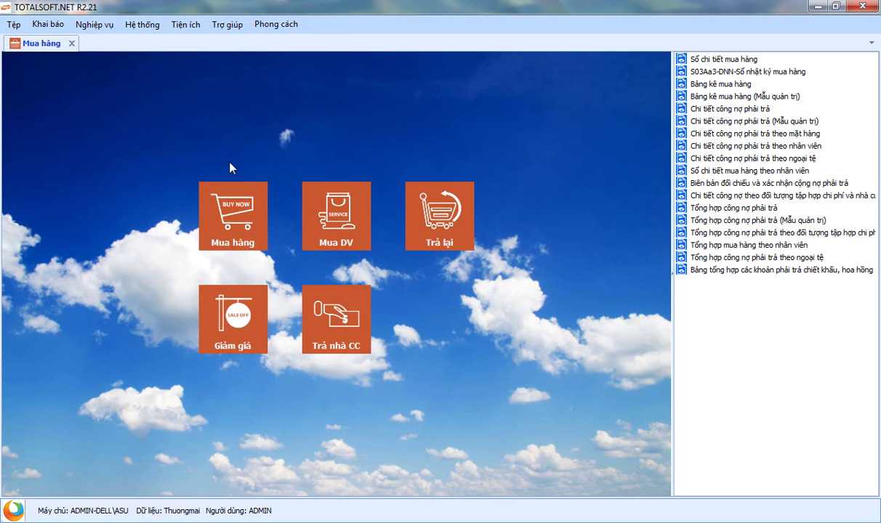
# Open the Mua hàng voucher list and create blank purchase voucher PN00001
pyautogui.click(234, 222)
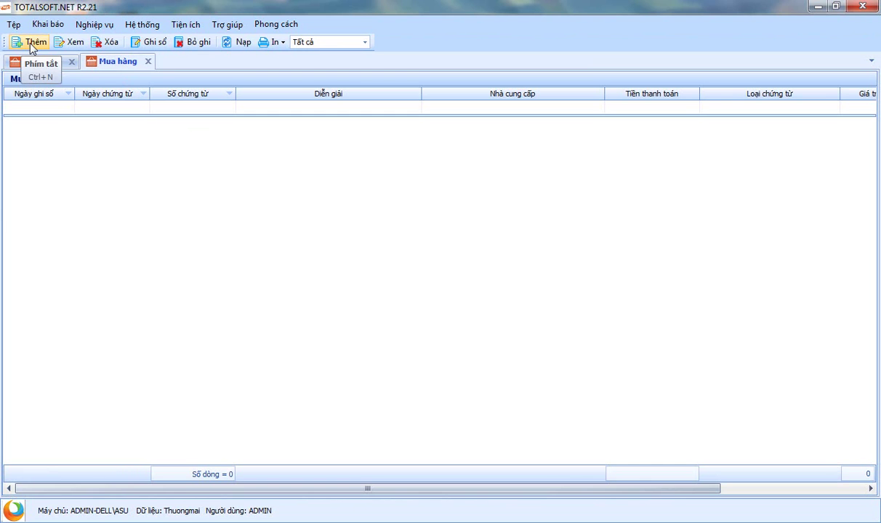
pyautogui.click(29, 40)
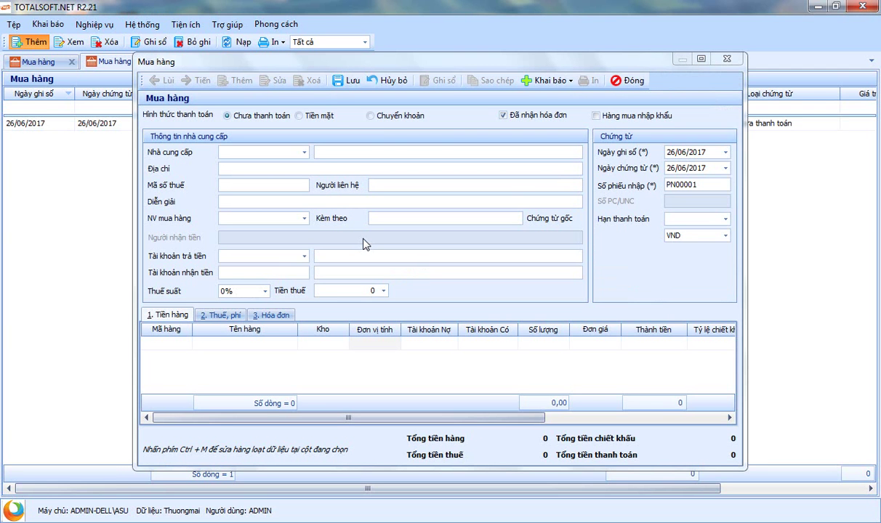
pyautogui.click(299, 116)
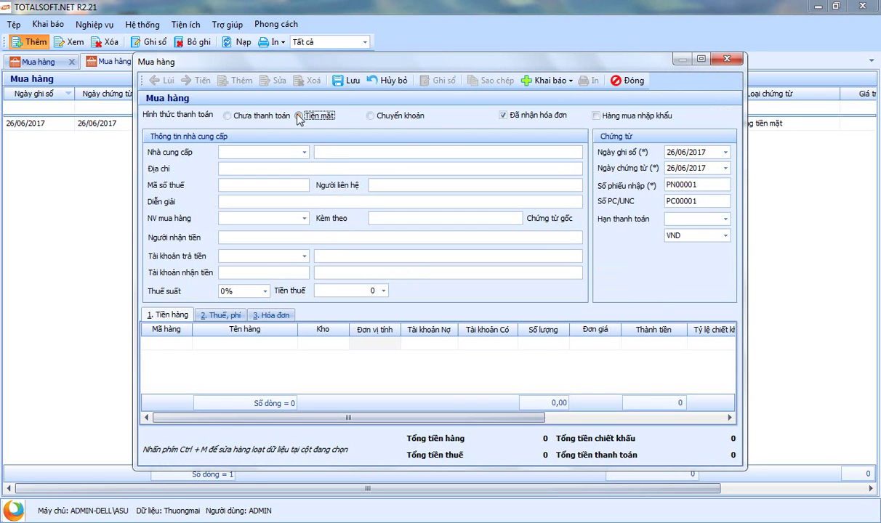
pyautogui.click(258, 117)
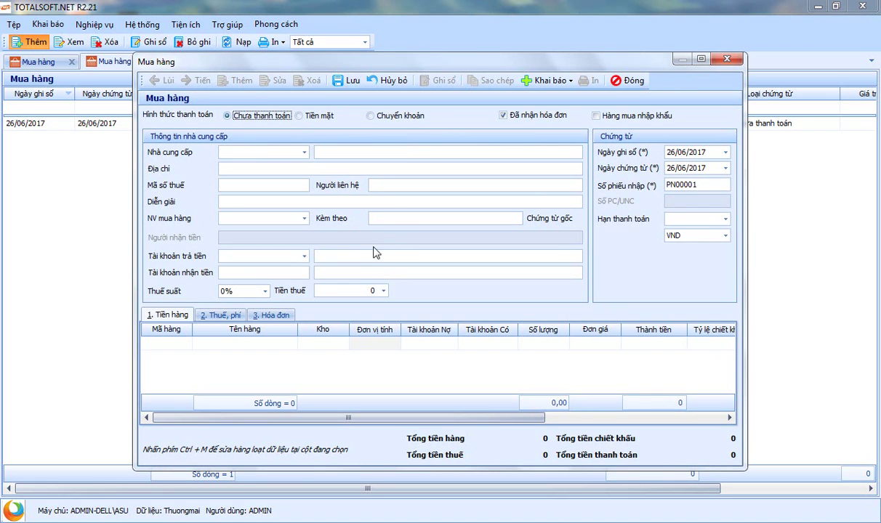
pyautogui.click(306, 116)
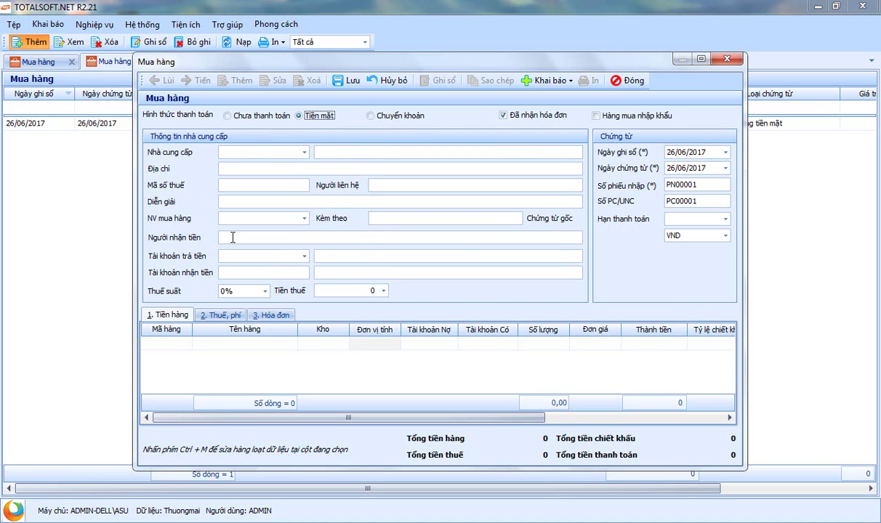
pyautogui.click(233, 237)
pyautogui.moveTo(696, 202); pyautogui.dragTo(647, 198)
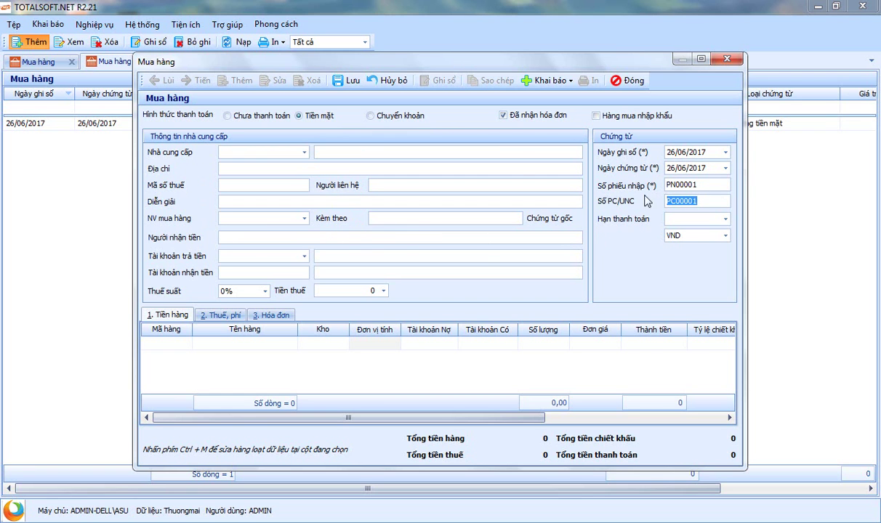
pyautogui.click(234, 115)
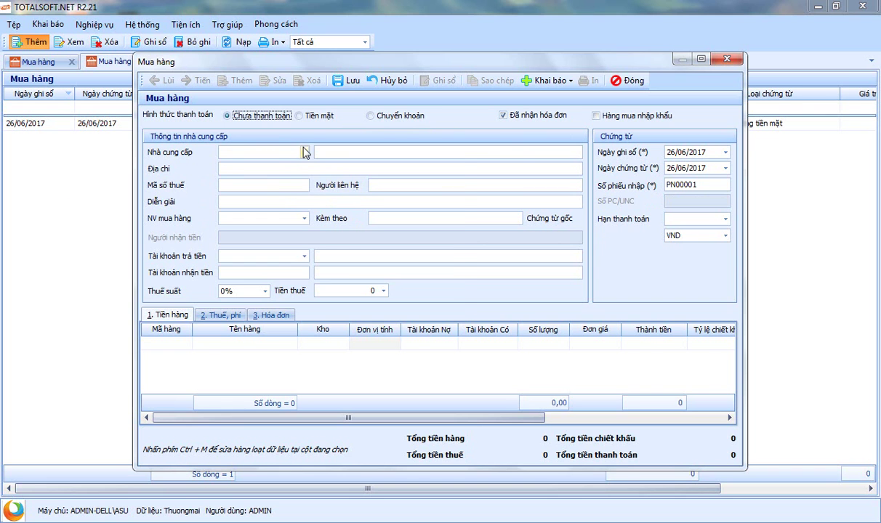
pyautogui.click(303, 152)
# Choose supplier ĐT00001, Công ty thương mại hồng hà, and move on to Diễn giải
pyautogui.click(307, 199)
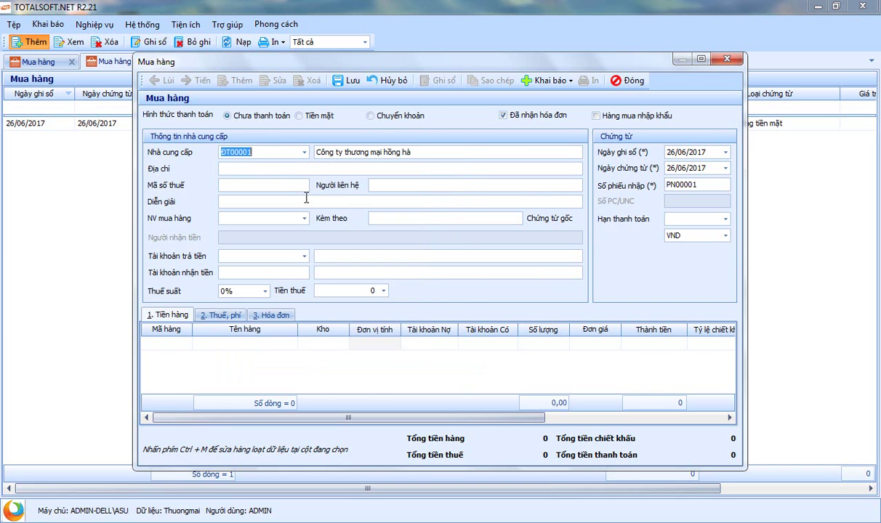
pyautogui.click(298, 150)
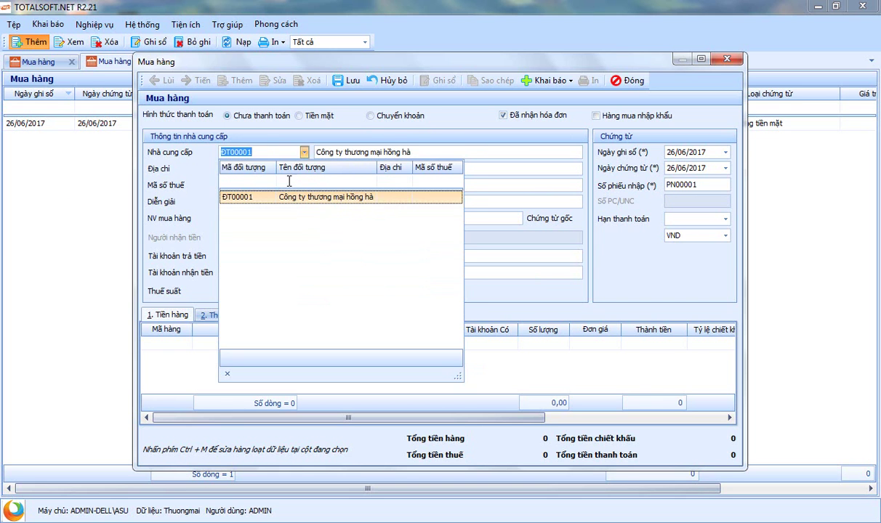
pyautogui.click(286, 181)
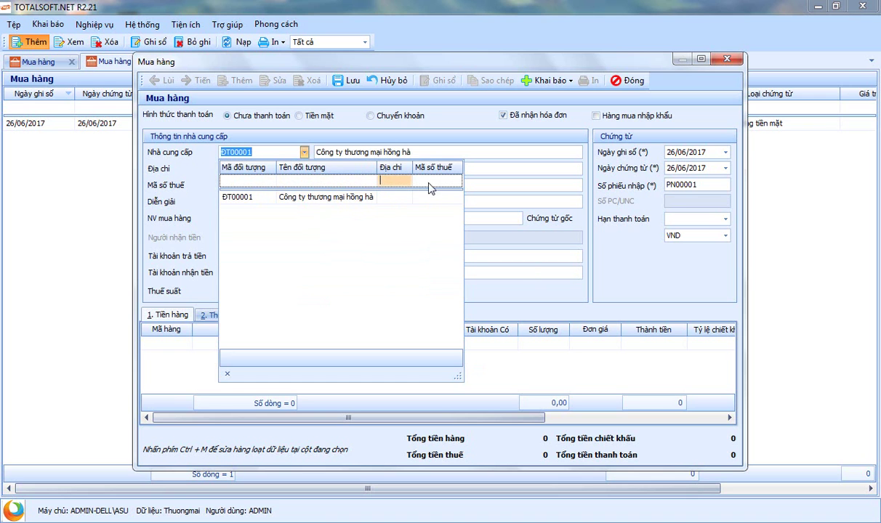
pyautogui.click(327, 182)
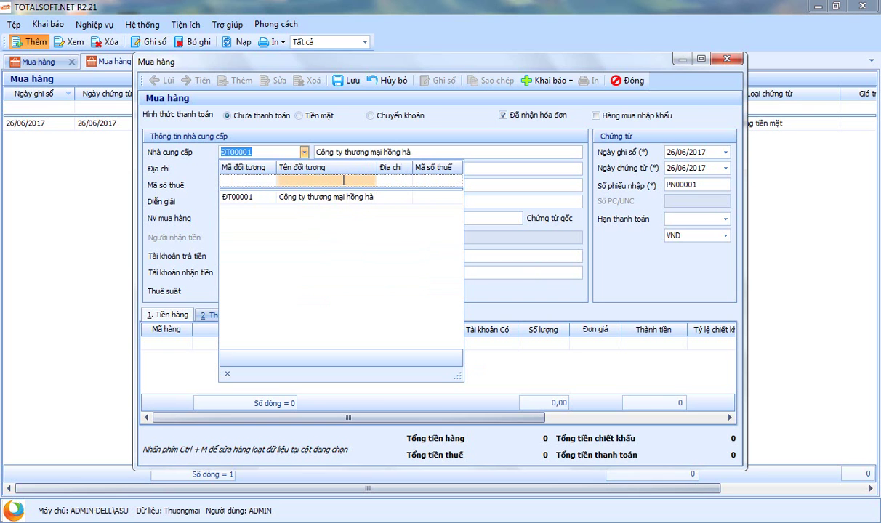
pyautogui.click(391, 181)
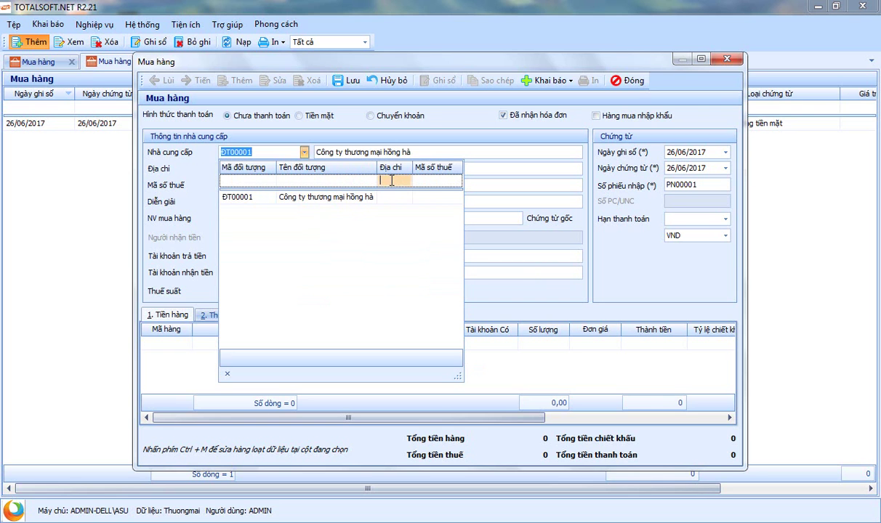
pyautogui.click(433, 180)
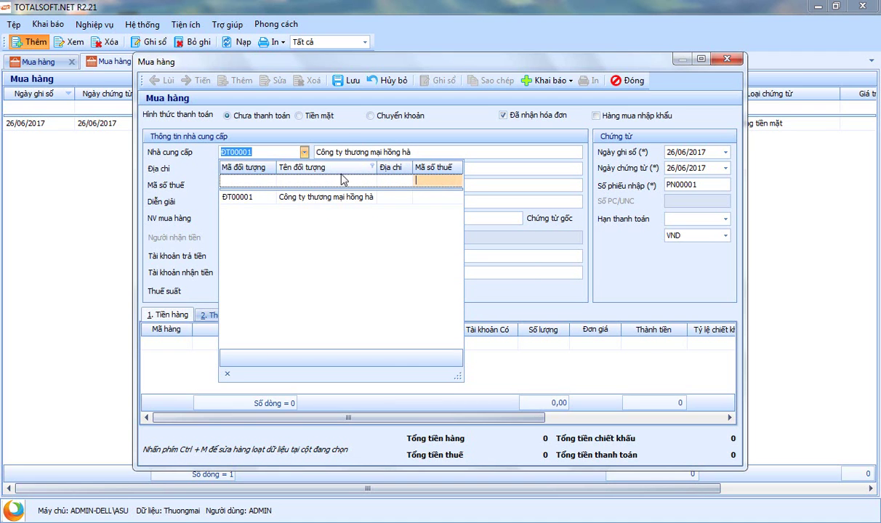
pyautogui.click(322, 122)
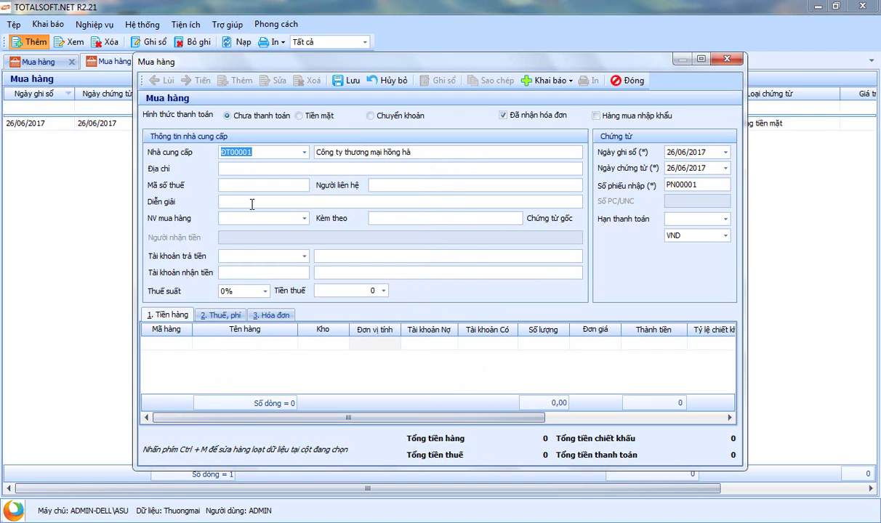
pyautogui.press('Return')
pyautogui.press('Return')
pyautogui.press('Return')
pyautogui.press('Return')
# Set the voucher's VAT rate to 10% and step through the 26/06/2017 posting and document dates
pyautogui.click(563, 82)
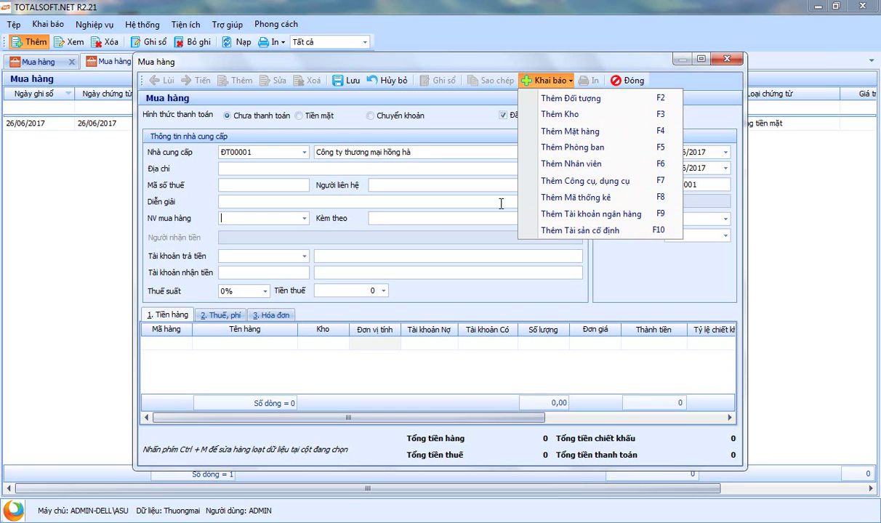
pyautogui.click(324, 119)
pyautogui.click(270, 221)
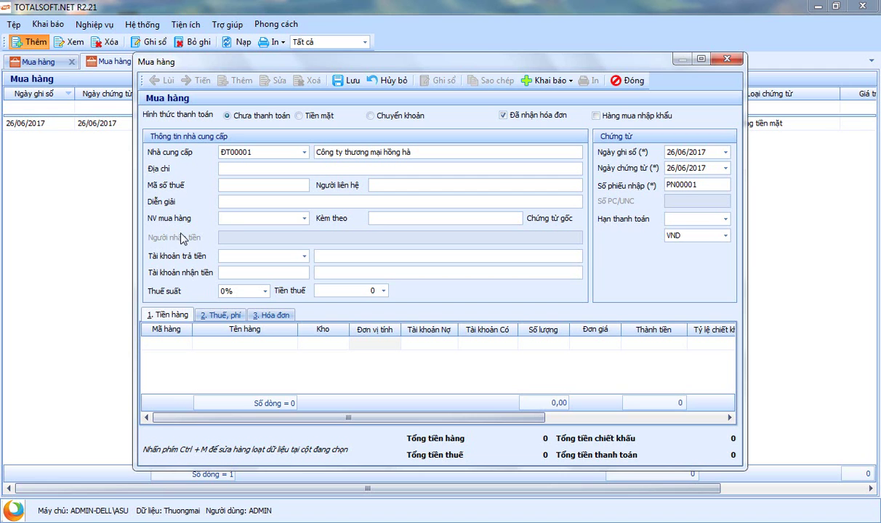
pyautogui.click(258, 291)
pyautogui.click(243, 325)
pyautogui.press('Tab')
pyautogui.press('Tab')
pyautogui.hotkey('shift', 'Tab')
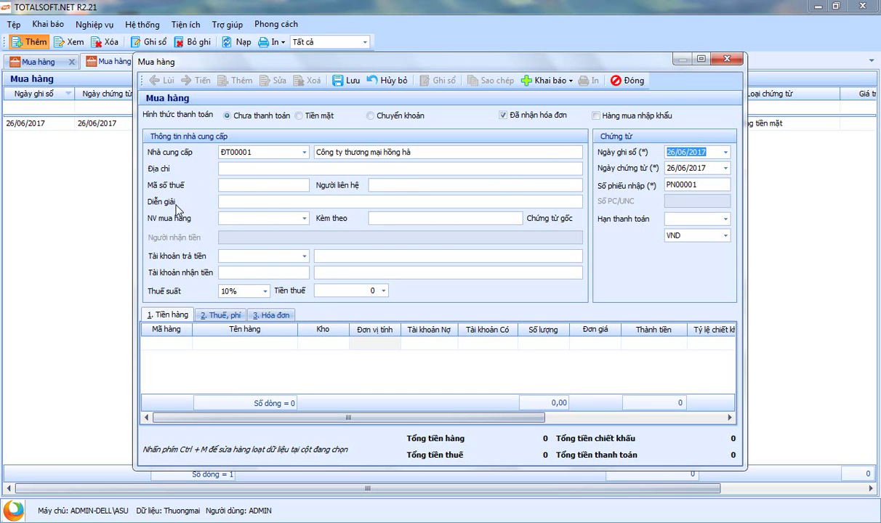
pyautogui.press('Tab')
pyautogui.press('Tab')
pyautogui.press('Tab')
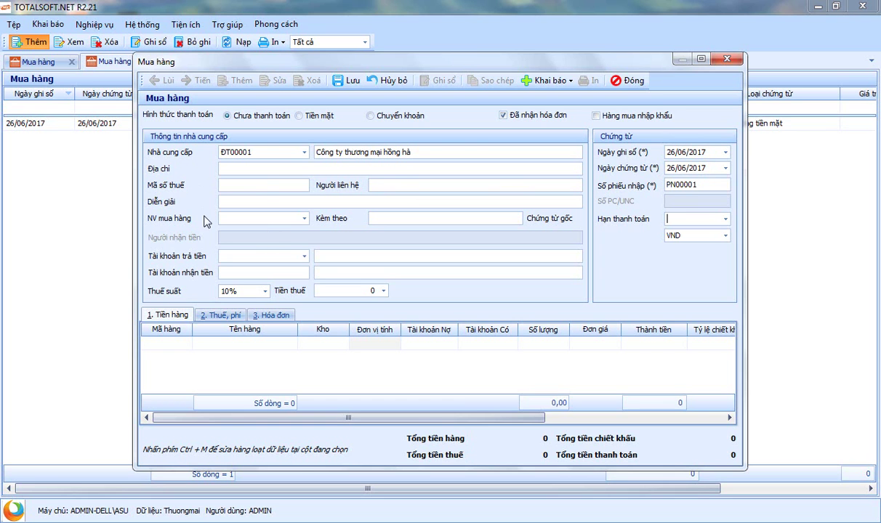
pyautogui.press('Tab')
# Add a goods line for item VT00001 Gạch 40x40 A1
pyautogui.click(183, 344)
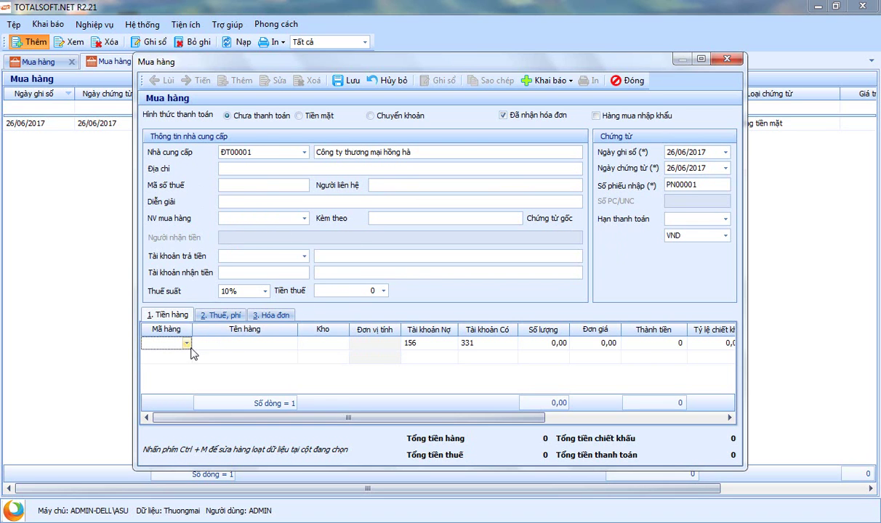
pyautogui.click(187, 343)
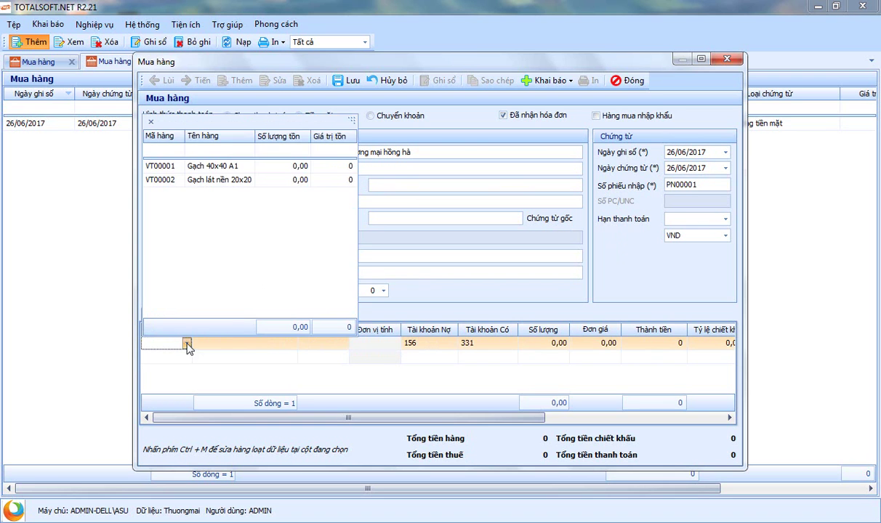
pyautogui.click(211, 167)
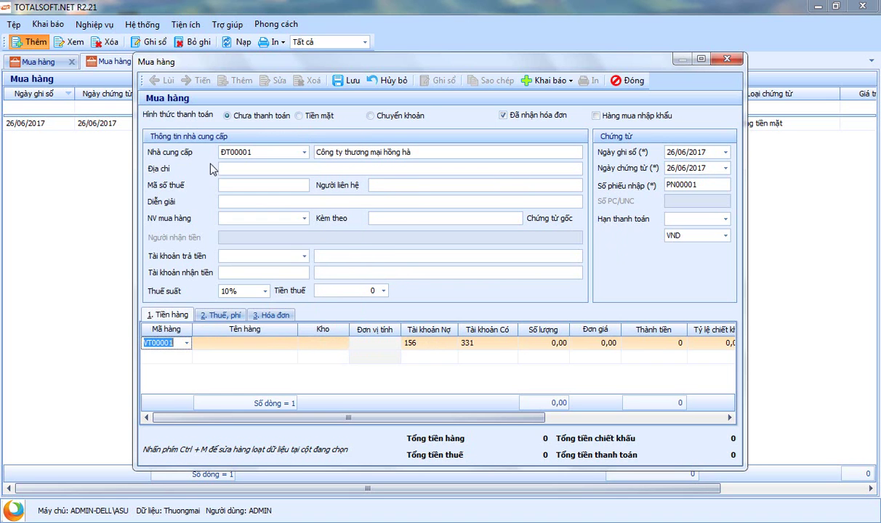
pyautogui.click(187, 344)
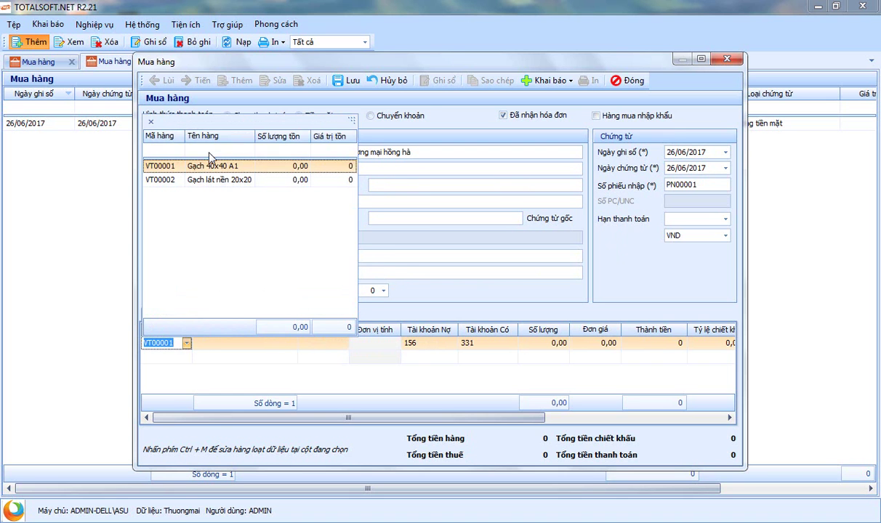
pyautogui.write('20')
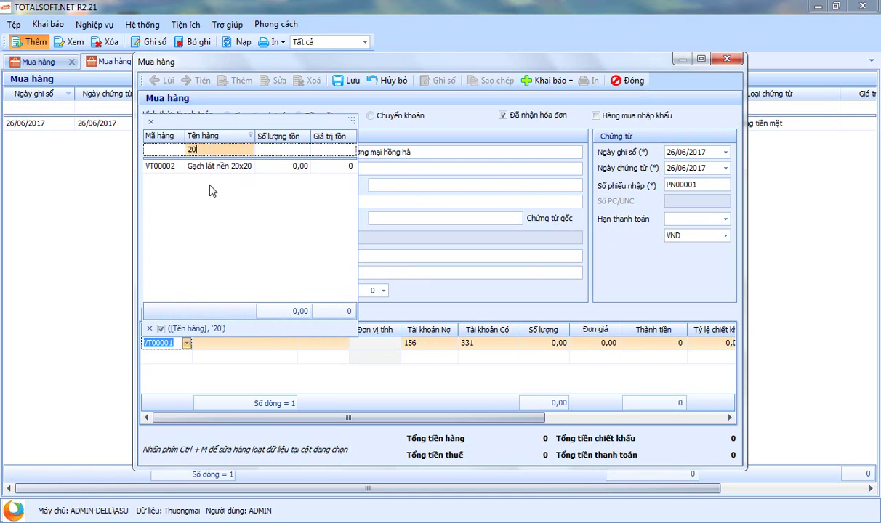
pyautogui.press('BackSpace')
pyautogui.press('BackSpace')
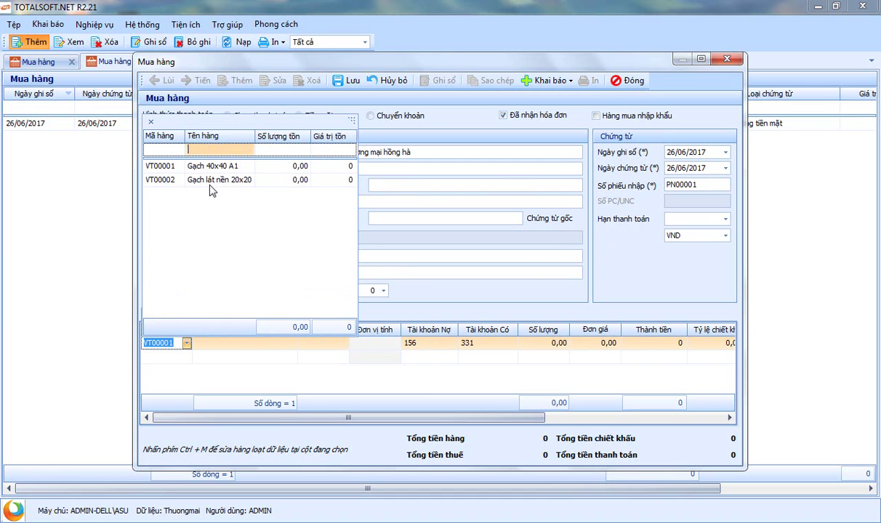
pyautogui.click(209, 165)
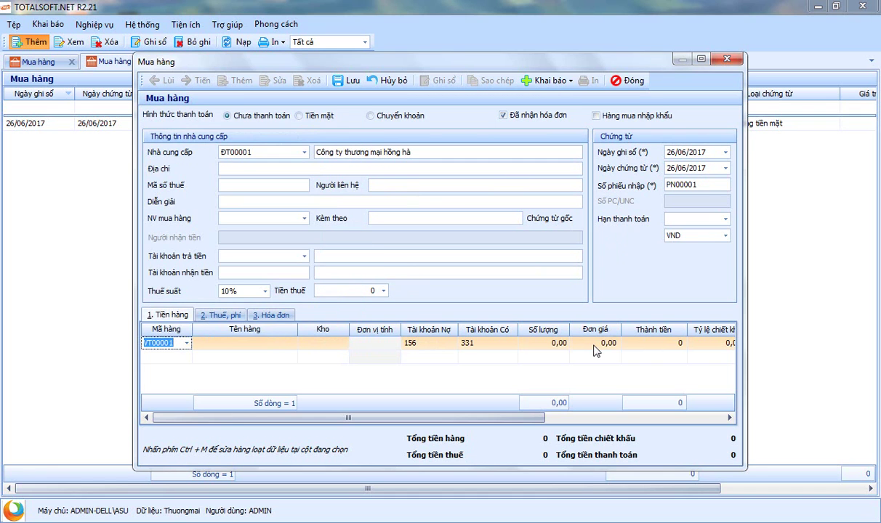
pyautogui.press('Return')
pyautogui.press('Return')
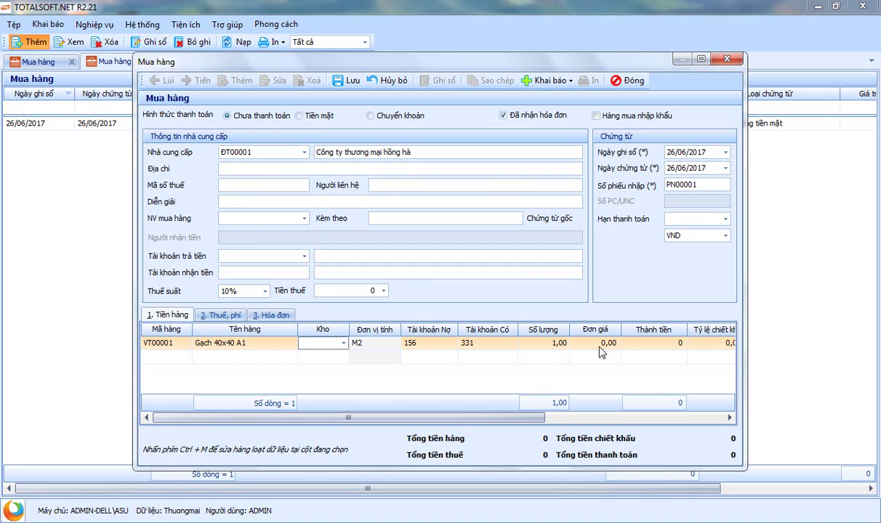
# Put the line in warehouse K1 with accounts 156 debit and 331 credit
pyautogui.click(343, 343)
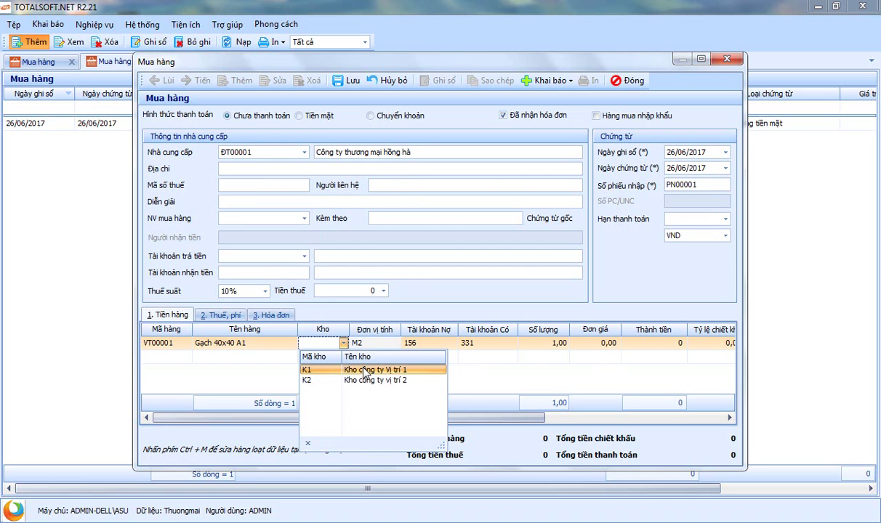
pyautogui.click(365, 371)
pyautogui.press('Return')
pyautogui.press('Return')
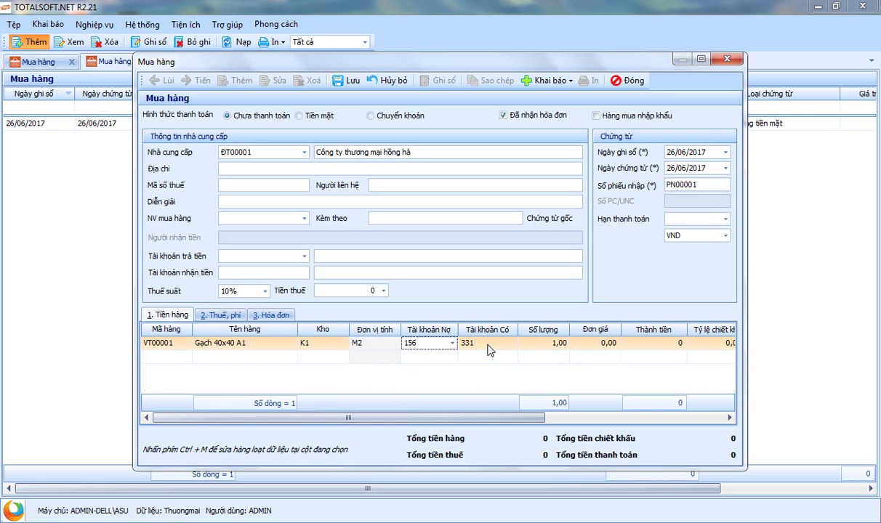
pyautogui.click(481, 344)
pyautogui.click(479, 347)
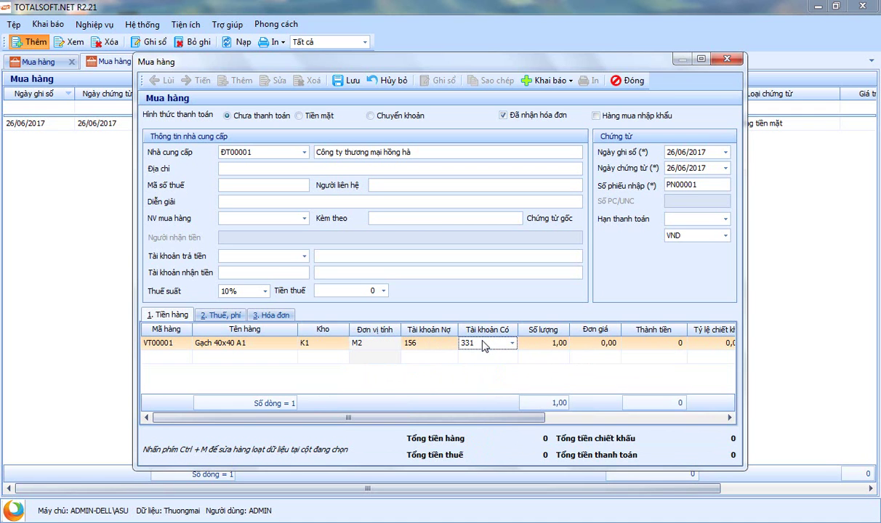
# Try cash payment with account 1111, then revert the voucher to unpaid
pyautogui.click(299, 116)
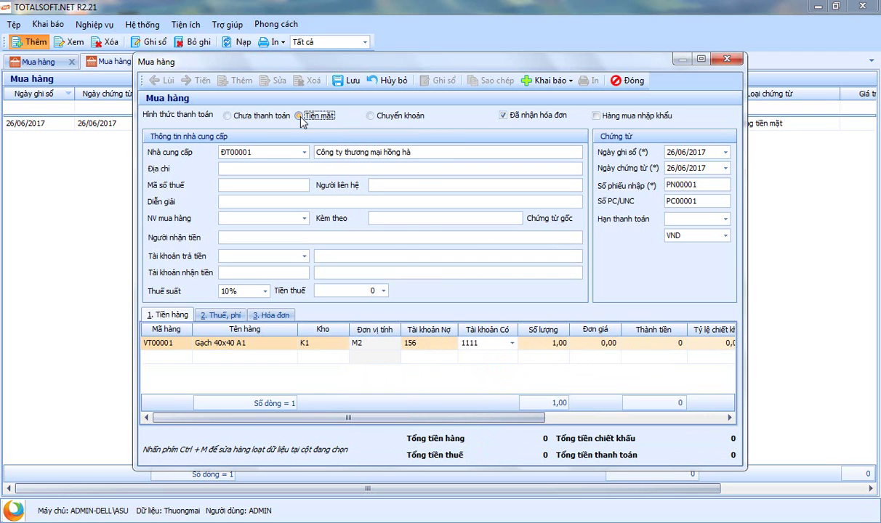
pyautogui.click(456, 343)
pyautogui.click(458, 343)
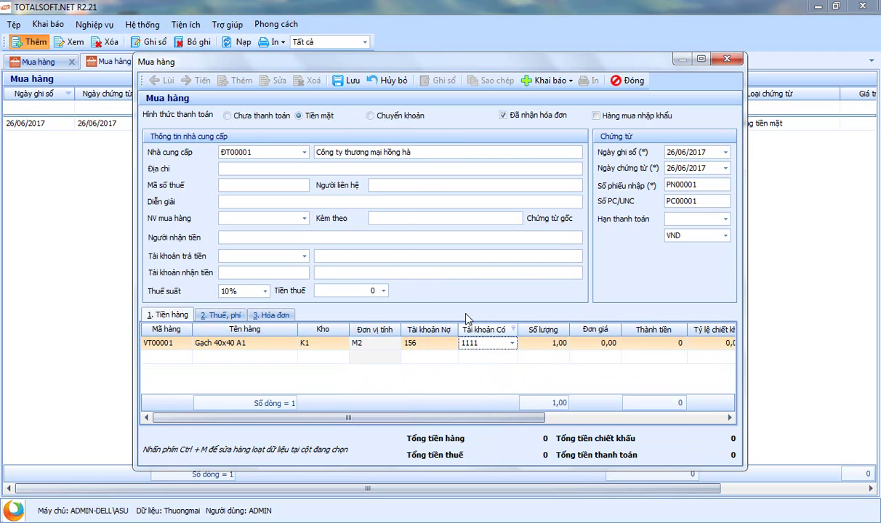
pyautogui.click(228, 115)
pyautogui.click(243, 342)
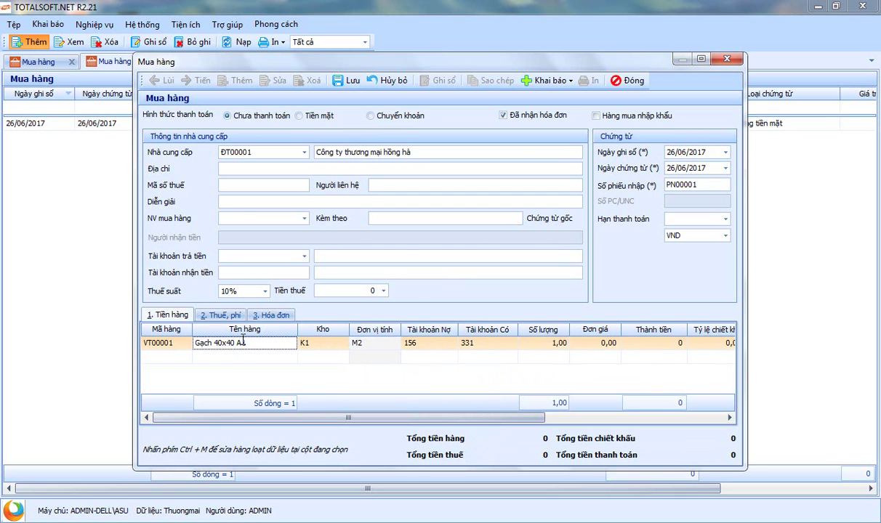
pyautogui.press('Tab')
pyautogui.press('Tab')
pyautogui.press('Tab')
pyautogui.press('Tab')
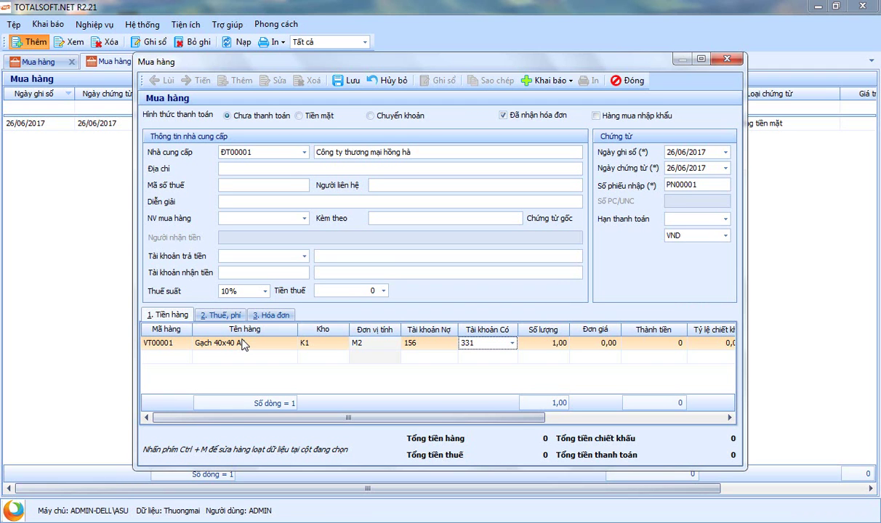
# Enter quantity 300 at unit price 50.000 for the Gạch 40x40 A1 line
pyautogui.press('Tab')
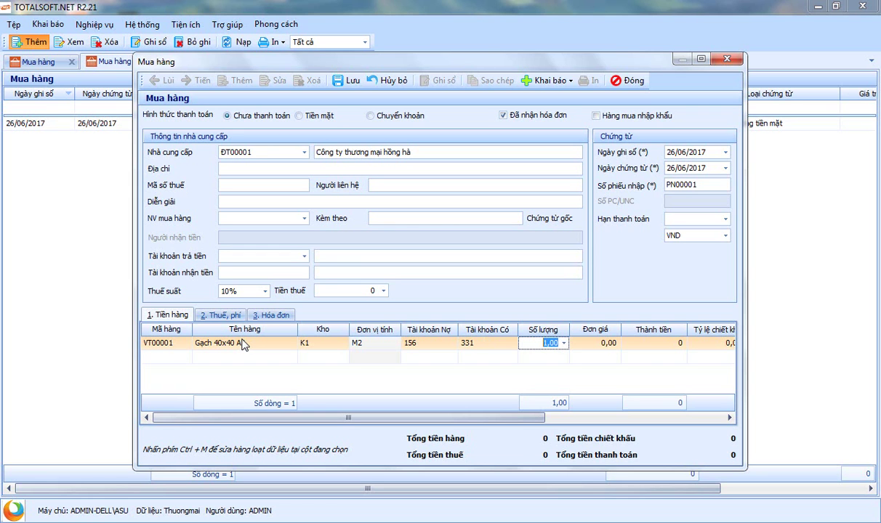
pyautogui.write('3.000')
pyautogui.press('BackSpace')
pyautogui.press('Tab')
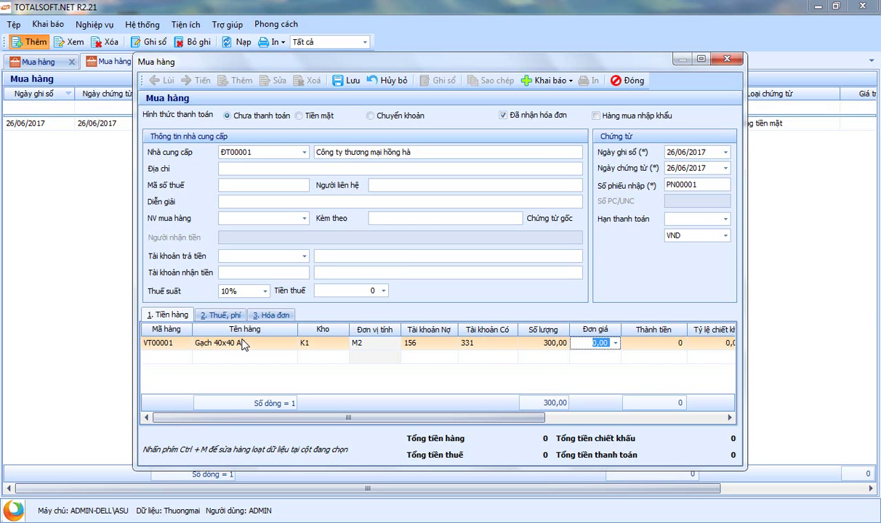
pyautogui.write('50000')
pyautogui.press('Tab')
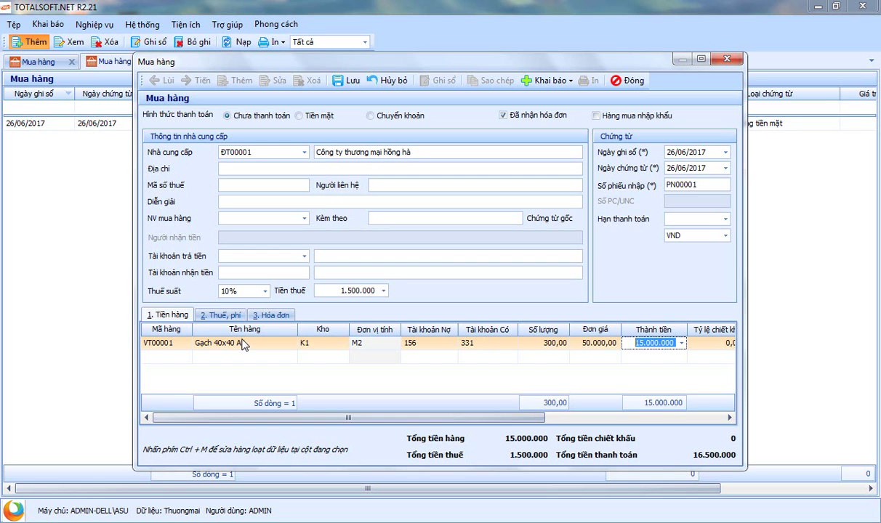
pyautogui.moveTo(349, 417); pyautogui.dragTo(570, 427)
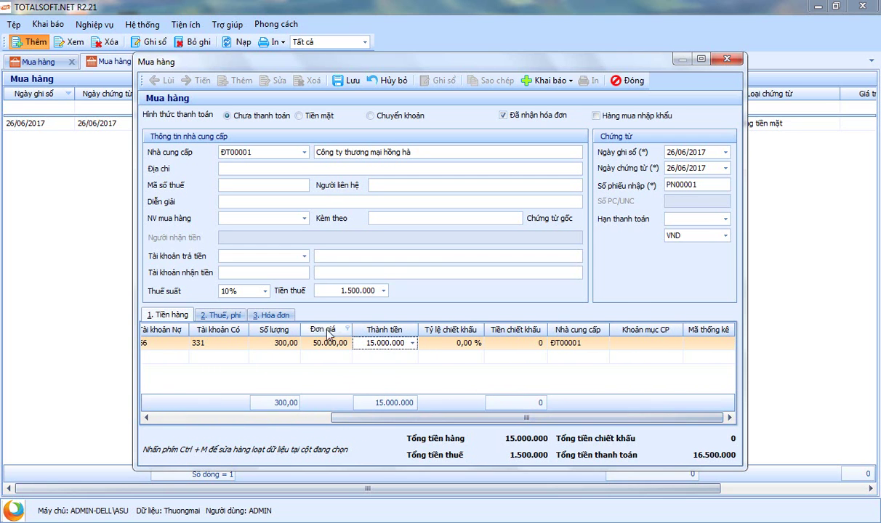
# On the invoice tab, choose invoice type Hóa đơn GTGT and goods-and-services group 1
pyautogui.click(265, 315)
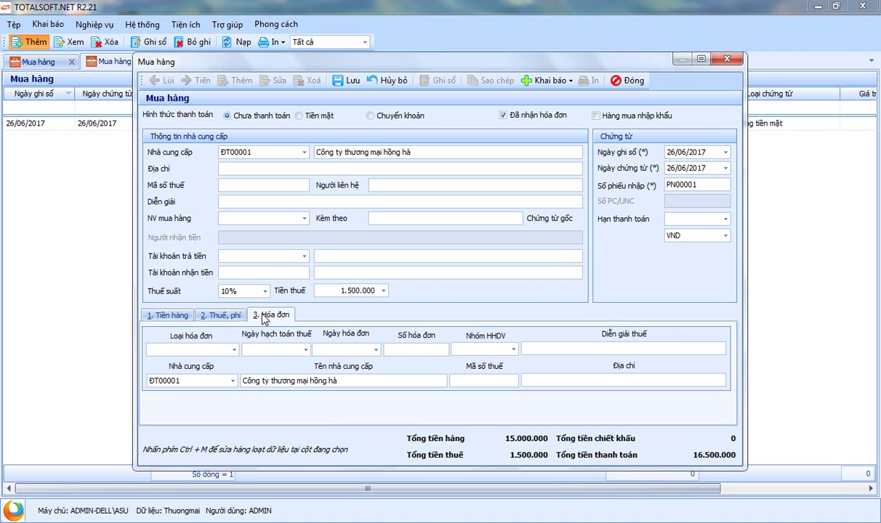
pyautogui.click(234, 350)
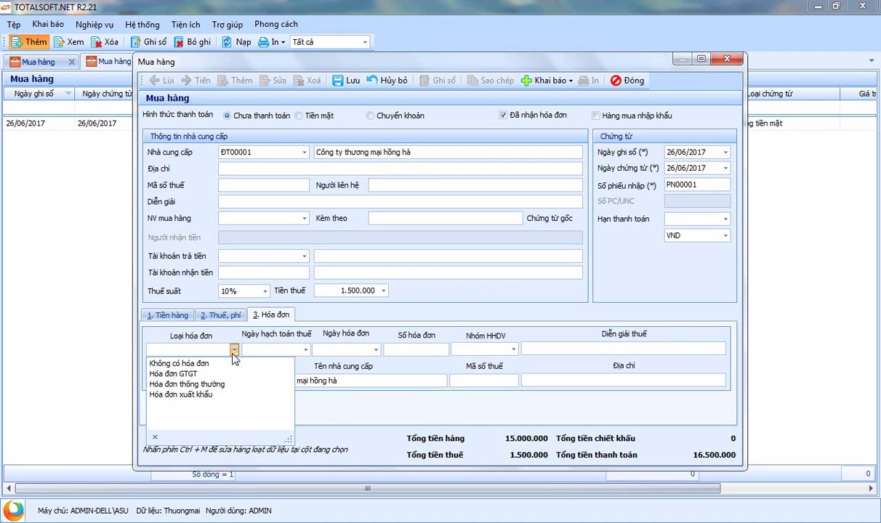
pyautogui.click(182, 373)
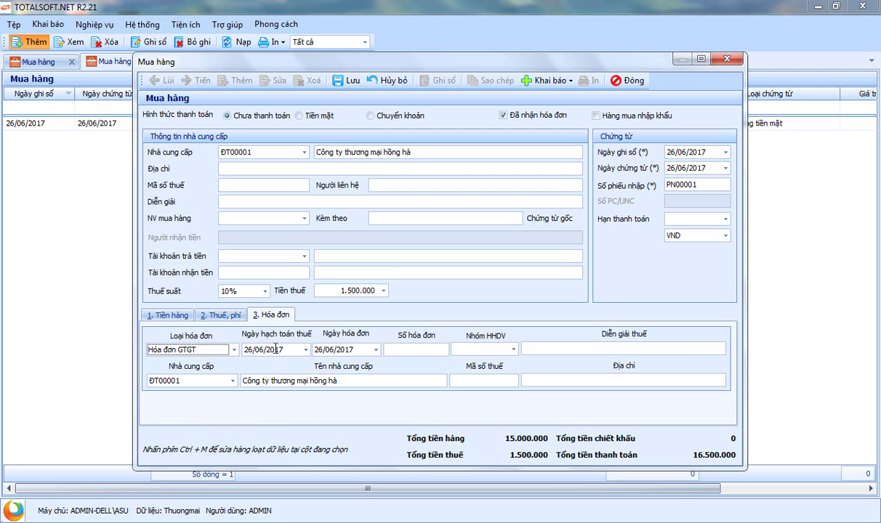
pyautogui.click(234, 351)
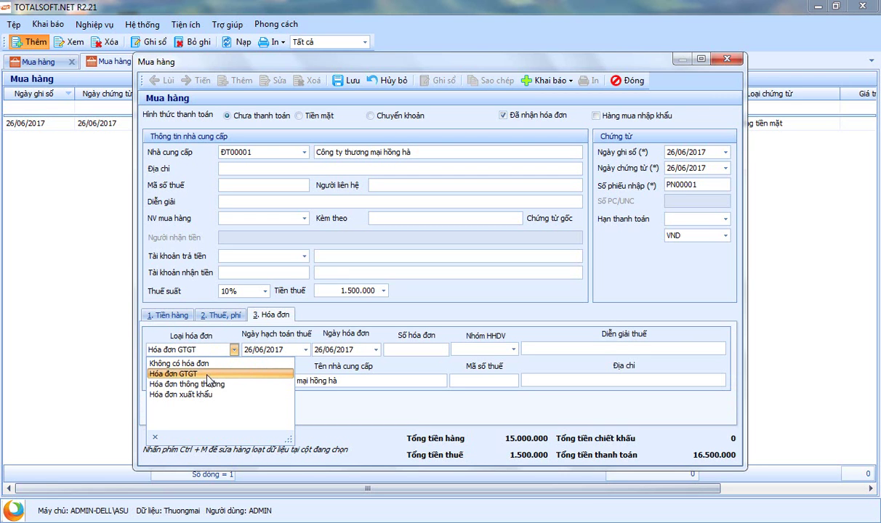
pyautogui.click(276, 349)
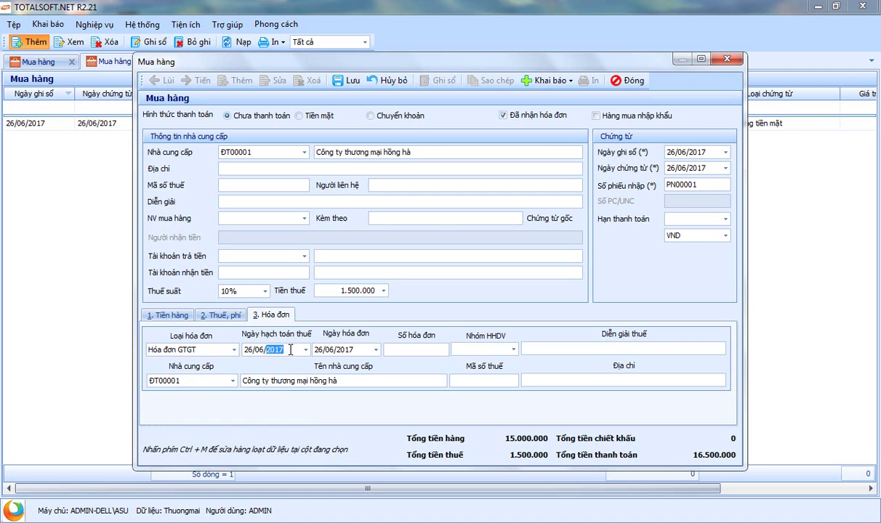
pyautogui.click(424, 349)
pyautogui.click(514, 350)
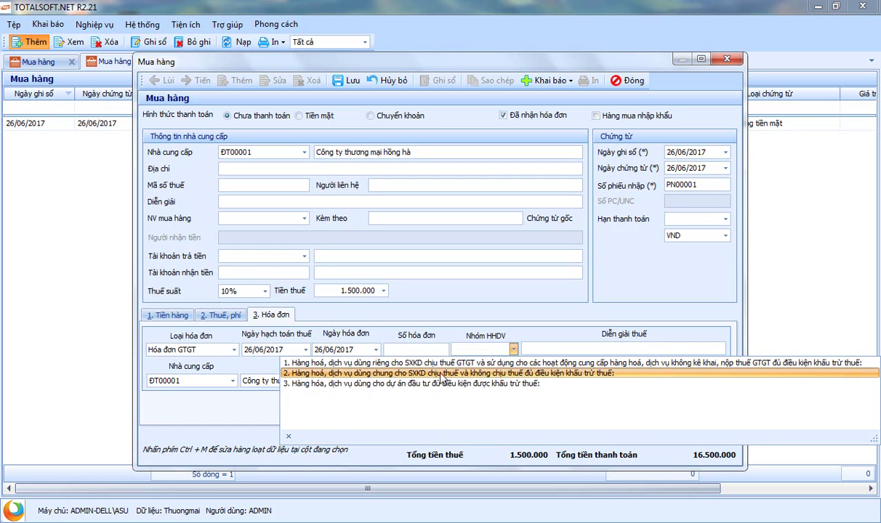
pyautogui.click(500, 365)
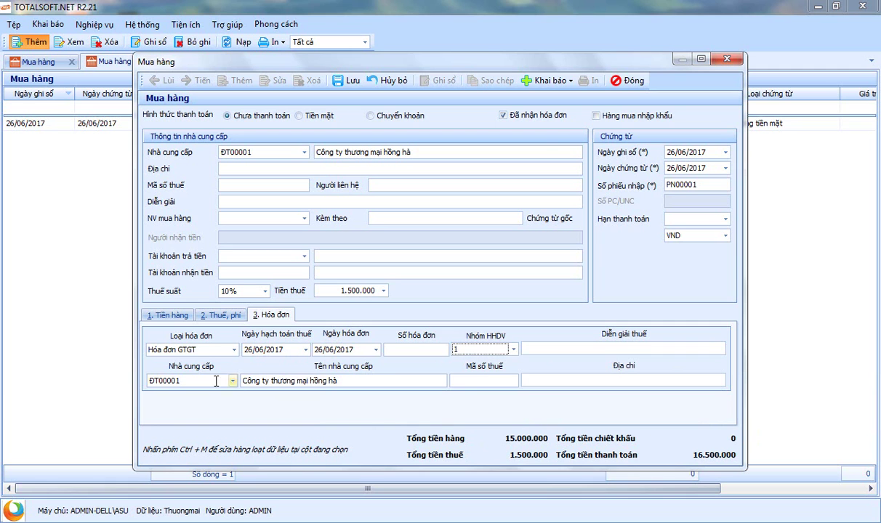
# Enter 0000430 as the Số hóa đơn invoice number
pyautogui.click(477, 380)
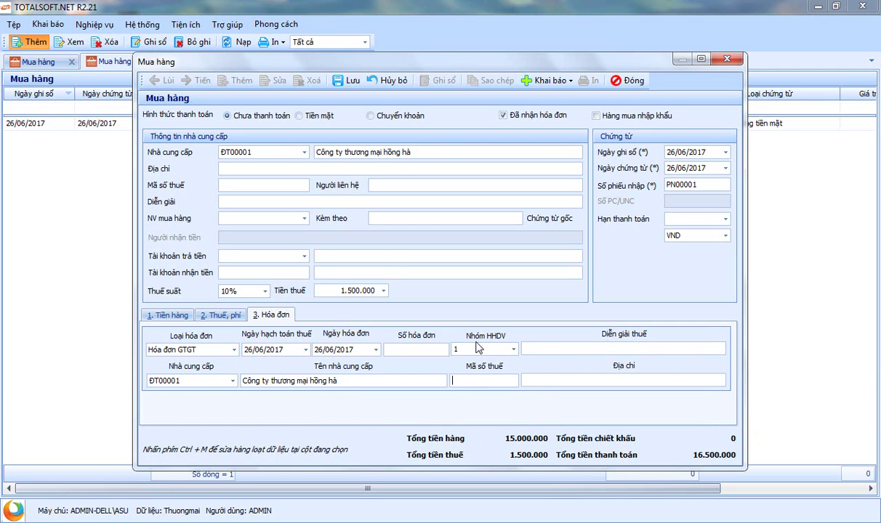
pyautogui.click(399, 354)
pyautogui.write('0000430')
pyautogui.press('Tab')
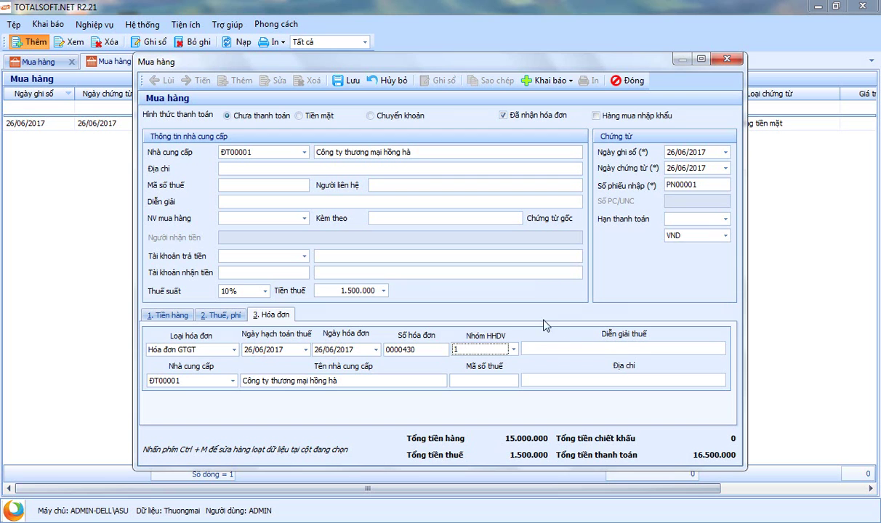
pyautogui.click(424, 350)
pyautogui.hotkey('shift', 'Home')
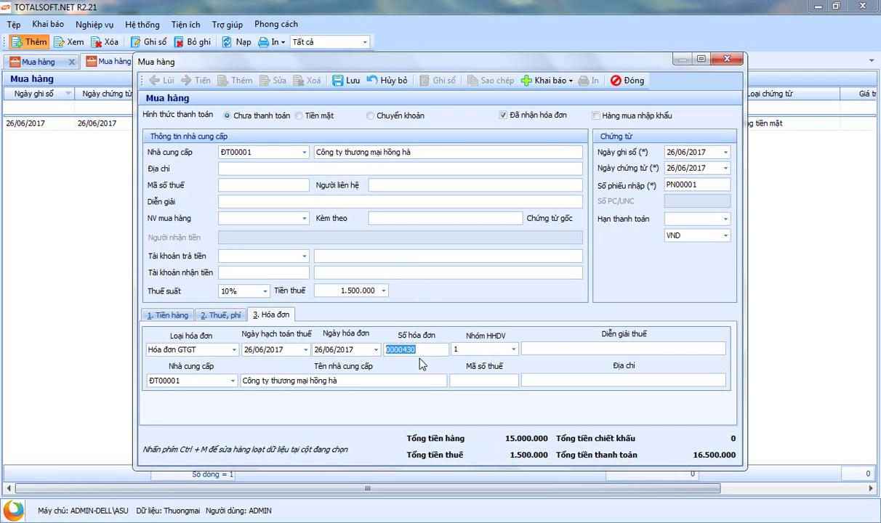
pyautogui.click(463, 318)
# Keep the 10% tax rate and mark the invoice as received
pyautogui.click(244, 293)
pyautogui.click(229, 325)
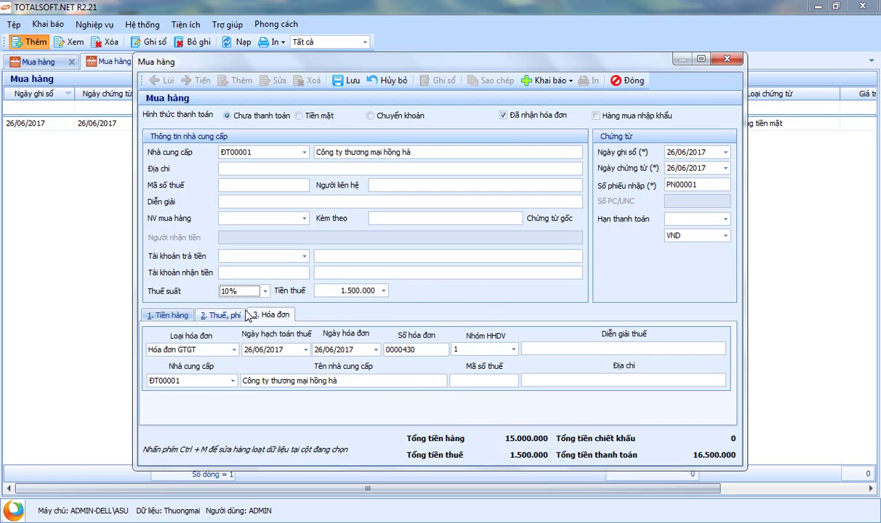
pyautogui.click(503, 115)
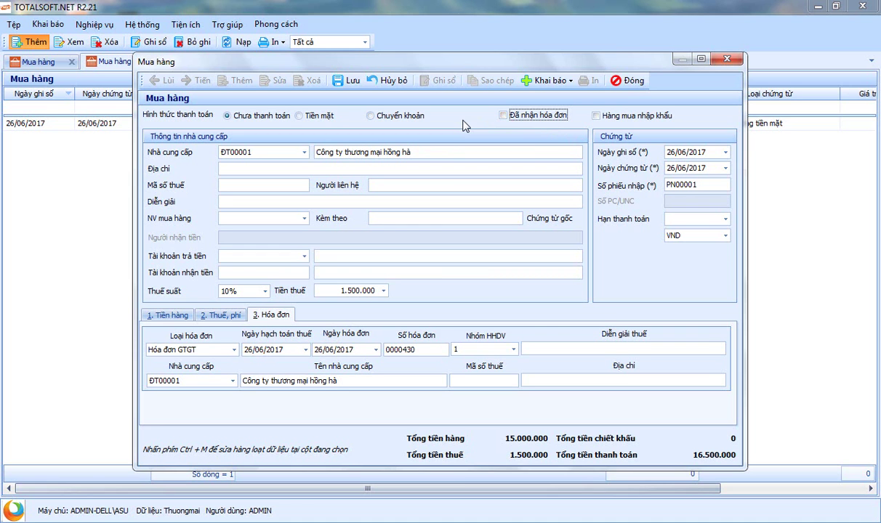
pyautogui.click(503, 115)
# Enter 300000 as Chi phí trong nước on the taxes and fees tab and allocate it across the goods lines
pyautogui.click(221, 315)
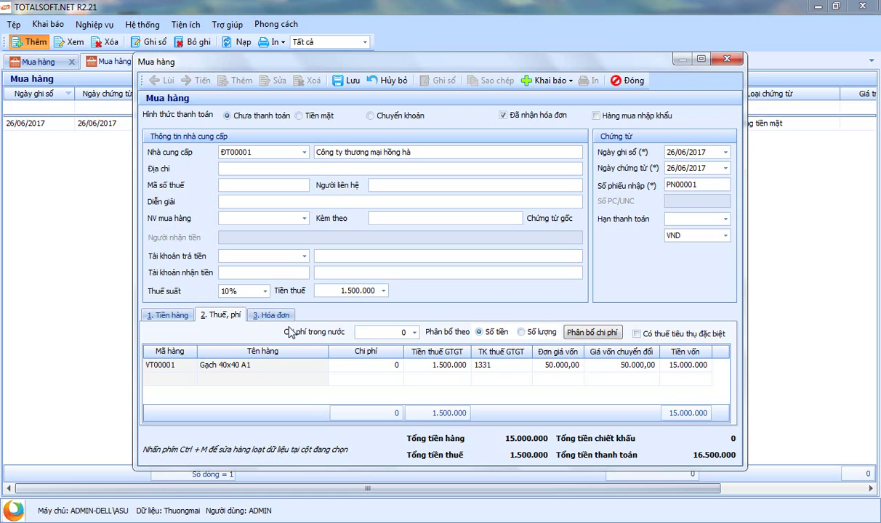
pyautogui.click(404, 332)
pyautogui.write('3000000')
pyautogui.click(179, 318)
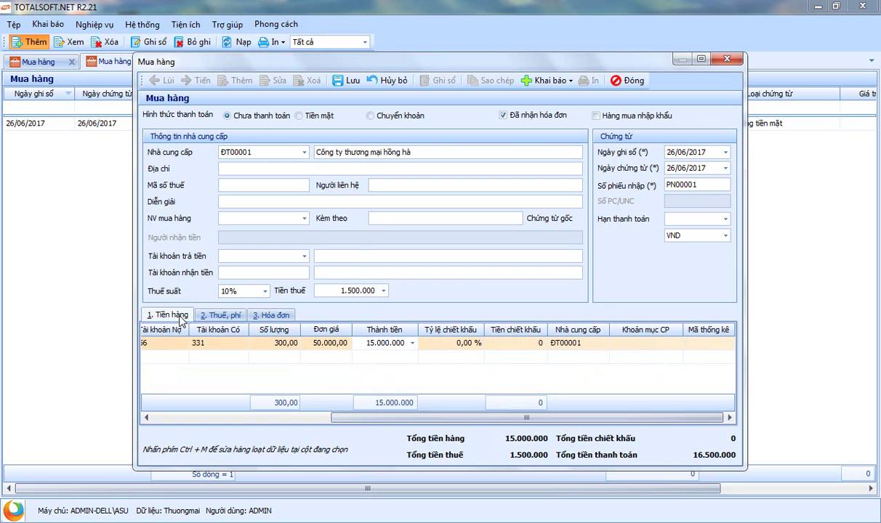
pyautogui.click(186, 358)
pyautogui.click(186, 357)
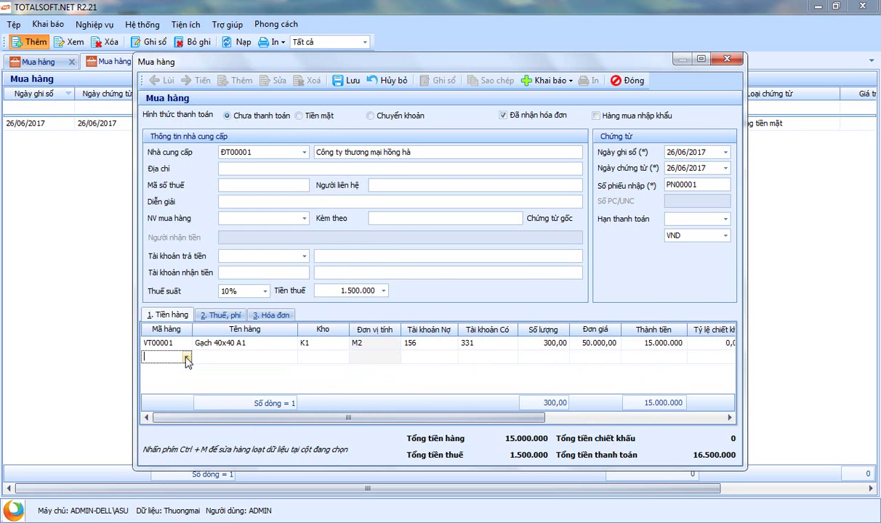
pyautogui.click(220, 315)
pyautogui.click(369, 329)
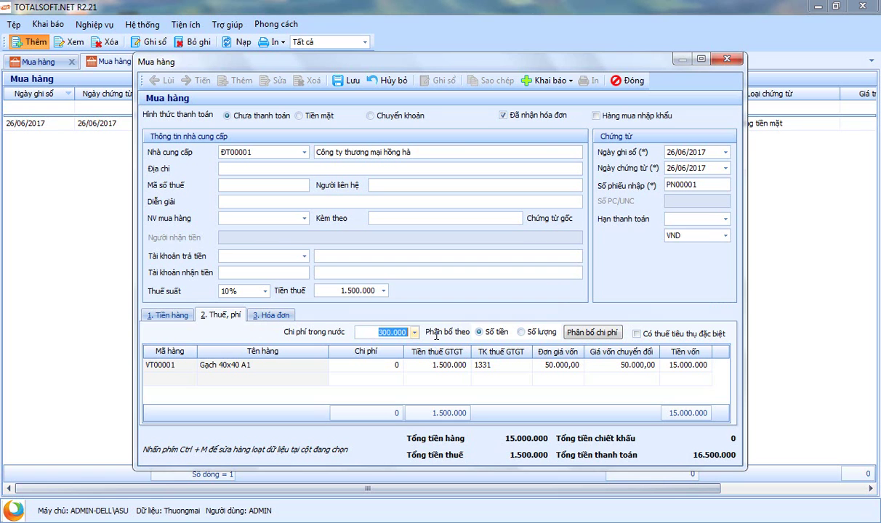
pyautogui.click(572, 333)
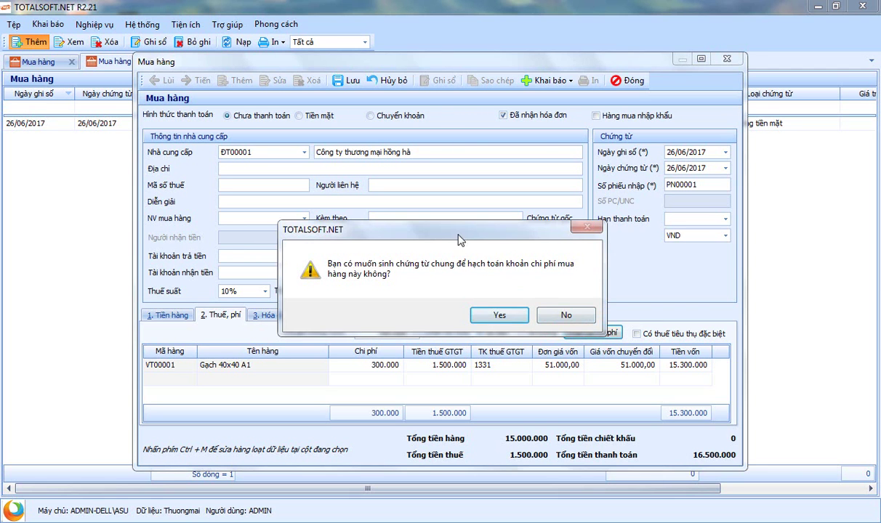
pyautogui.moveTo(459, 236); pyautogui.dragTo(416, 159)
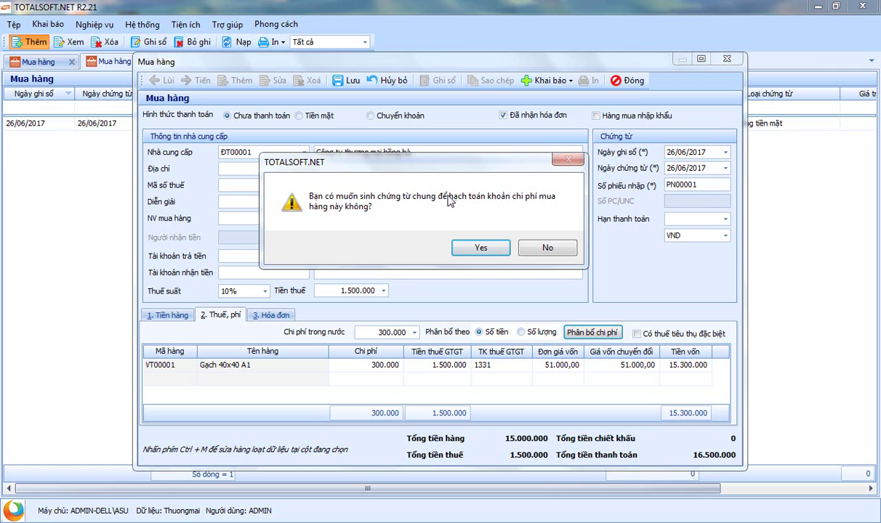
# Accept creating the general voucher and set its debit account to 156 with party ĐT00001
pyautogui.click(478, 249)
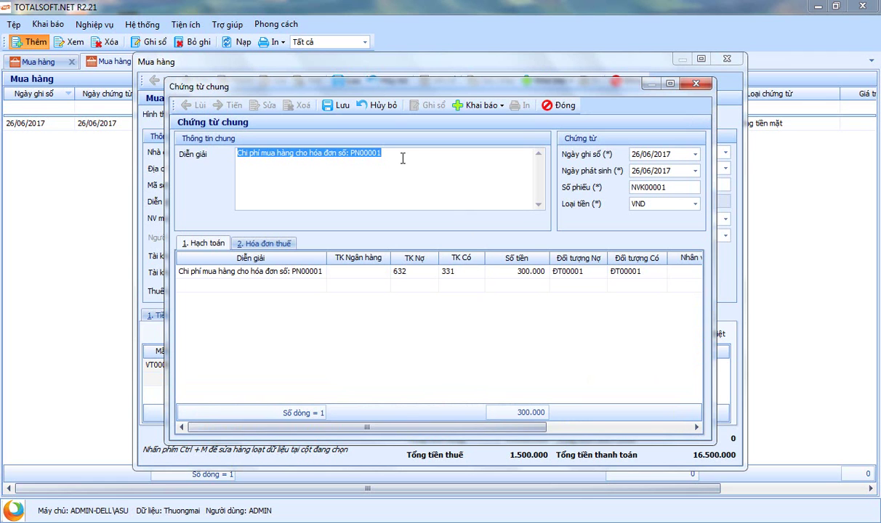
pyautogui.moveTo(399, 155); pyautogui.dragTo(198, 154)
pyautogui.click(429, 274)
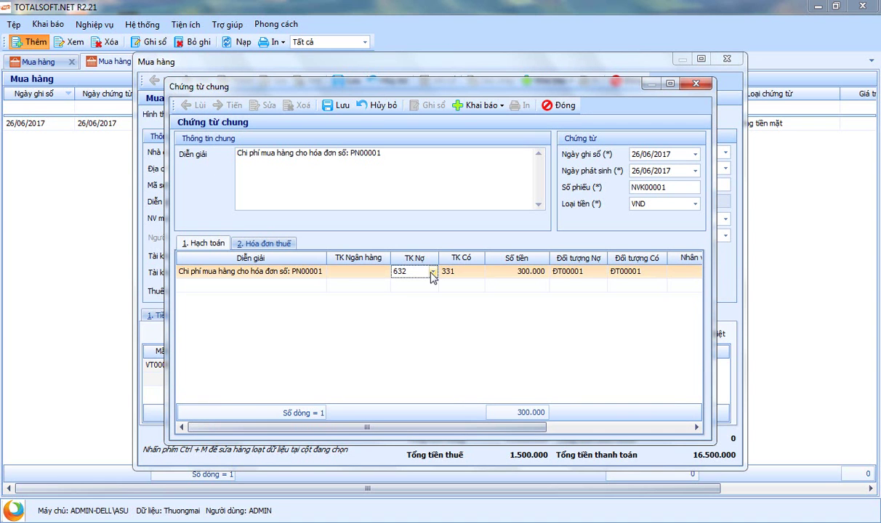
pyautogui.click(434, 271)
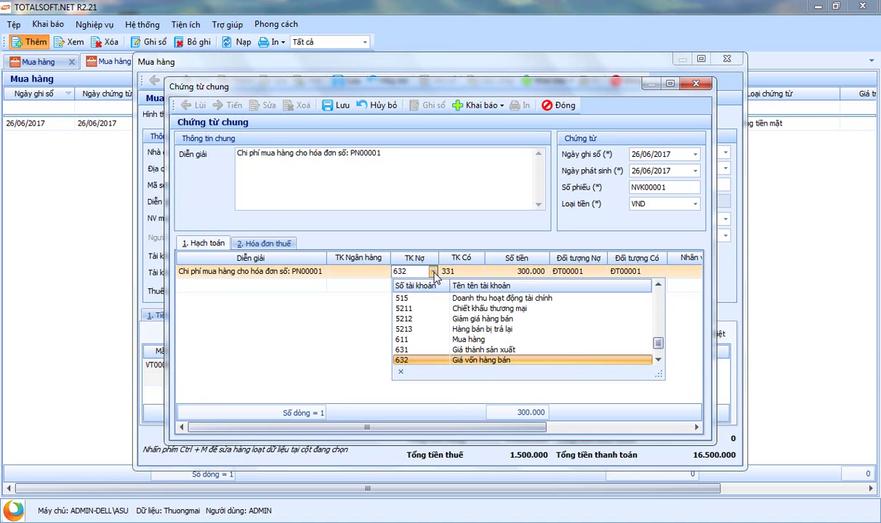
pyautogui.write('156')
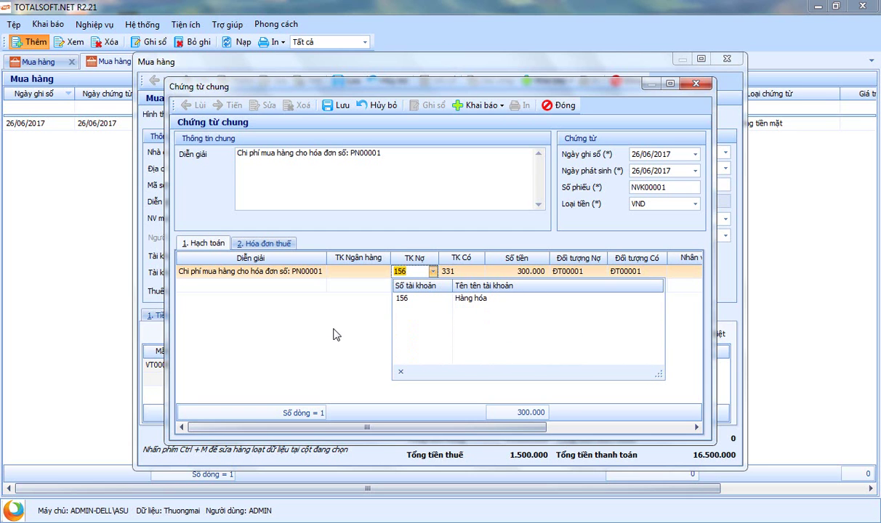
pyautogui.press('Return')
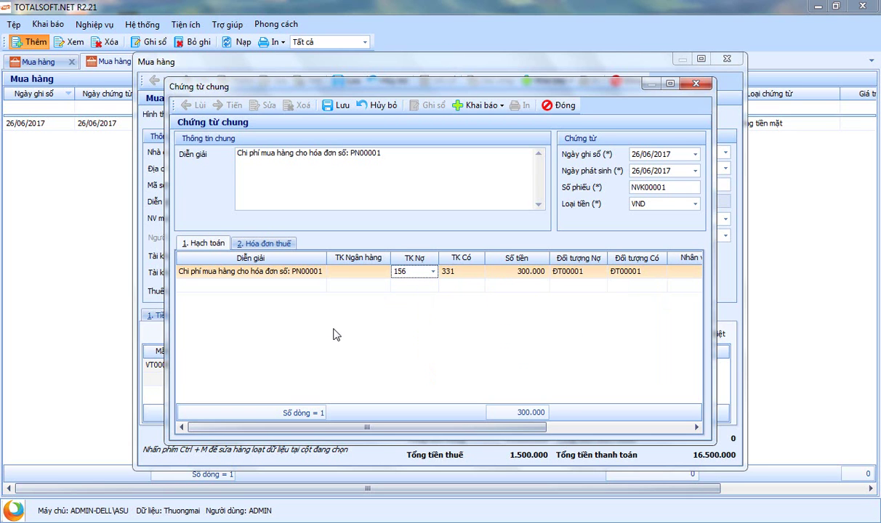
pyautogui.press('Tab')
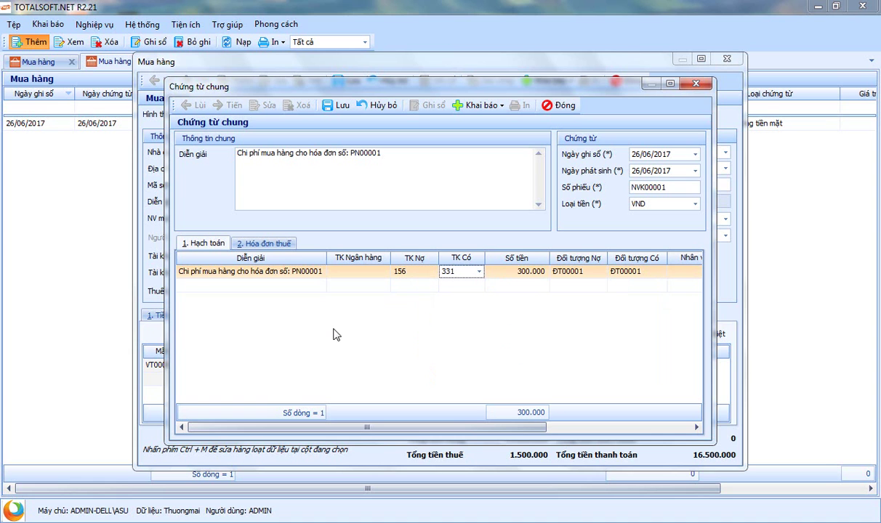
pyautogui.press('Tab')
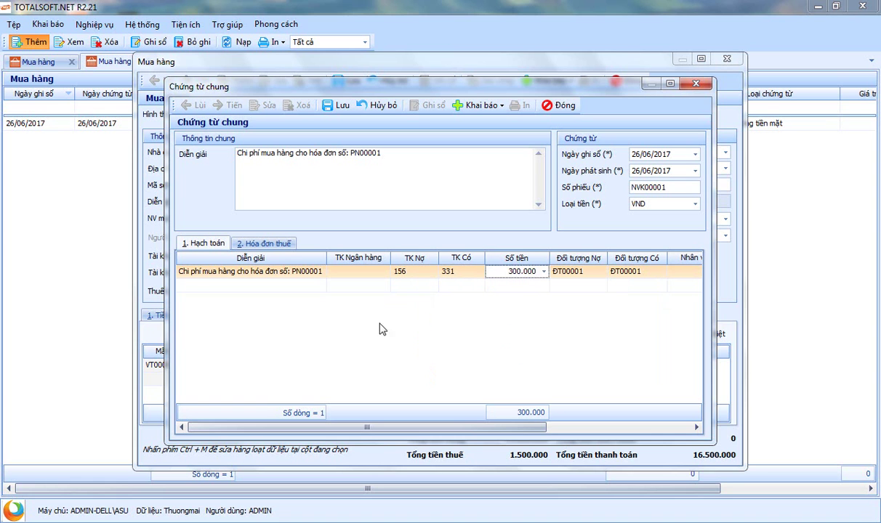
pyautogui.click(601, 271)
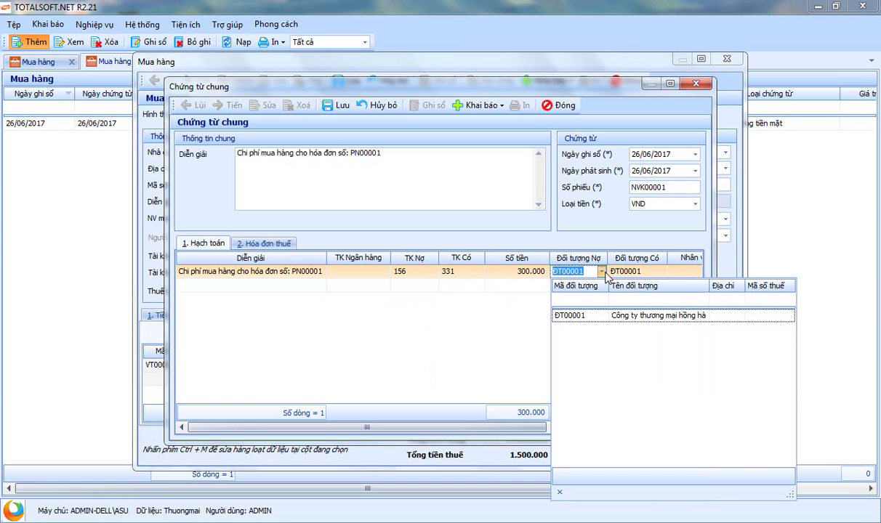
pyautogui.press('Tab')
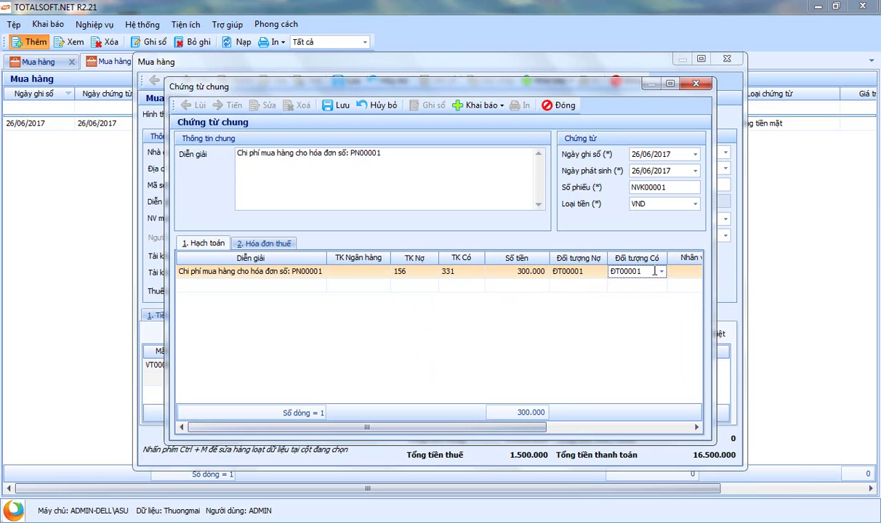
# Keep credit account 331 and credit party ĐT00001 on the entry
pyautogui.click(661, 272)
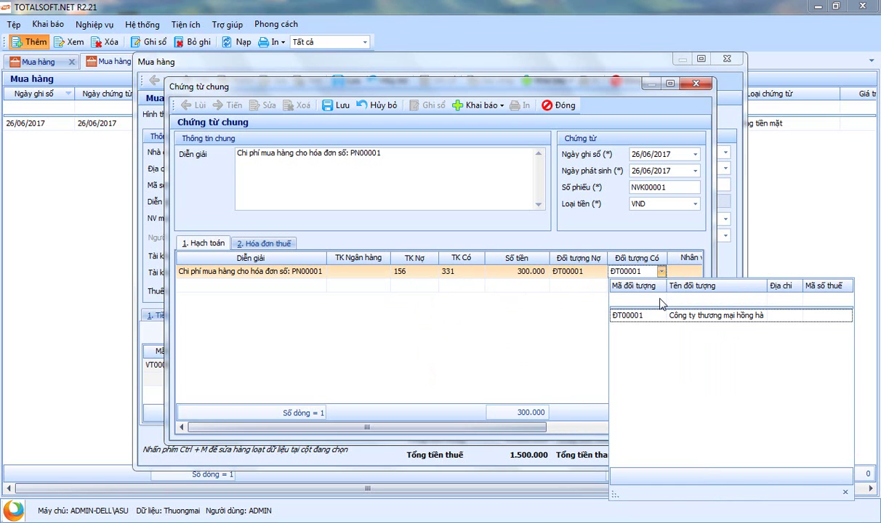
pyautogui.click(456, 272)
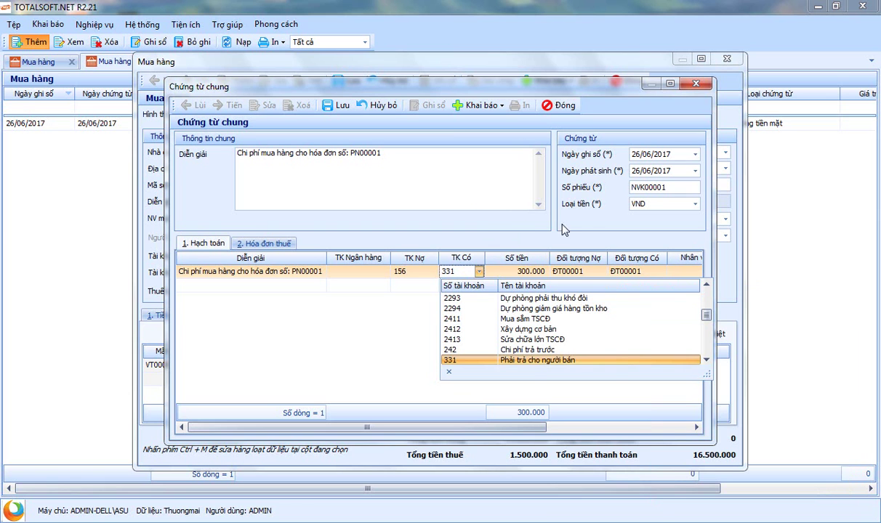
pyautogui.press('Return')
pyautogui.click(615, 275)
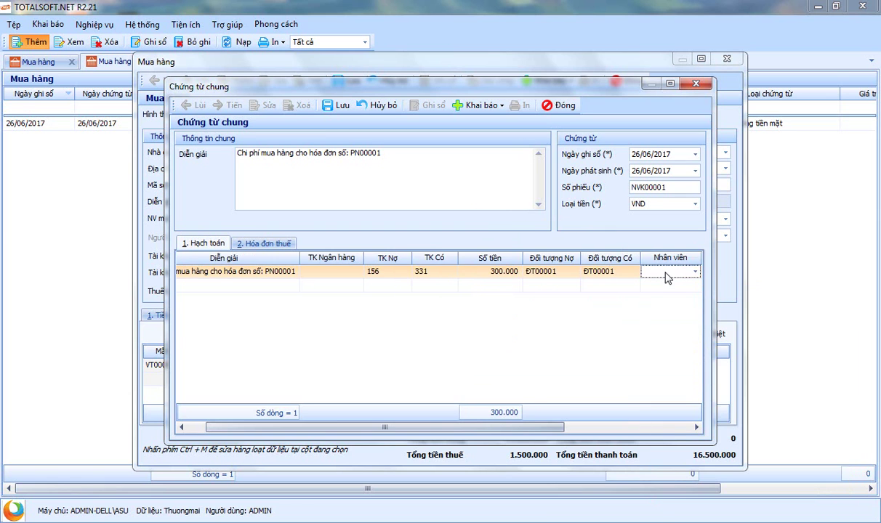
pyautogui.click(637, 272)
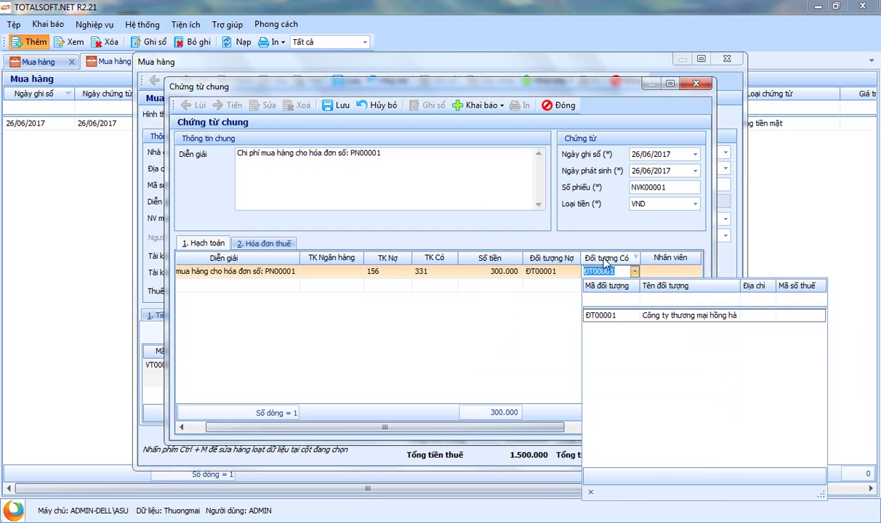
pyautogui.click(558, 244)
# Add a line on the 2. Hóa đơn thuế section and save voucher NVK00001
pyautogui.moveTo(364, 88)
pyautogui.mouseDown()
pyautogui.moveTo(442, 91)
pyautogui.moveTo(355, 85)
pyautogui.mouseUp()
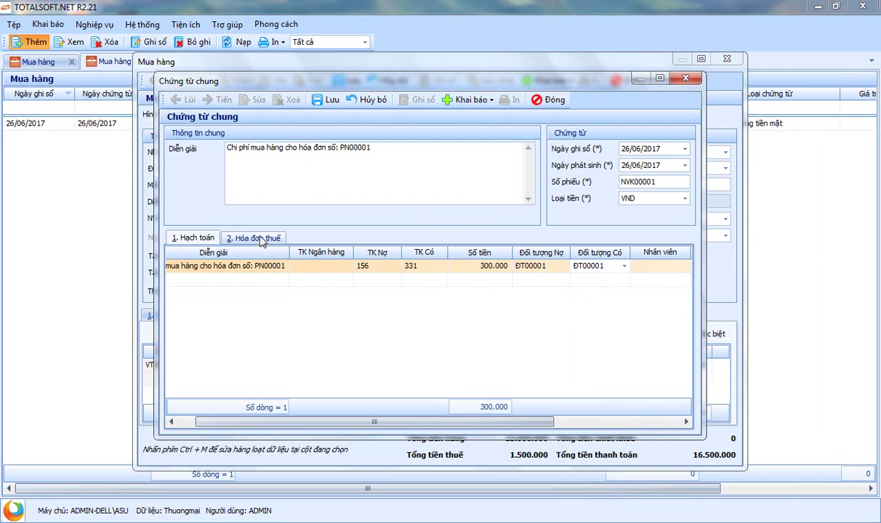
pyautogui.moveTo(430, 77); pyautogui.dragTo(461, 75)
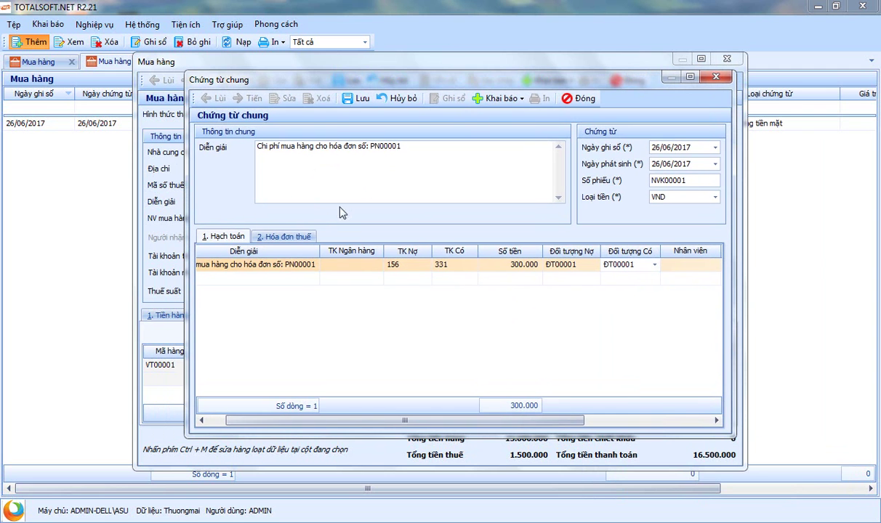
pyautogui.click(291, 240)
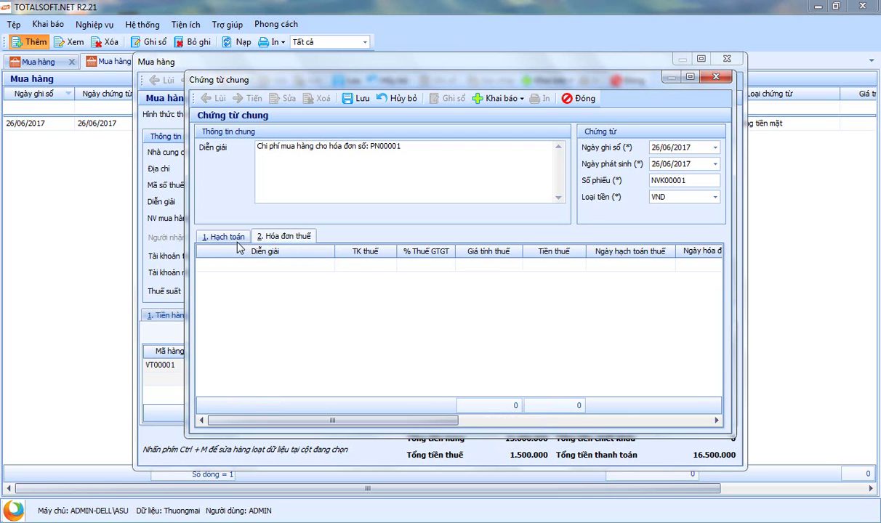
pyautogui.click(320, 260)
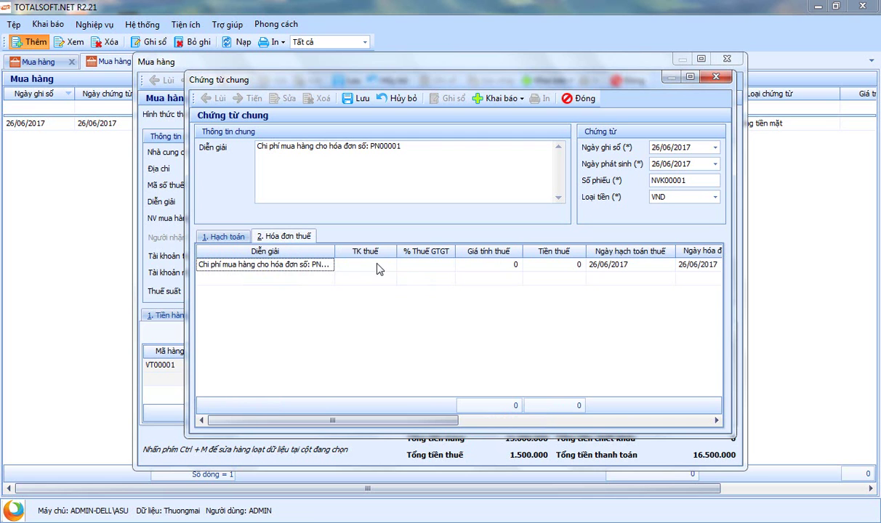
pyautogui.moveTo(402, 420); pyautogui.dragTo(521, 429)
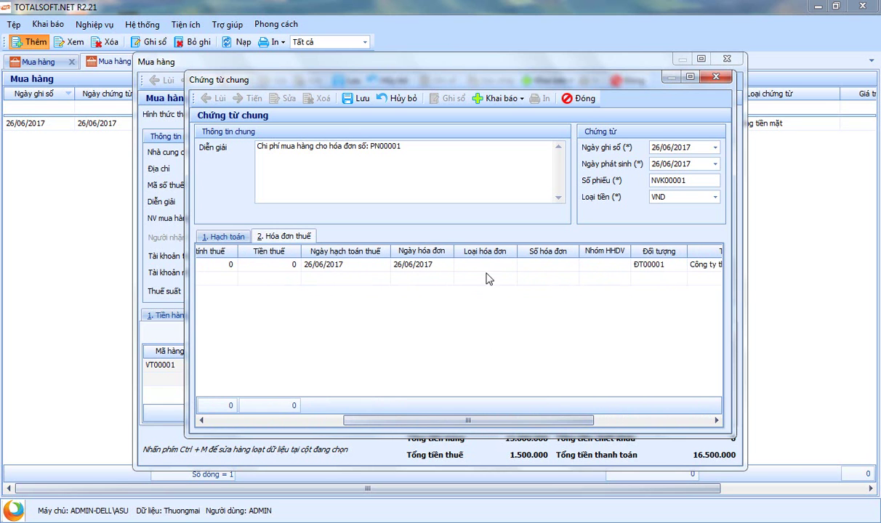
pyautogui.moveTo(497, 423); pyautogui.dragTo(610, 429)
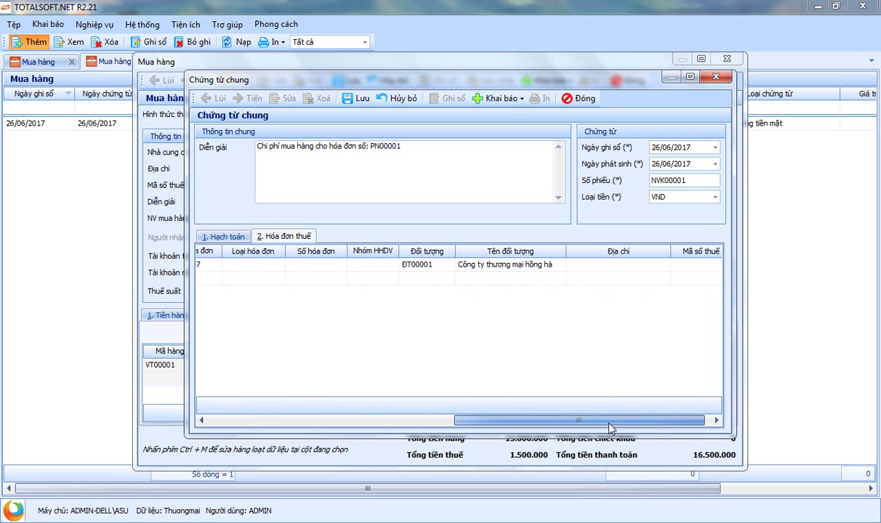
pyautogui.click(356, 98)
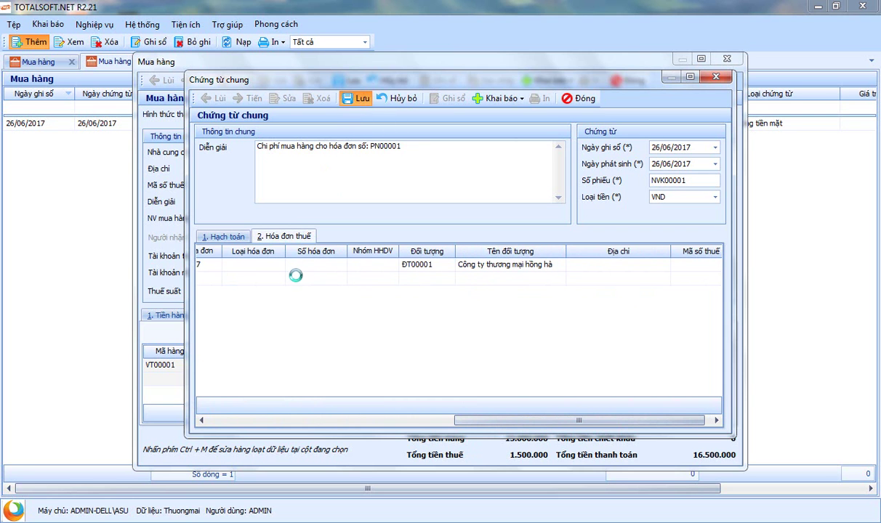
# Close the general voucher, save and close purchase voucher PN00001, and close the Mua hàng list
pyautogui.click(586, 100)
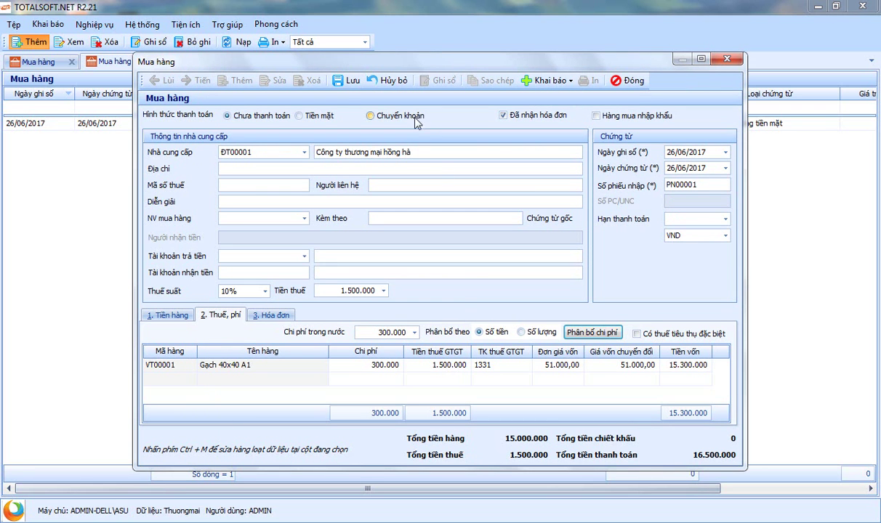
pyautogui.click(348, 80)
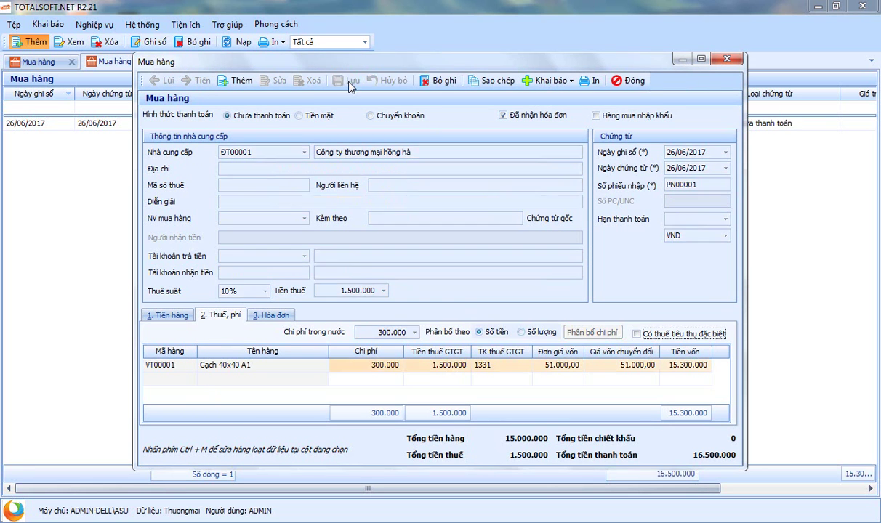
pyautogui.click(629, 80)
pyautogui.click(147, 62)
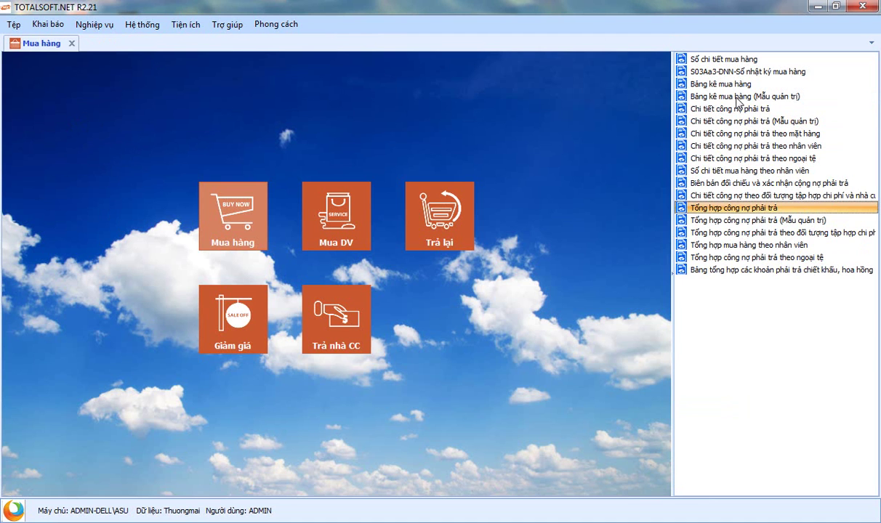
pyautogui.doubleClick(684, 84)
pyautogui.click(325, 169)
pyautogui.click(332, 154)
pyautogui.click(345, 170)
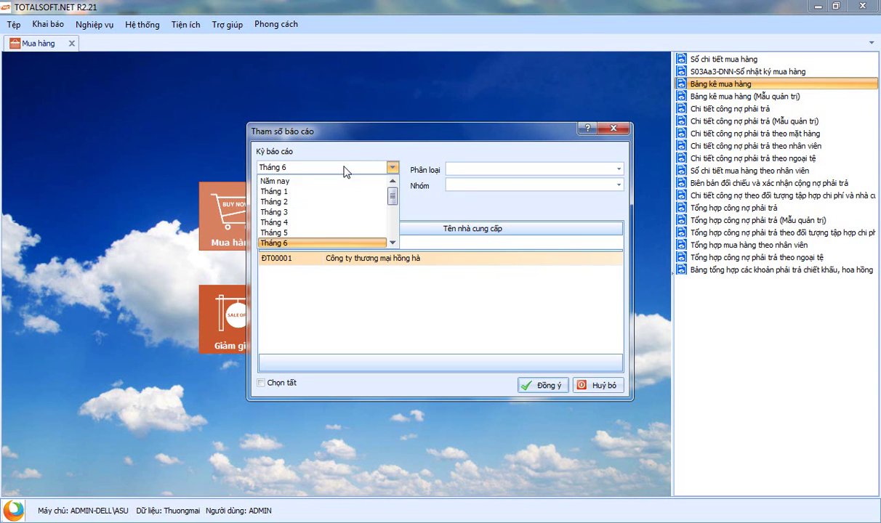
pyautogui.click(416, 166)
pyautogui.click(261, 383)
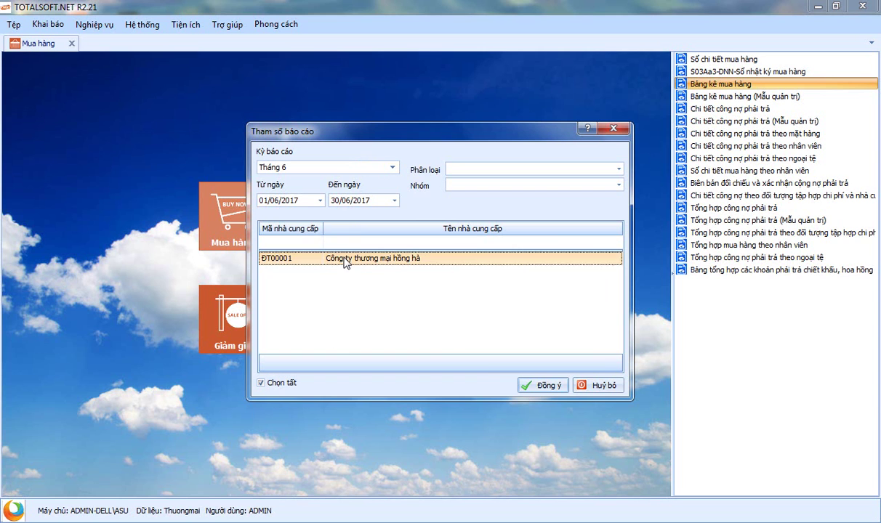
pyautogui.click(537, 385)
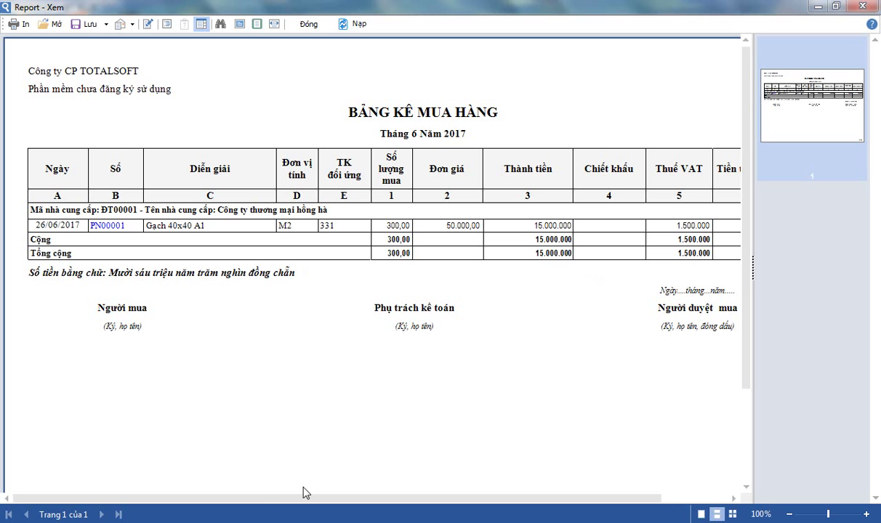
pyautogui.moveTo(633, 499); pyautogui.dragTo(739, 503)
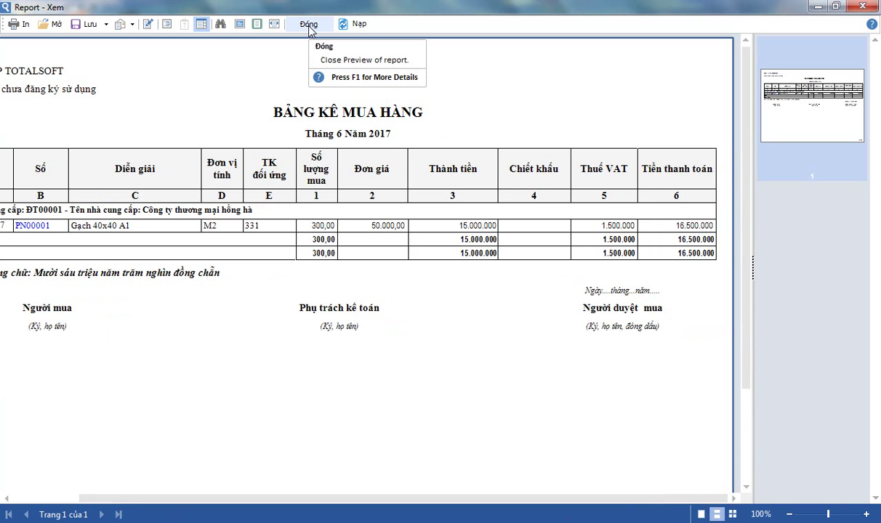
pyautogui.click(309, 25)
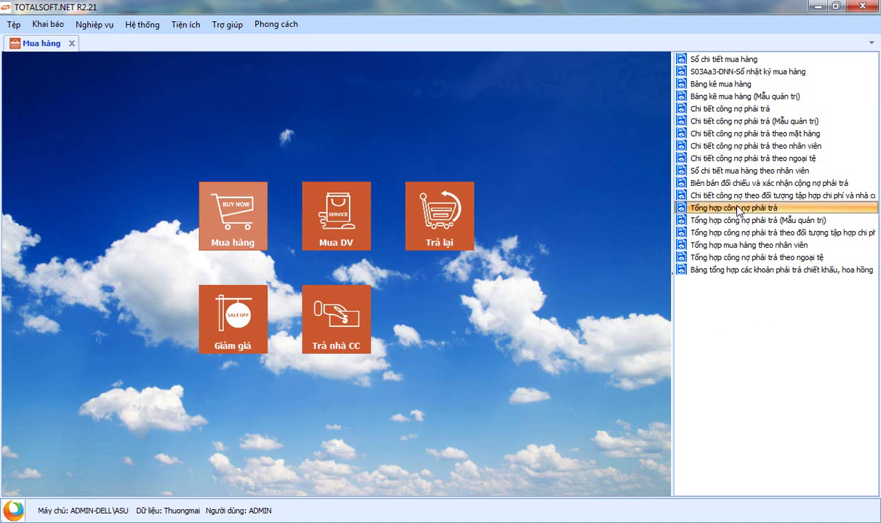
pyautogui.click(701, 208)
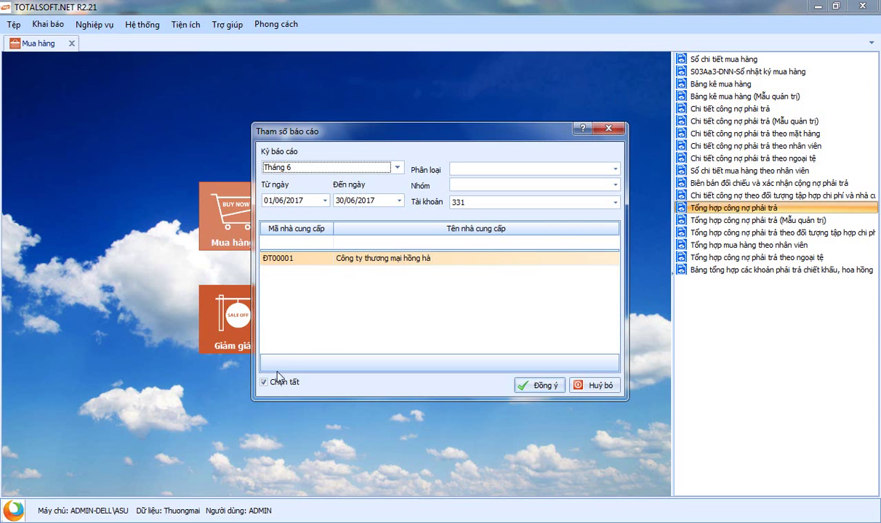
pyautogui.click(545, 385)
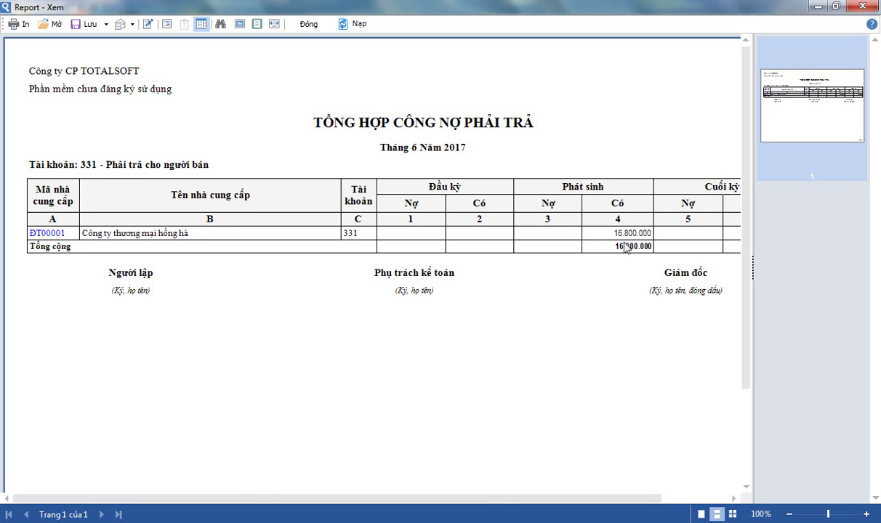
pyautogui.click(40, 234)
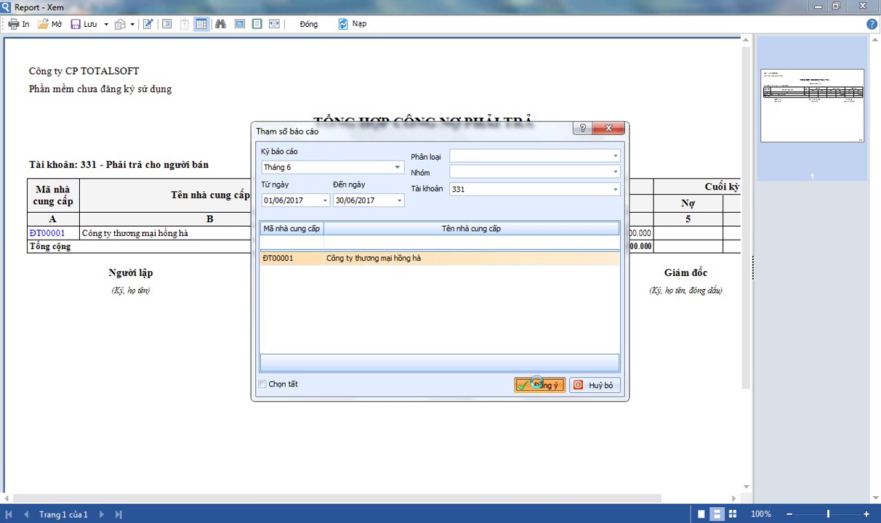
pyautogui.click(536, 383)
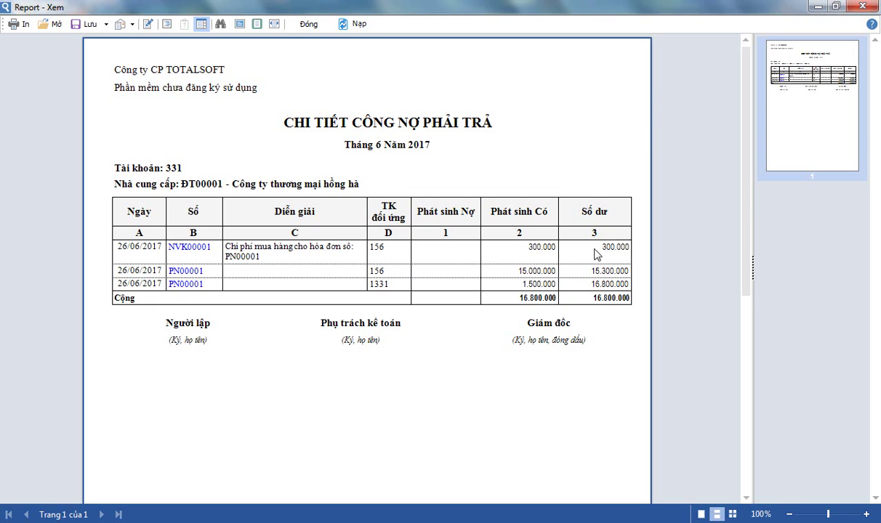
pyautogui.click(304, 24)
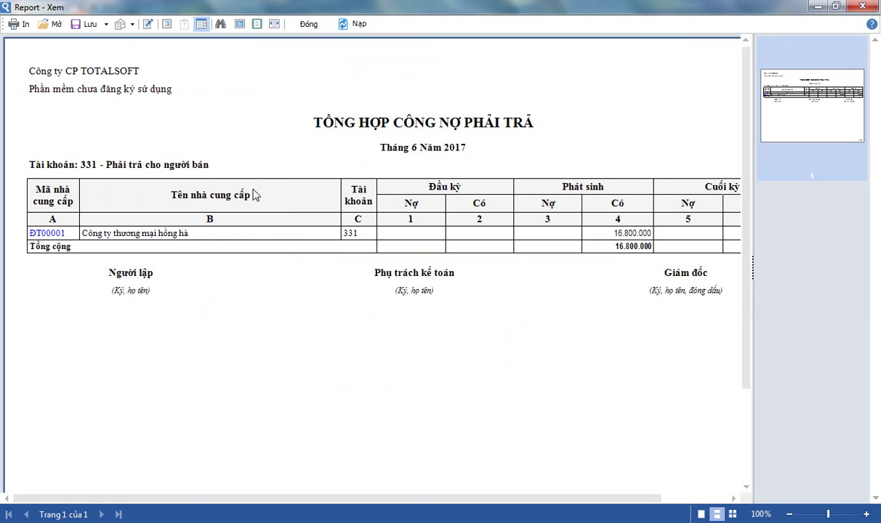
pyautogui.click(89, 24)
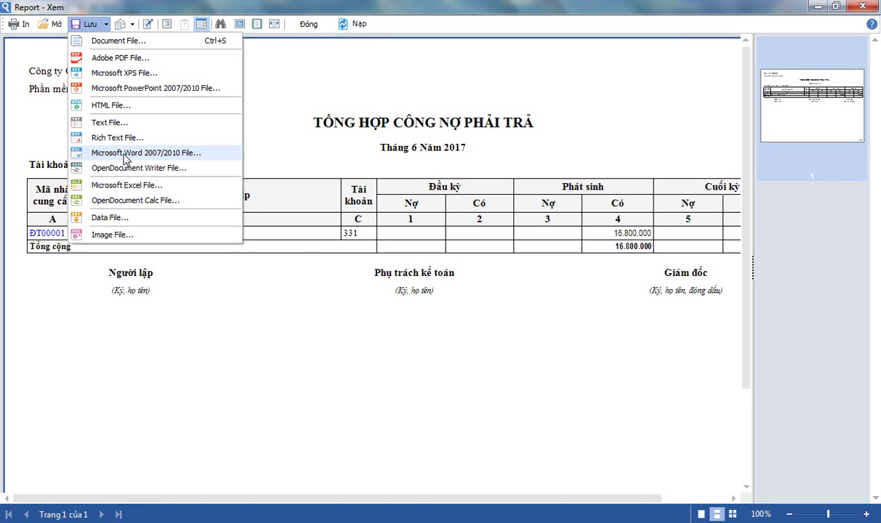
pyautogui.click(306, 24)
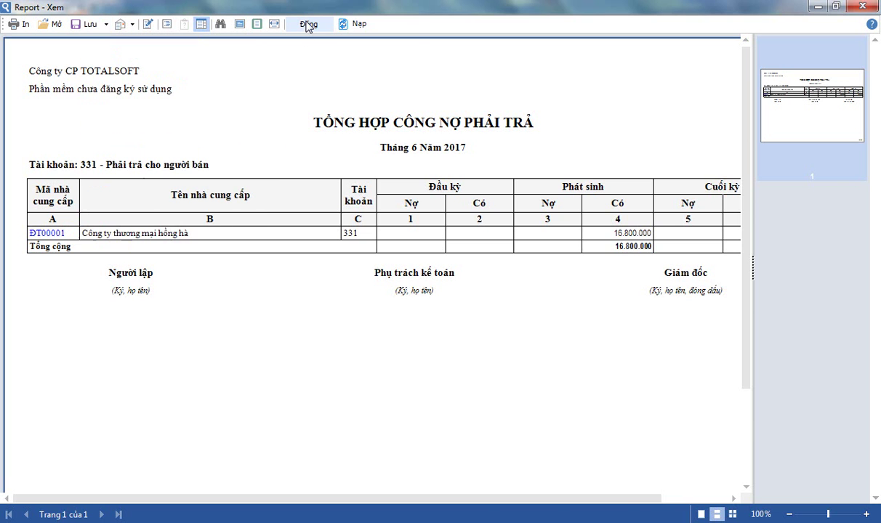
pyautogui.click(307, 24)
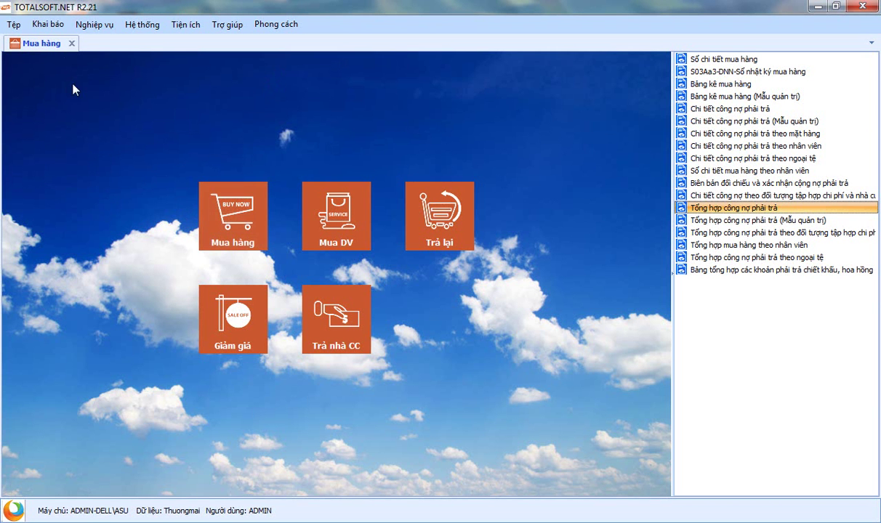
# In the Kho module, run and close the June Tổng hợp nhập xuất tồn theo kho report for K1
pyautogui.click(72, 45)
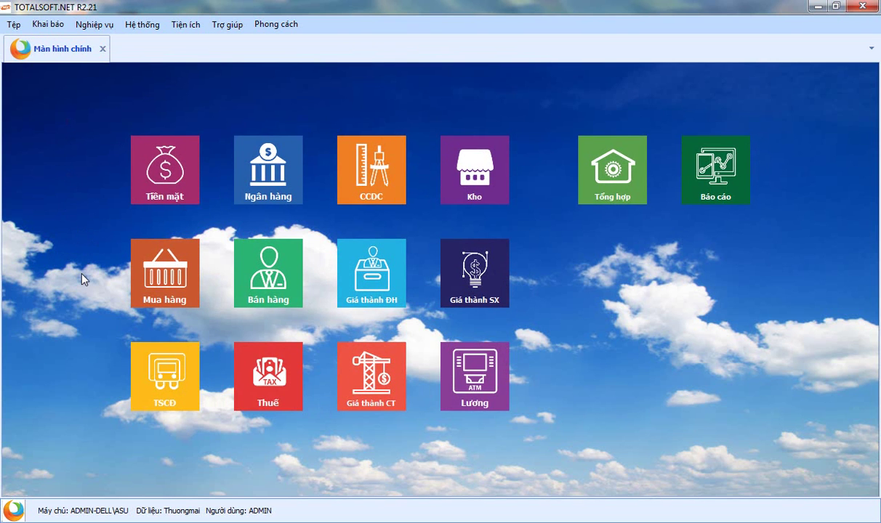
pyautogui.click(482, 178)
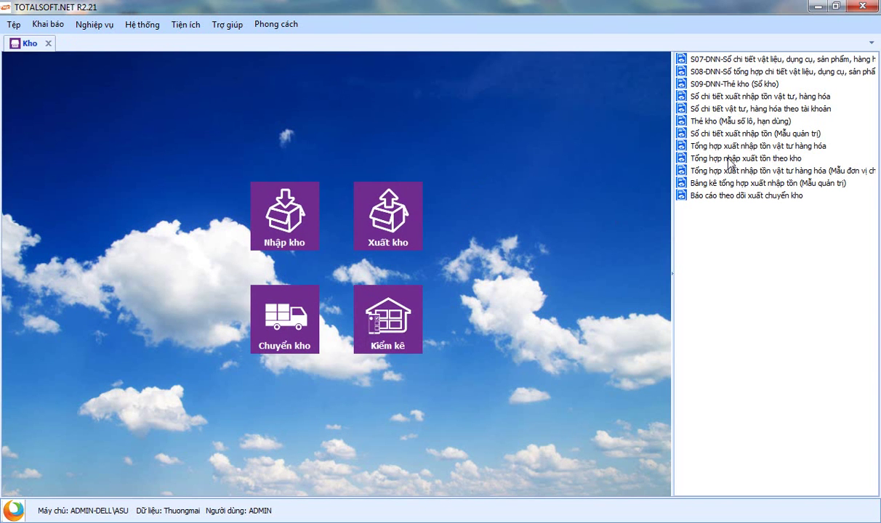
pyautogui.doubleClick(730, 158)
pyautogui.click(302, 365)
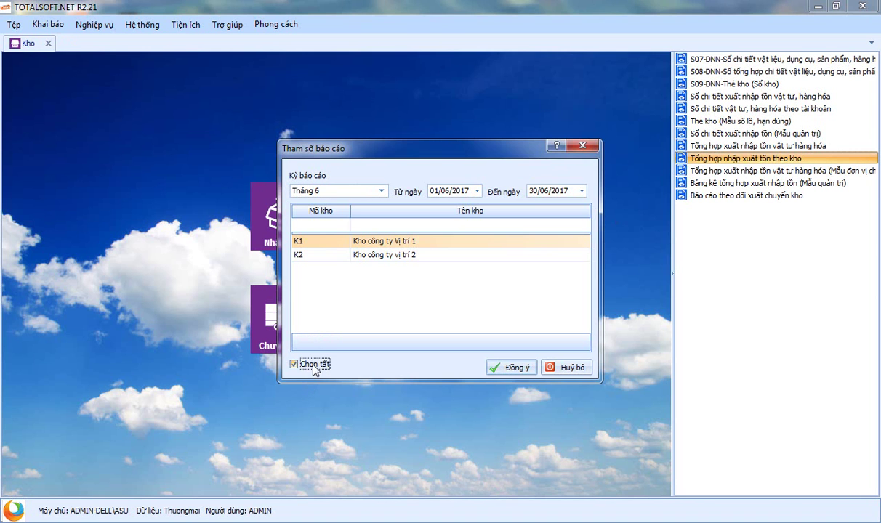
pyautogui.click(317, 255)
pyautogui.click(317, 242)
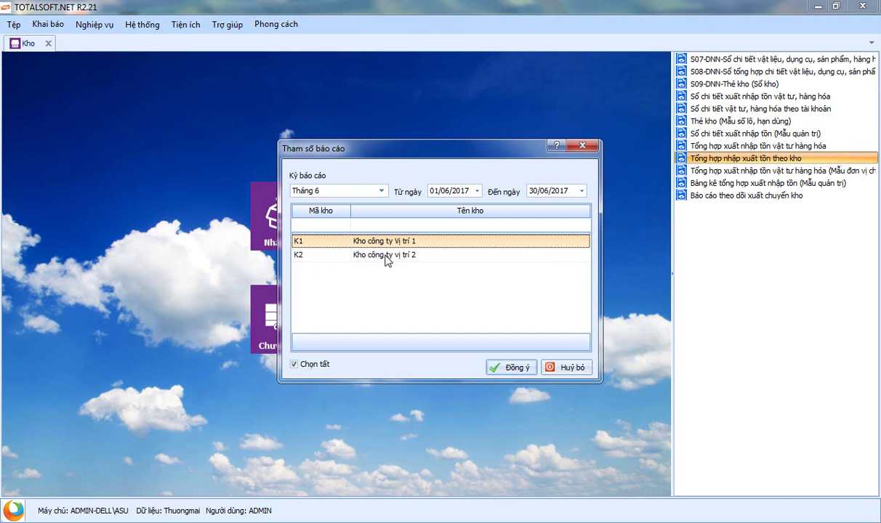
pyautogui.click(294, 365)
pyautogui.click(508, 367)
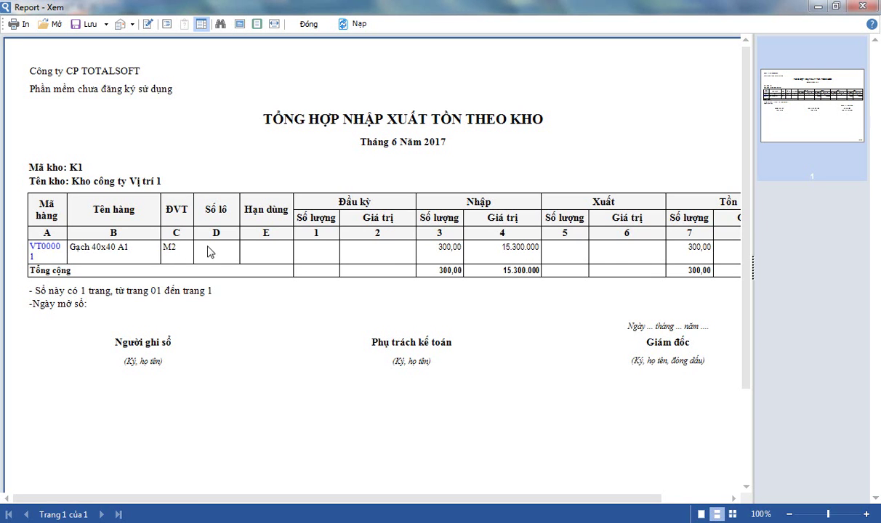
pyautogui.moveTo(193, 499); pyautogui.dragTo(391, 507)
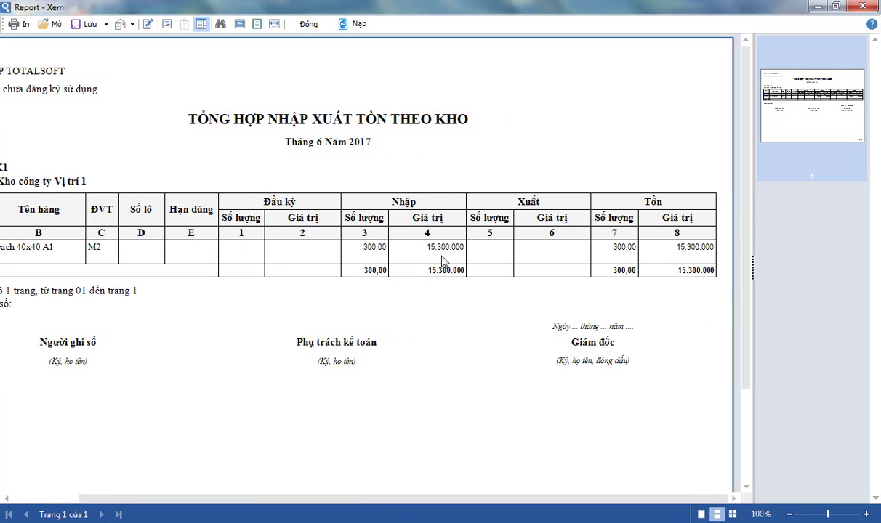
pyautogui.click(308, 24)
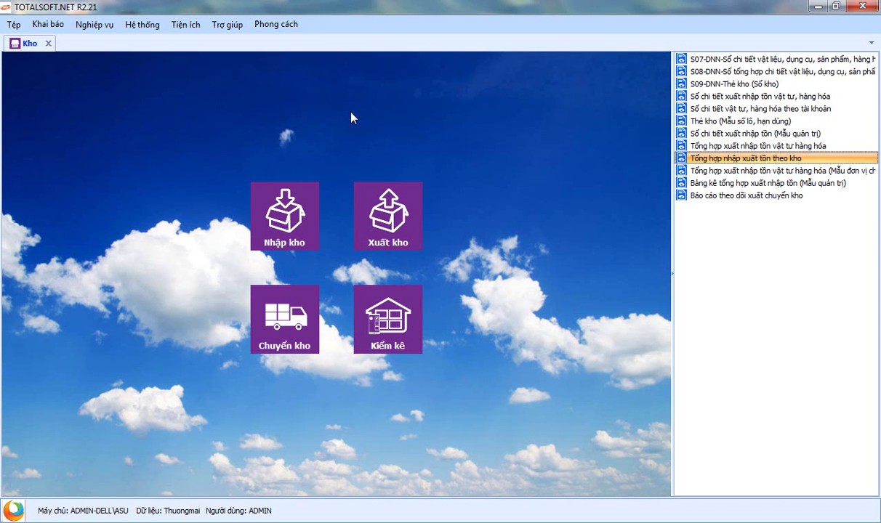
# Open the sales module and start a new invoice from the Hóa đơn bán hàng list
pyautogui.click(48, 44)
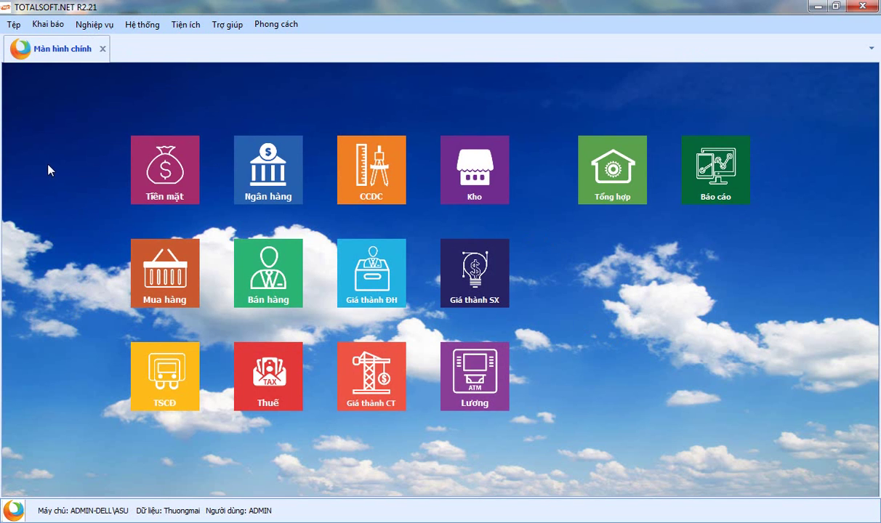
pyautogui.click(269, 273)
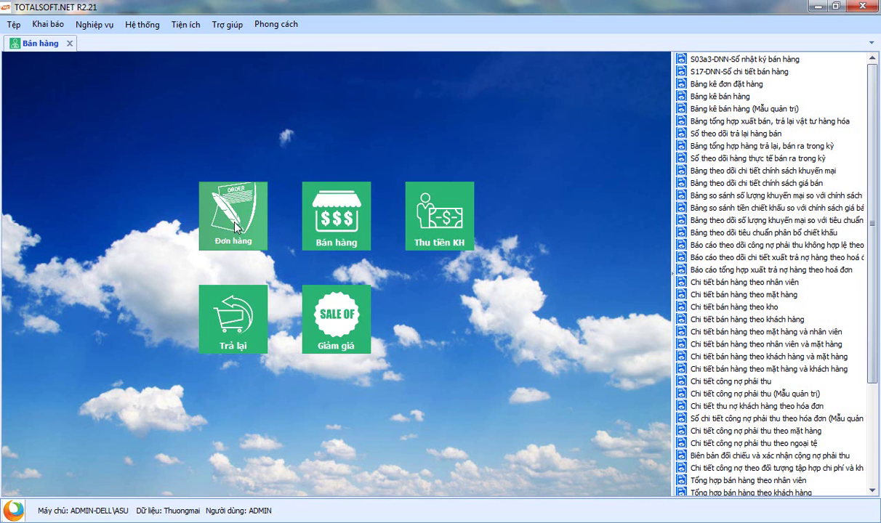
pyautogui.click(311, 209)
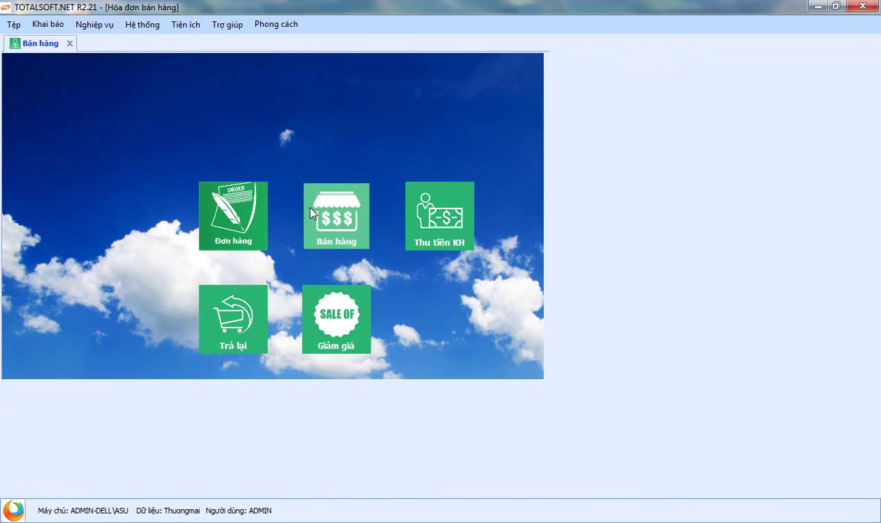
pyautogui.rightClick(298, 159)
pyautogui.click(318, 162)
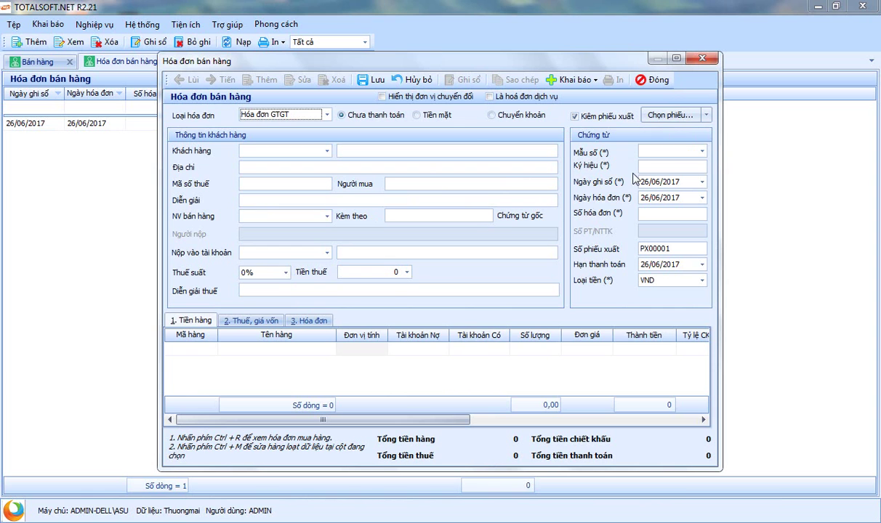
# Look over the source-document and invoice-type choices, then close the invoice without saving
pyautogui.click(706, 116)
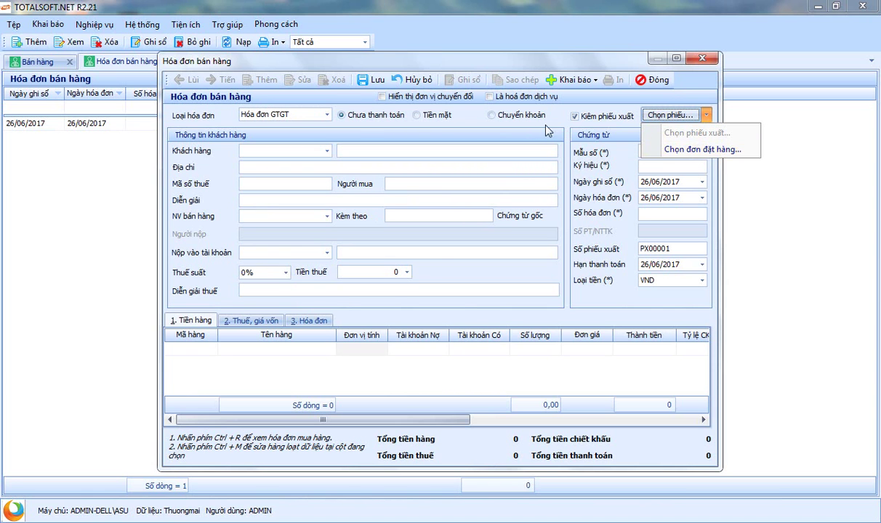
pyautogui.click(407, 125)
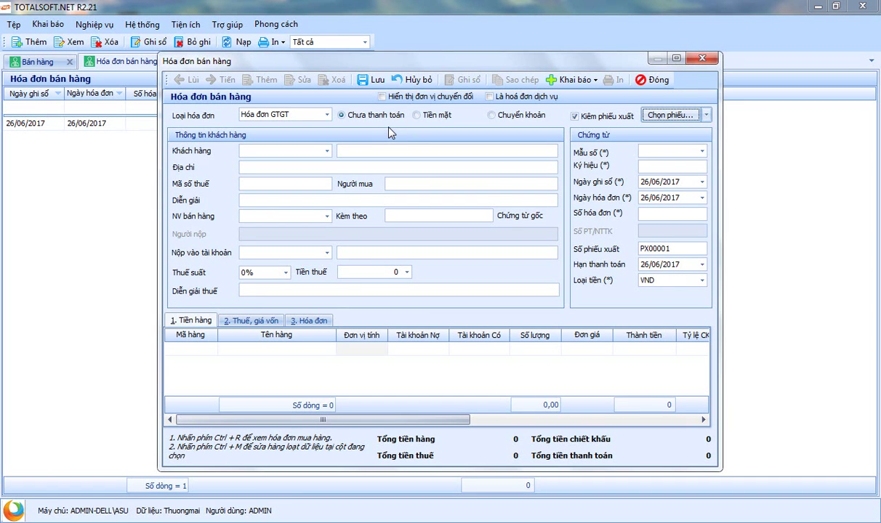
pyautogui.moveTo(402, 68)
pyautogui.mouseDown()
pyautogui.moveTo(402, 83)
pyautogui.moveTo(407, 73)
pyautogui.mouseUp()
pyautogui.click(331, 123)
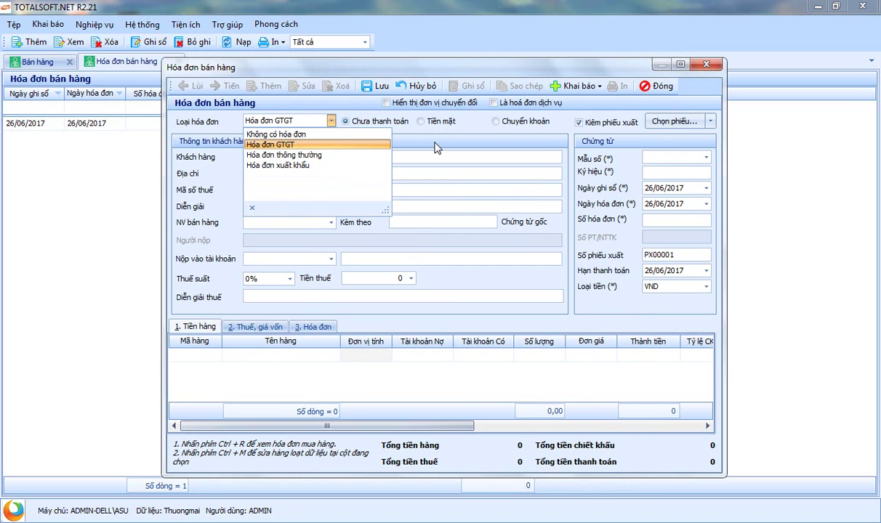
pyautogui.click(643, 86)
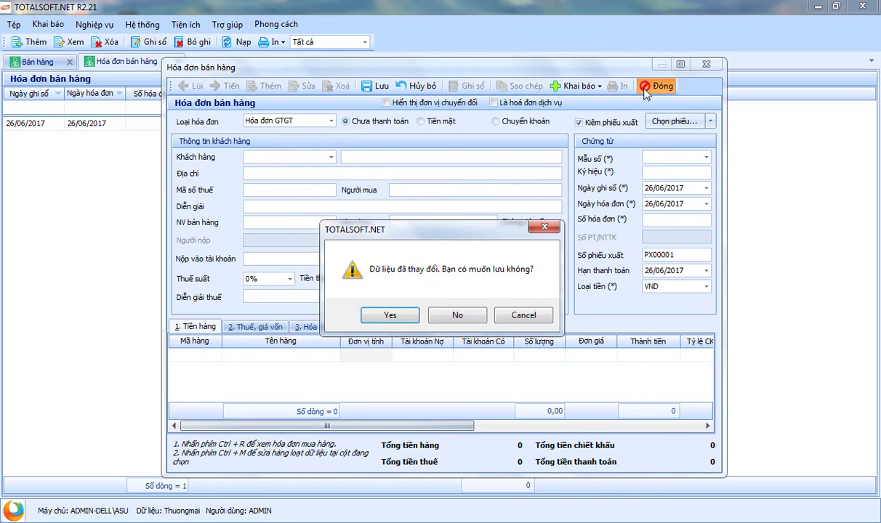
pyautogui.click(457, 313)
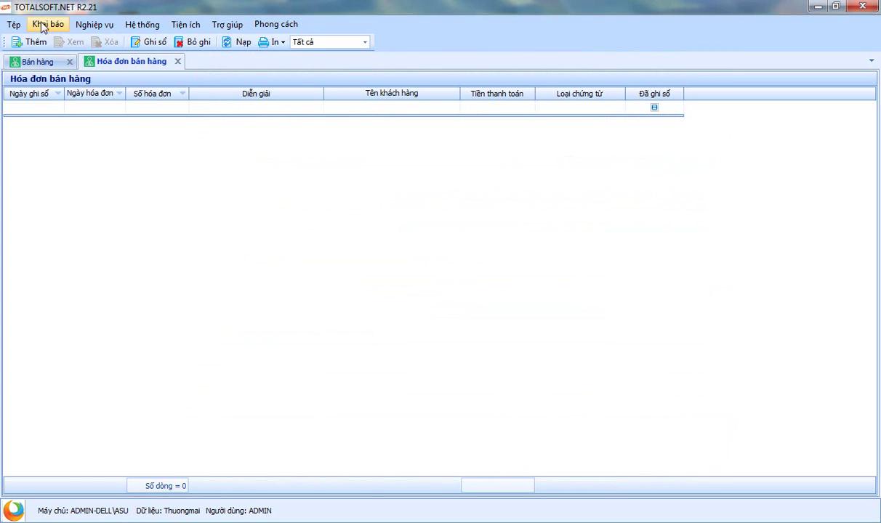
# Open the Mẫu số hóa đơn catalogue and start a new invoice template
pyautogui.click(46, 24)
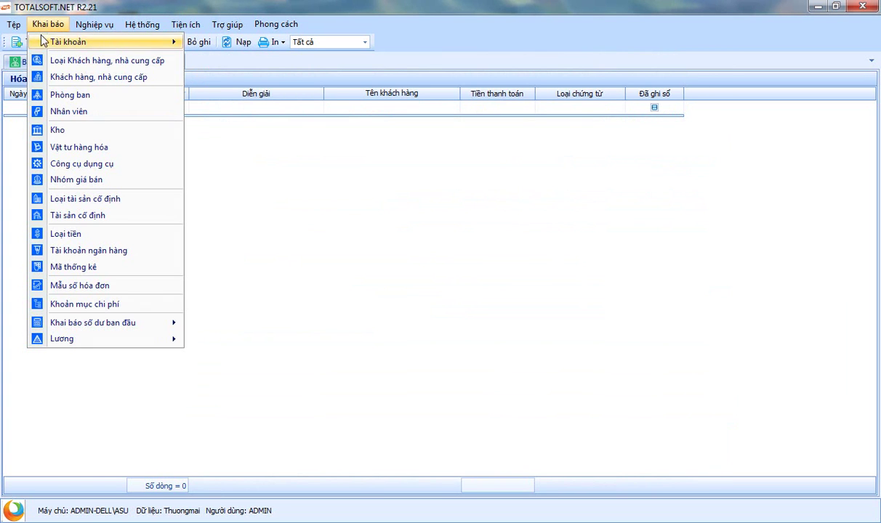
pyautogui.click(84, 290)
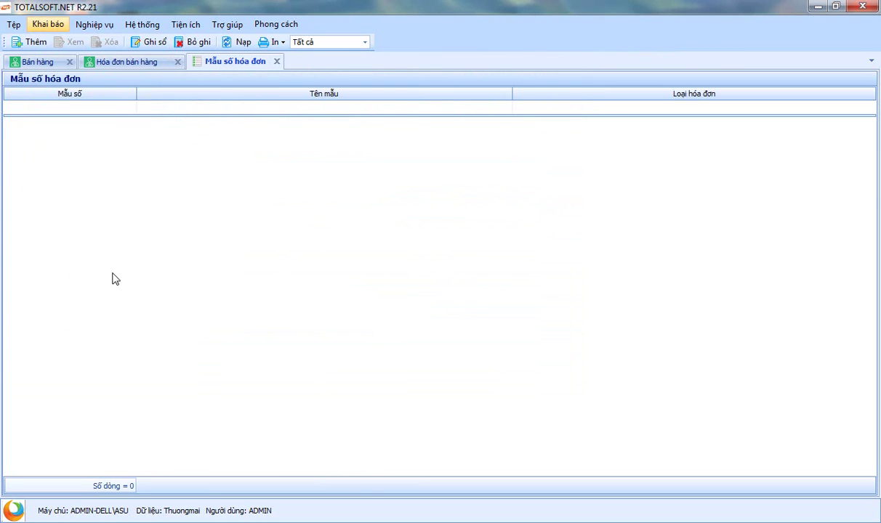
pyautogui.rightClick(218, 156)
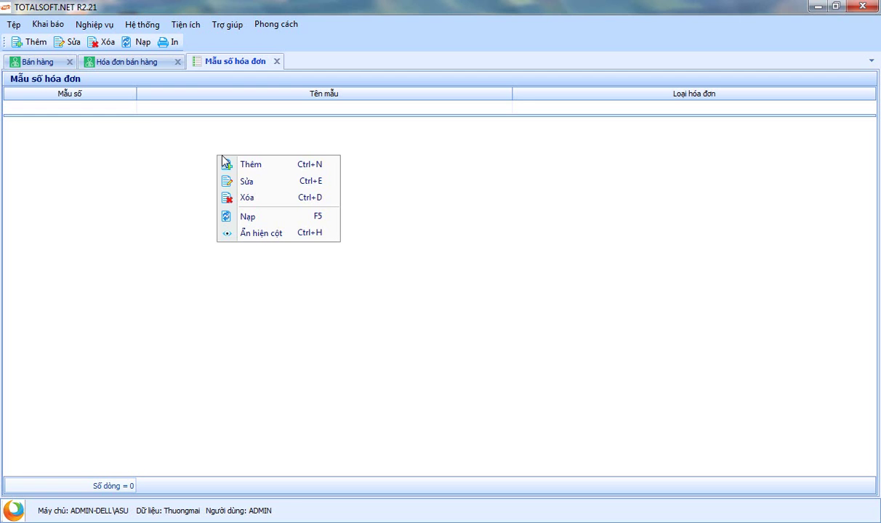
pyautogui.click(269, 166)
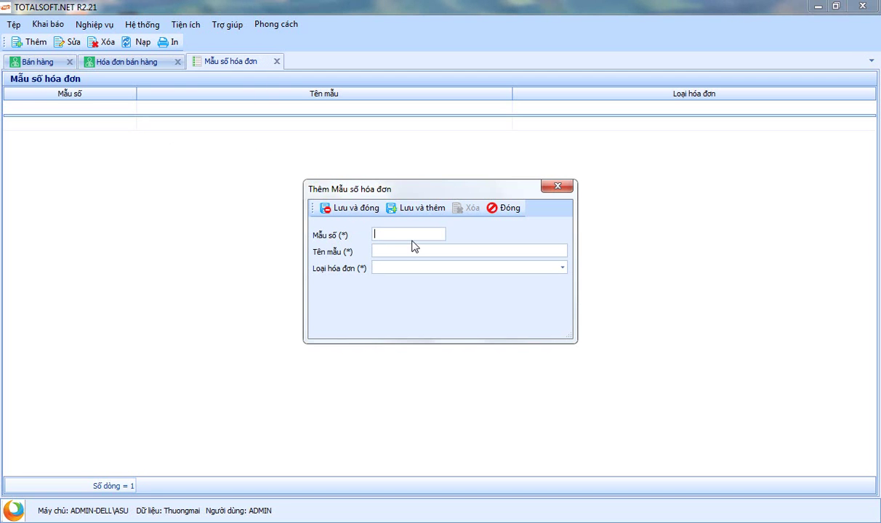
# Save template GTKT3/001 named Hóa đơn GTGT with type Hóa đơn giá trị gia tăng
pyautogui.write('GTG')
pyautogui.write('KT01')
pyautogui.write('001')
pyautogui.press('Tab')
pyautogui.write('Hoas đơn GTGT')
pyautogui.click(406, 269)
pyautogui.click(409, 281)
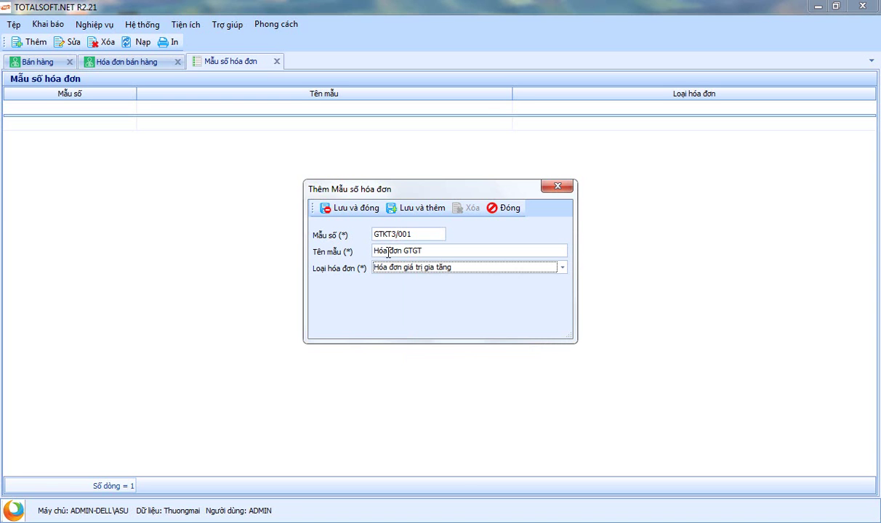
pyautogui.click(356, 209)
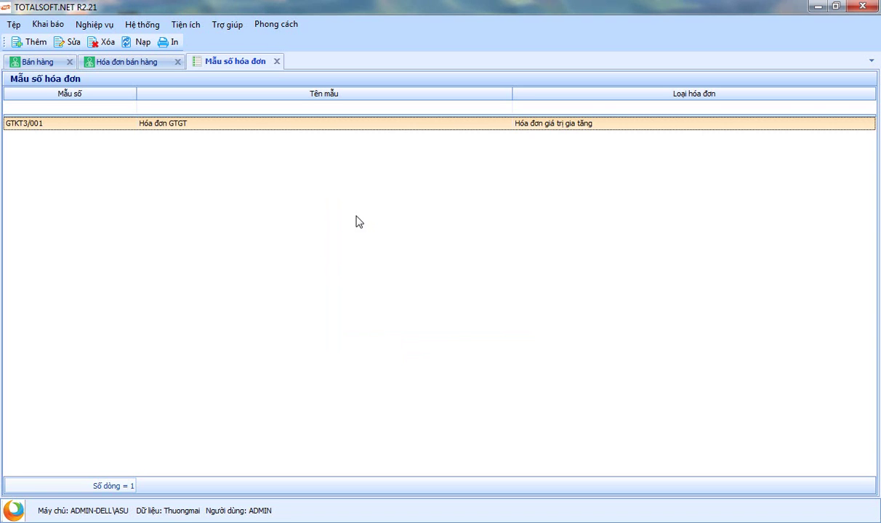
pyautogui.click(277, 62)
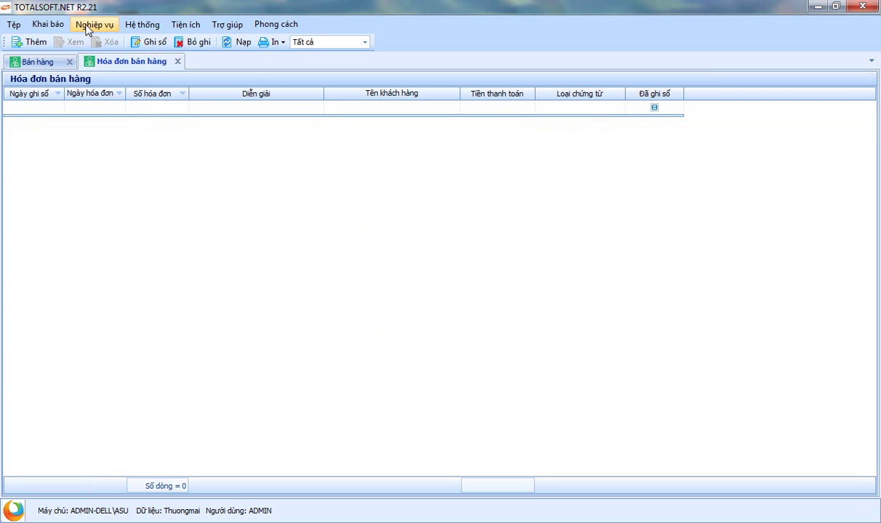
# Open the Thông báo phát hành hóa đơn list and start a new issuance notice
pyautogui.click(54, 25)
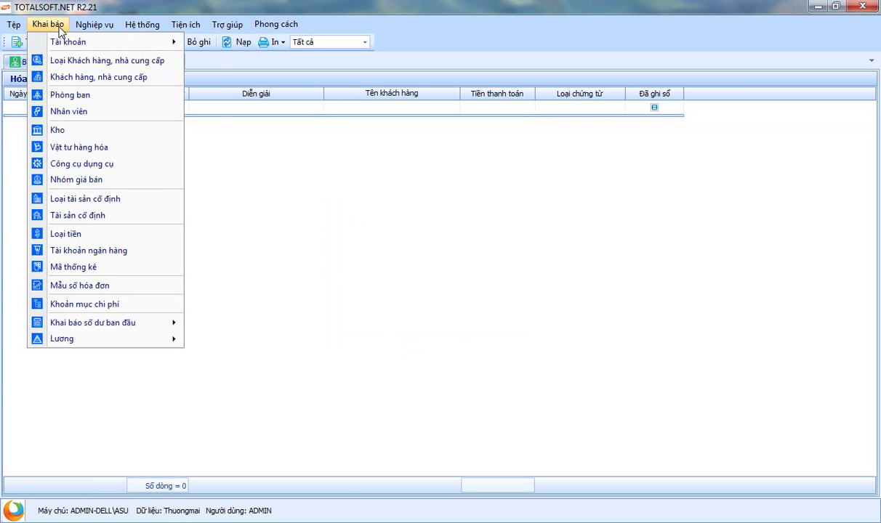
pyautogui.moveTo(79, 29)
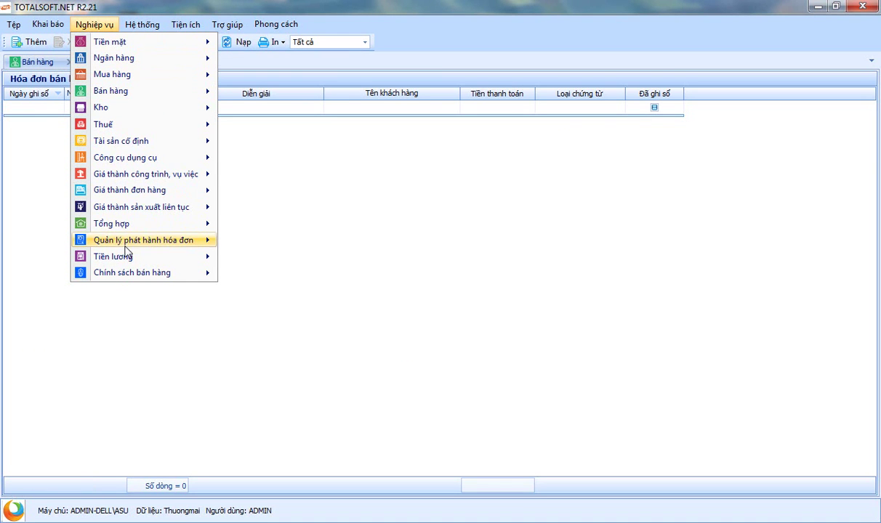
pyautogui.moveTo(127, 247)
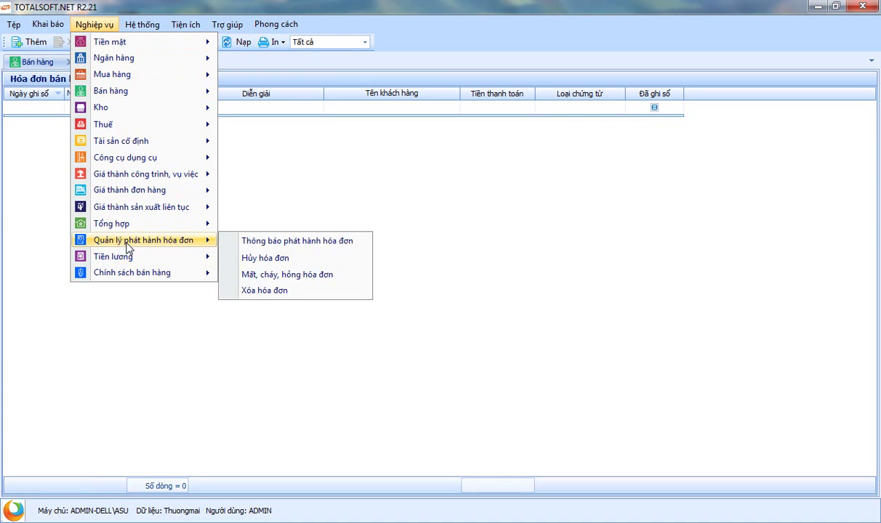
pyautogui.click(298, 245)
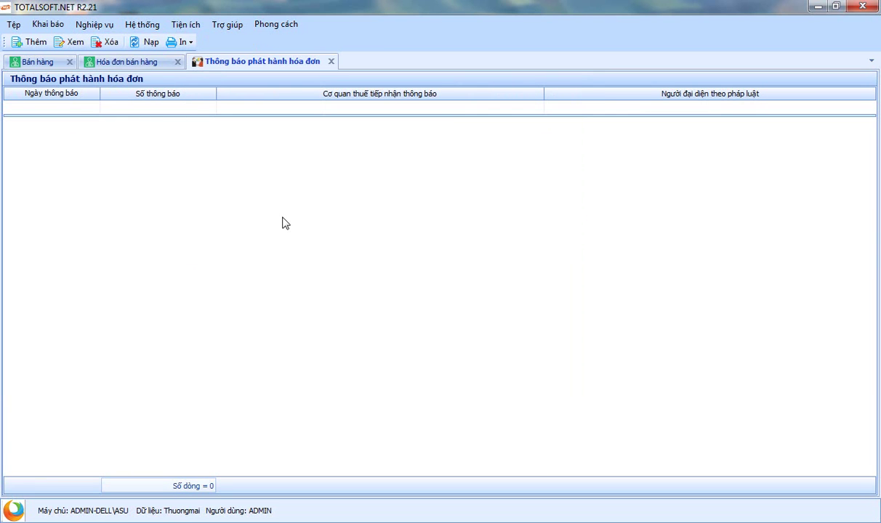
pyautogui.rightClick(235, 131)
pyautogui.click(263, 135)
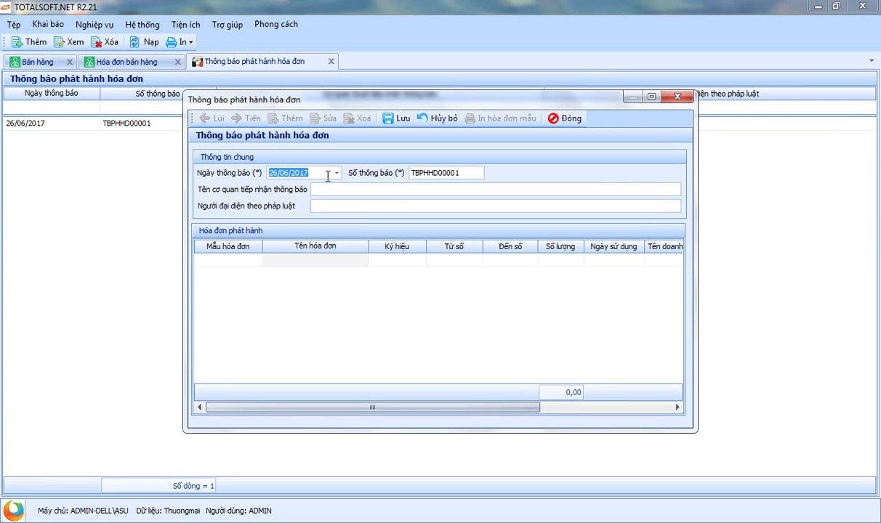
# Date the notice 01/01/2017 and address it to Chi cục thuế
pyautogui.write('0901')
pyautogui.press('Left')
pyautogui.write('0101')
pyautogui.press('Tab')
pyautogui.press('Tab')
pyautogui.write('Chi cục thuế')
pyautogui.write('Nguyễ')
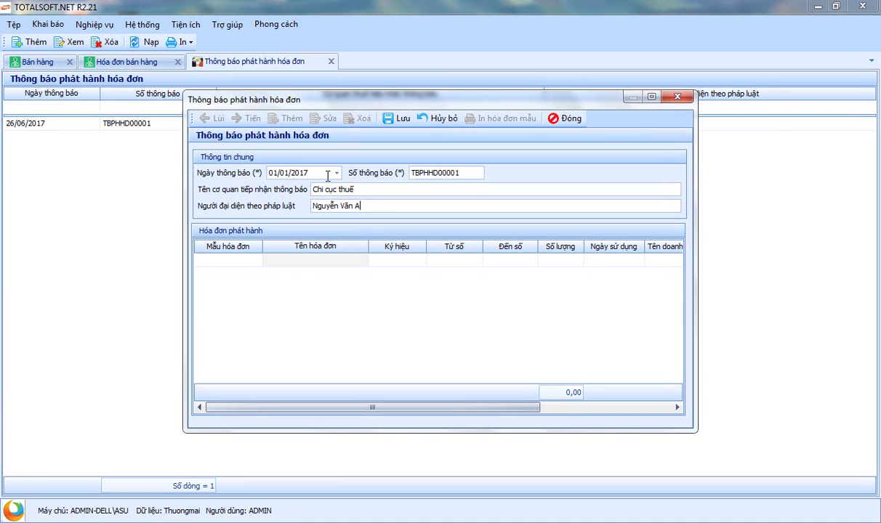
pyautogui.press('Tab')
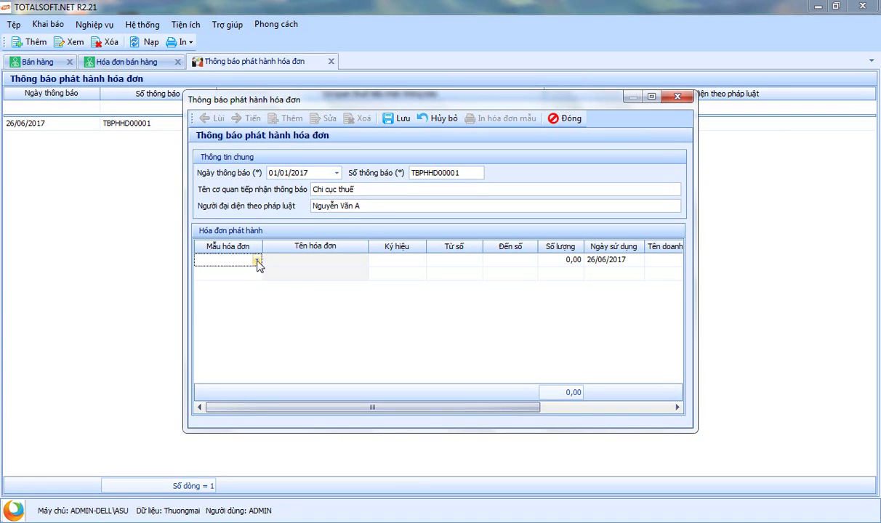
# Add an invoice row with template GTKT3/001 and series AA/16P
pyautogui.click(257, 259)
pyautogui.click(248, 291)
pyautogui.press('Tab')
pyautogui.hotkey('shift', 'Tab')
pyautogui.write('A')
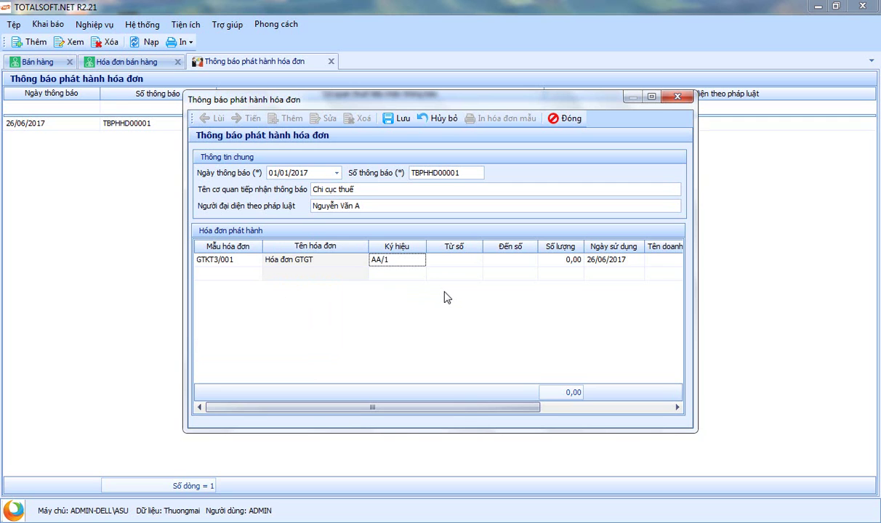
pyautogui.write('A/16P')
pyautogui.press('Tab')
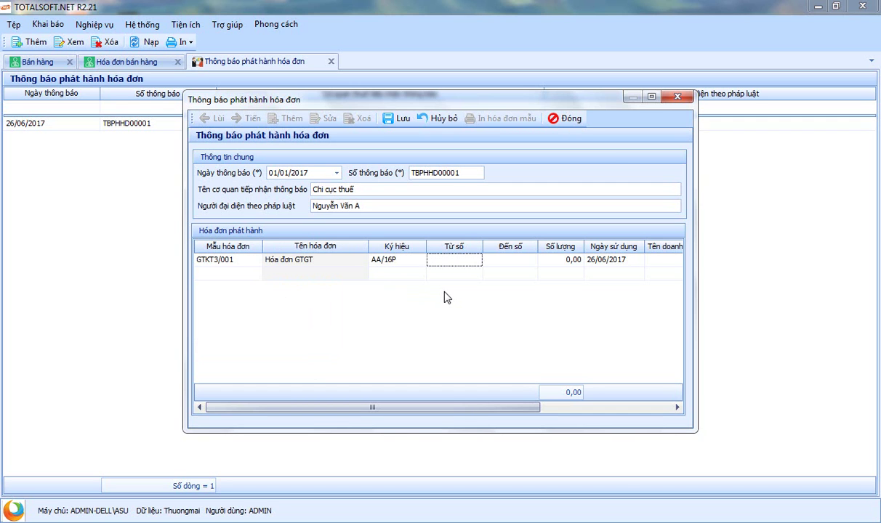
pyautogui.write('0000001')
pyautogui.press('Tab')
pyautogui.write('0000')
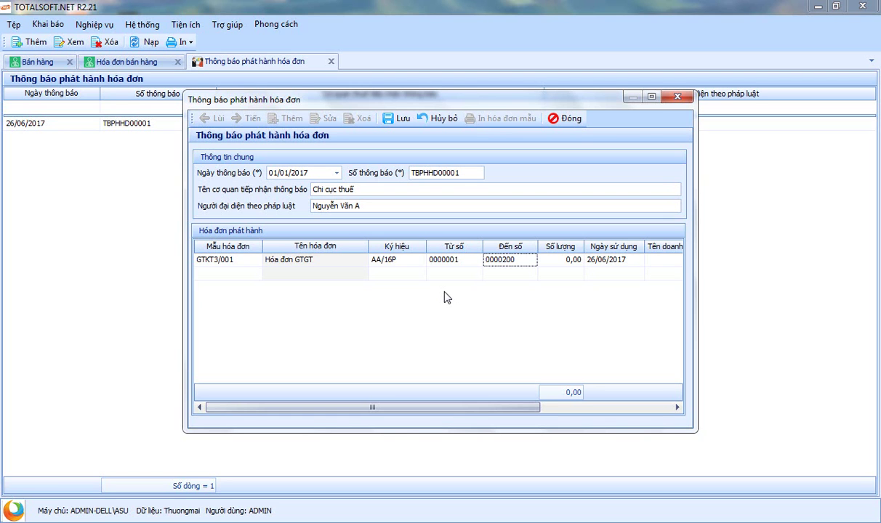
pyautogui.press('Tab')
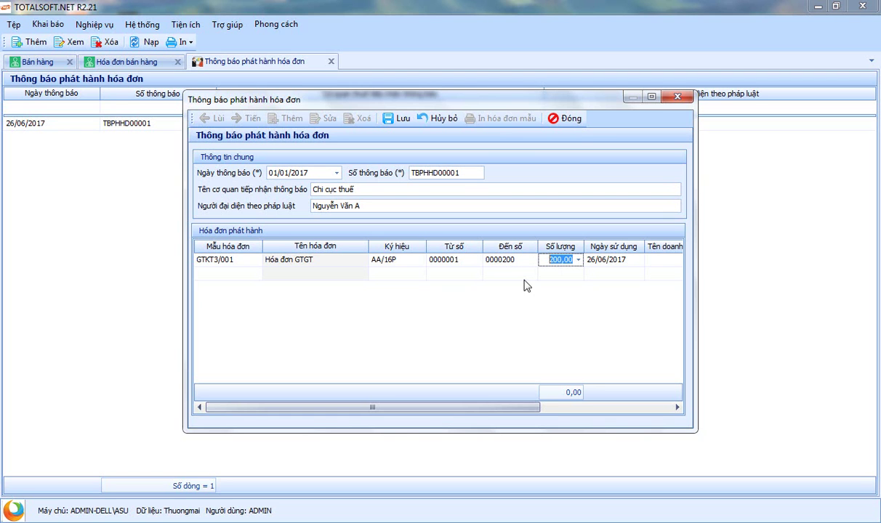
pyautogui.press('Tab')
pyautogui.write('01012017')
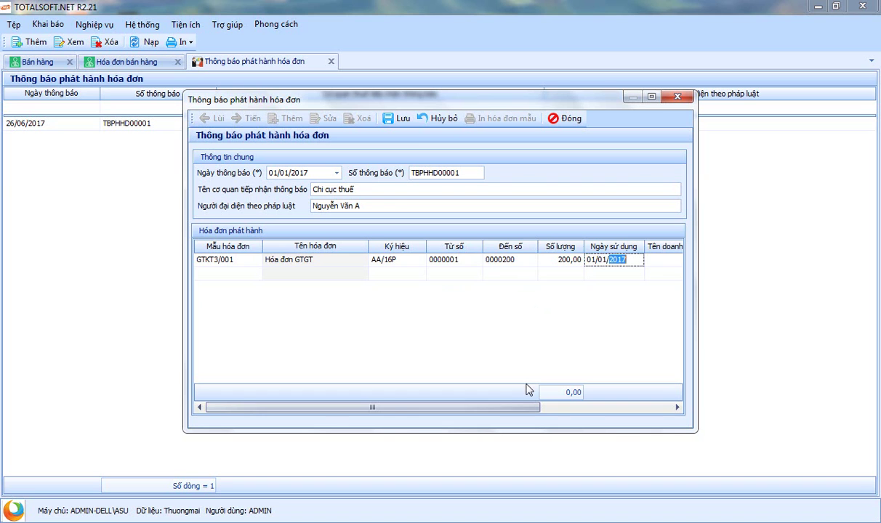
pyautogui.press('Tab')
pyautogui.press('Tab')
pyautogui.press('Tab')
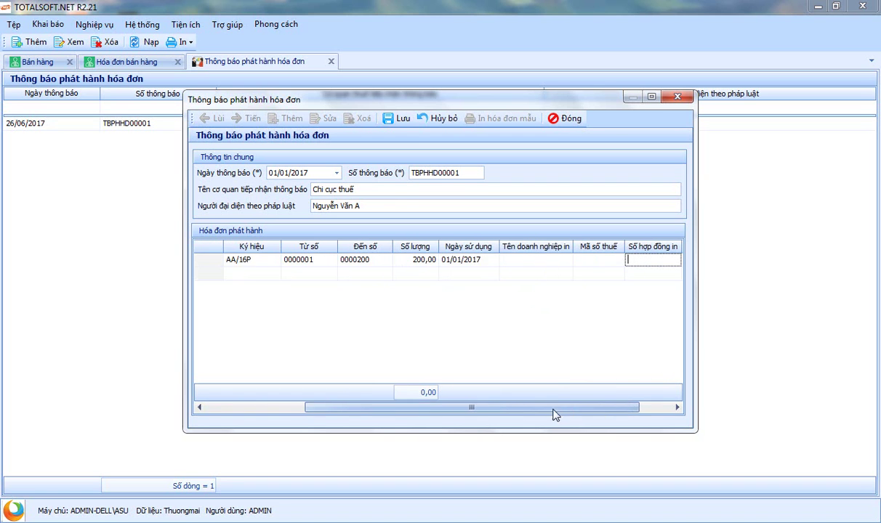
pyautogui.press('Tab')
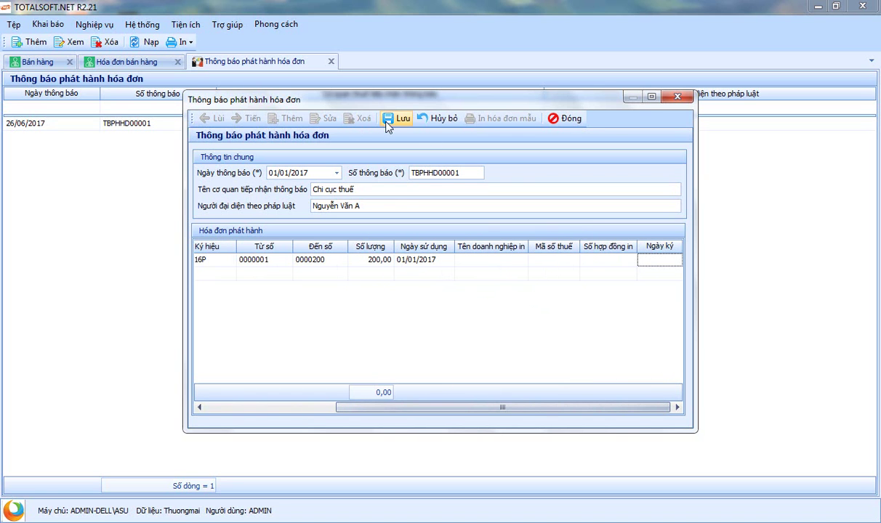
pyautogui.click(398, 118)
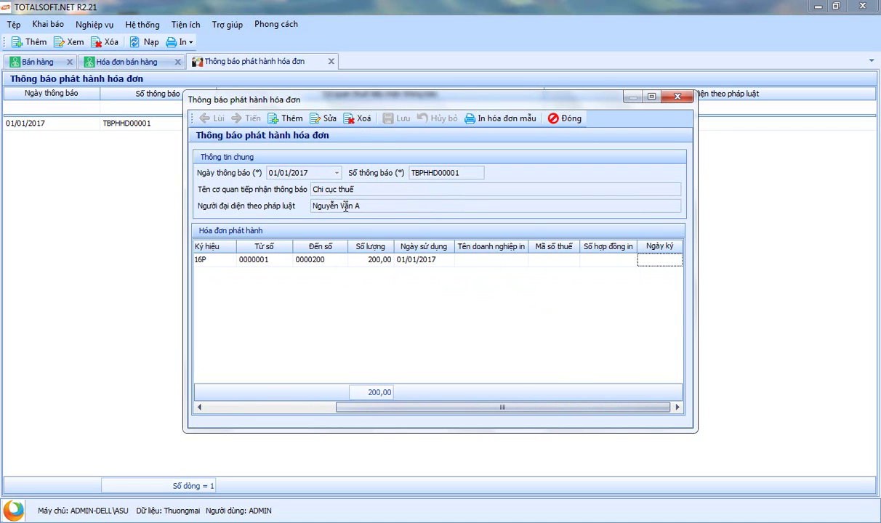
pyautogui.click(561, 118)
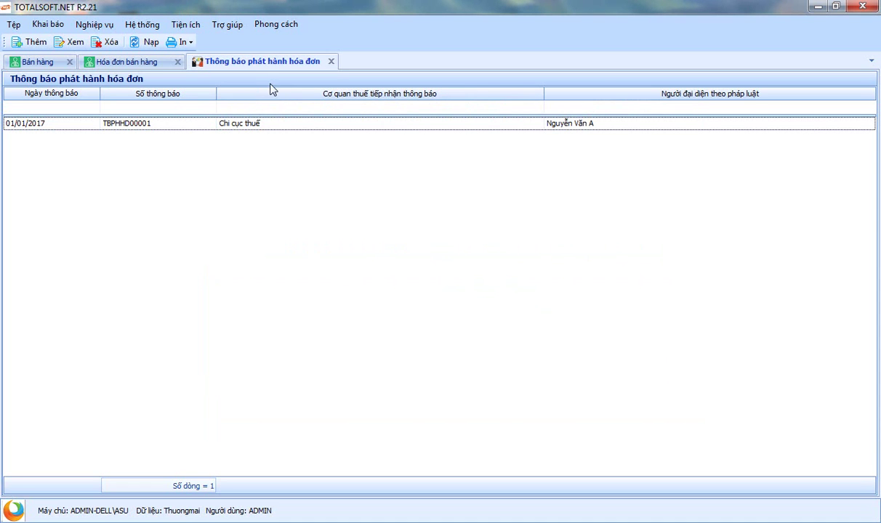
# Start a new sales invoice with Hóa đơn GTGT, template GTKT3/001 and number 0000001
pyautogui.click(133, 65)
pyautogui.rightClick(172, 163)
pyautogui.click(175, 166)
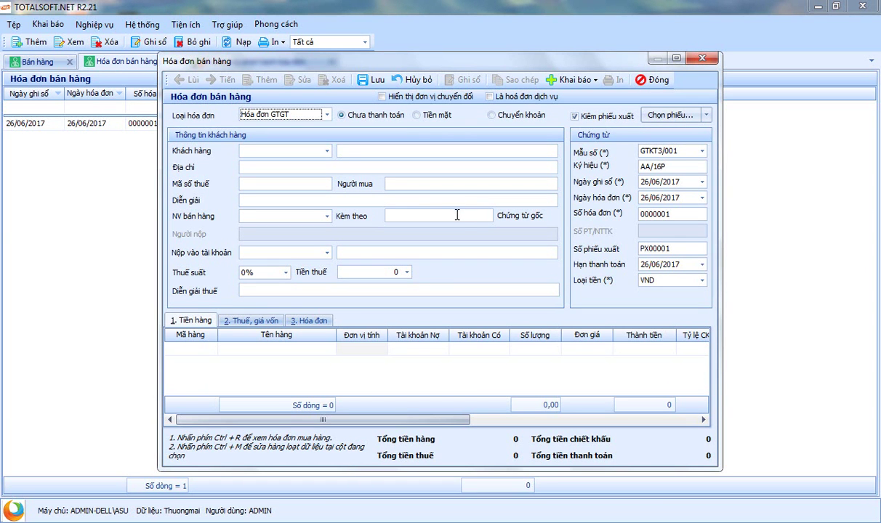
pyautogui.moveTo(429, 62); pyautogui.dragTo(451, 80)
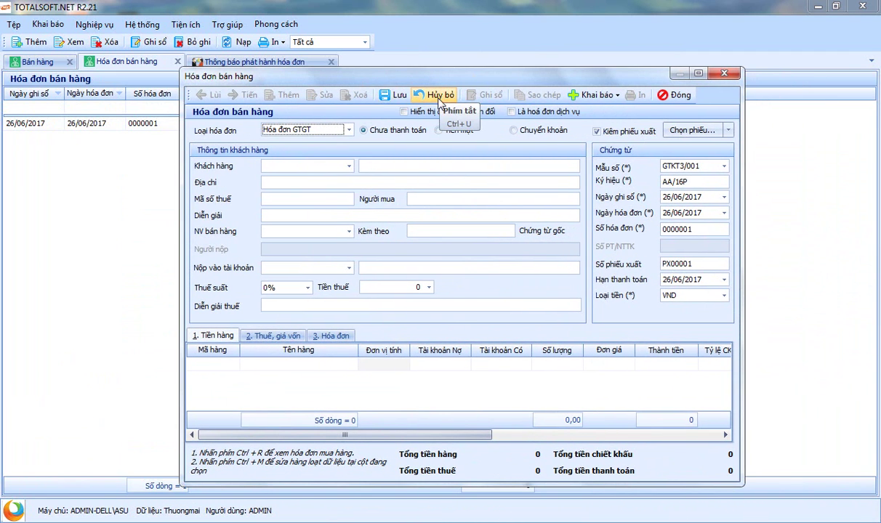
pyautogui.click(349, 129)
pyautogui.click(349, 129)
pyautogui.click(377, 133)
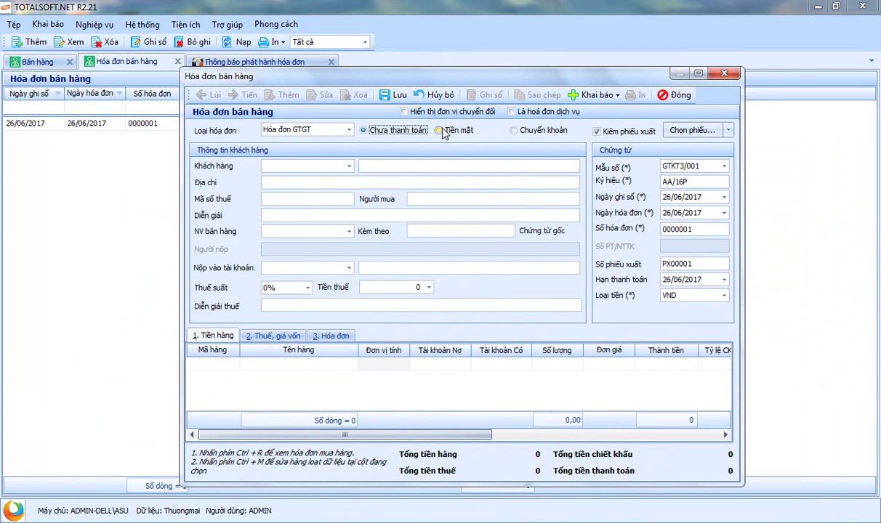
pyautogui.click(674, 181)
pyautogui.click(711, 169)
pyautogui.click(640, 193)
pyautogui.click(665, 230)
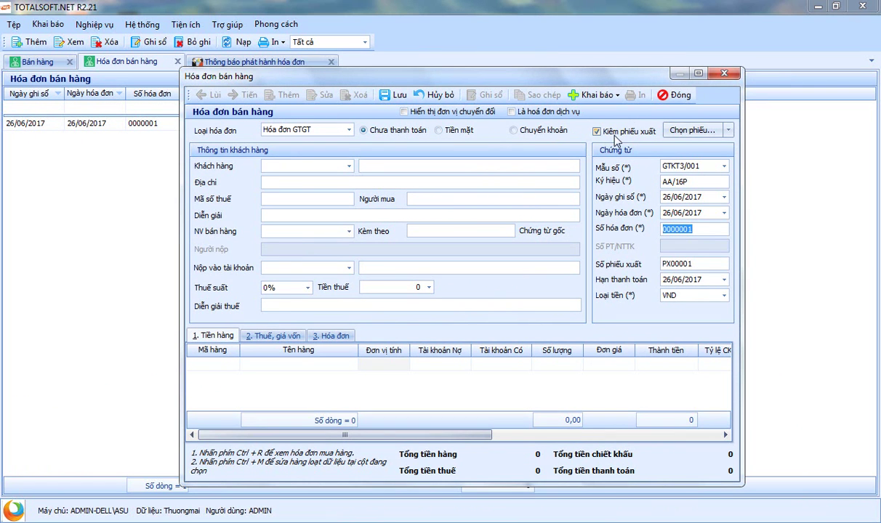
# Untick Kiêm phiếu xuất and show the Chọn phiếu source-document menu
pyautogui.click(597, 133)
pyautogui.click(597, 133)
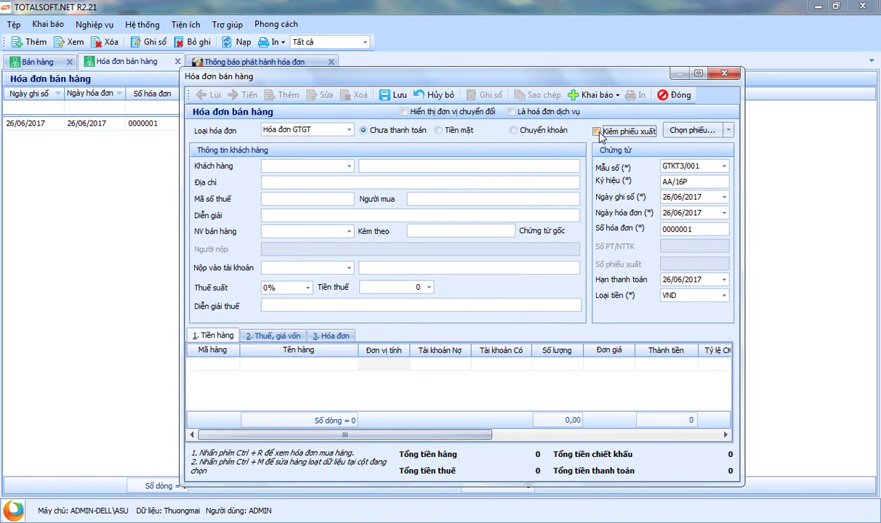
pyautogui.click(597, 132)
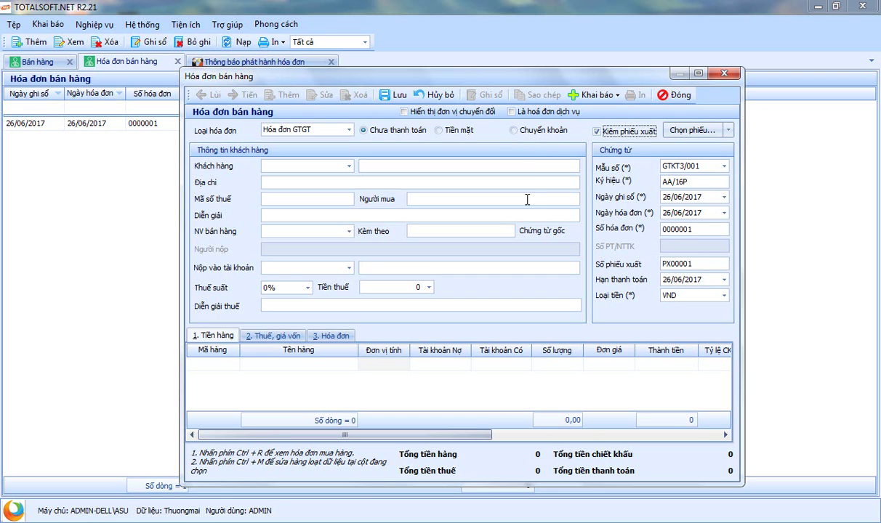
pyautogui.click(598, 131)
pyautogui.click(728, 130)
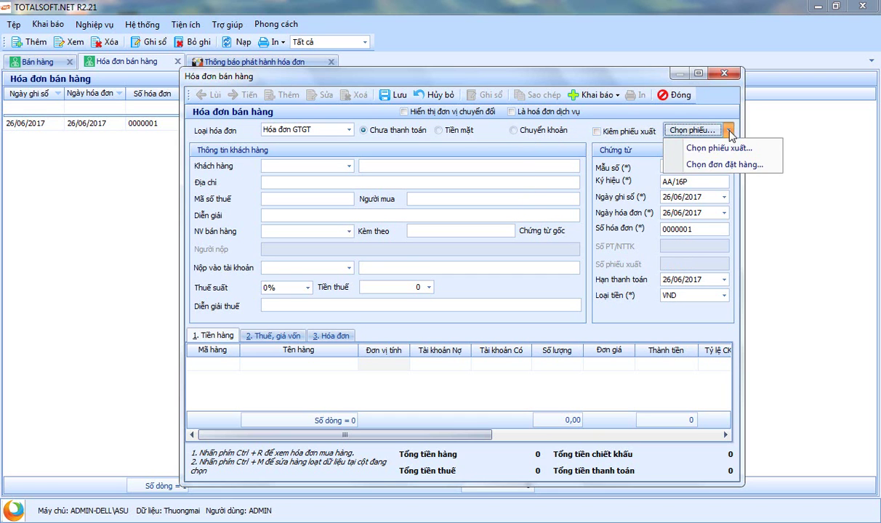
# Keep the invoice combined with a dispatch note without picking an existing one
pyautogui.click(688, 154)
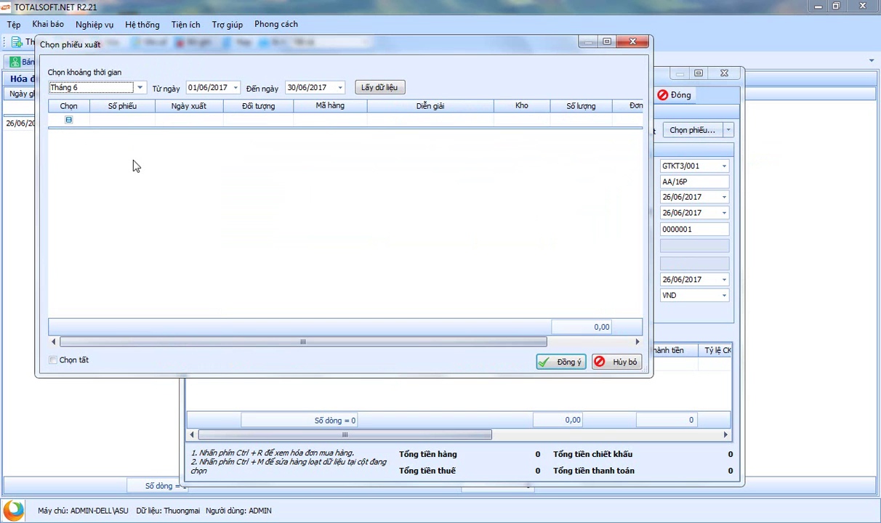
pyautogui.click(617, 362)
pyautogui.click(630, 131)
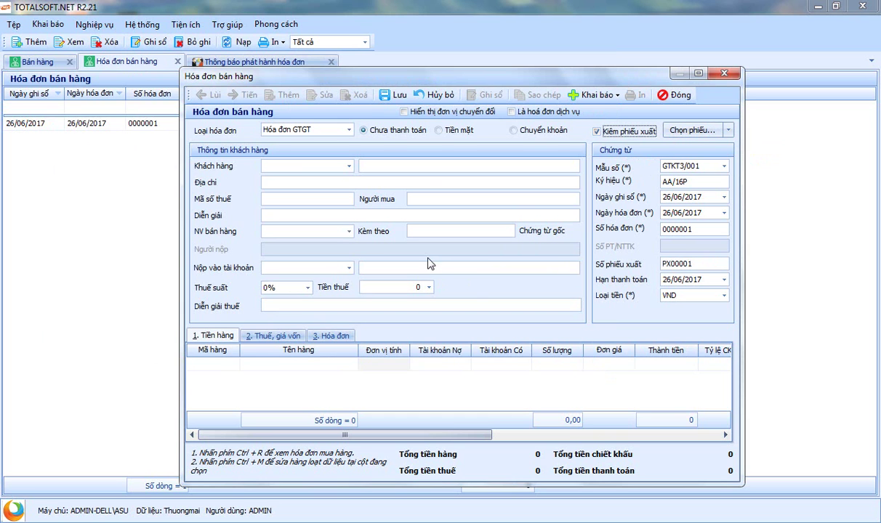
# Bill customer ĐT00001 at a 10% tax rate and start the first product line
pyautogui.click(349, 169)
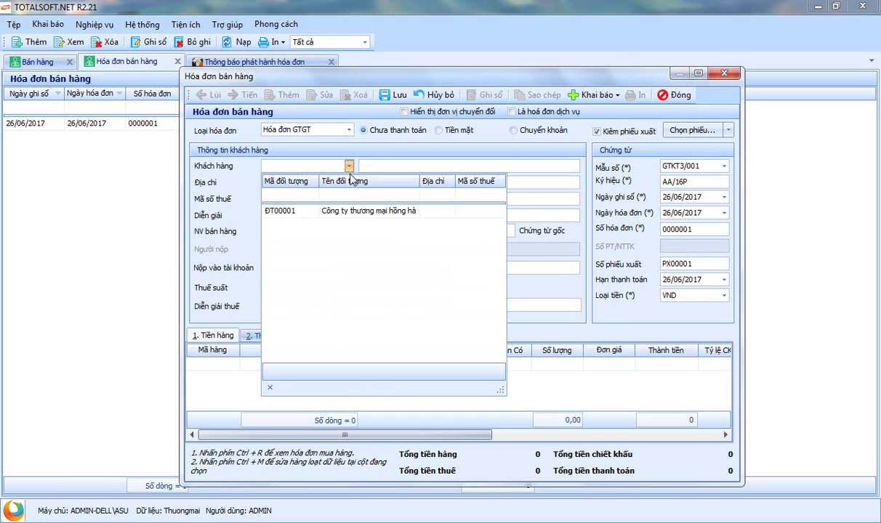
pyautogui.click(343, 212)
pyautogui.press('Tab')
pyautogui.press('Tab')
pyautogui.press('Tab')
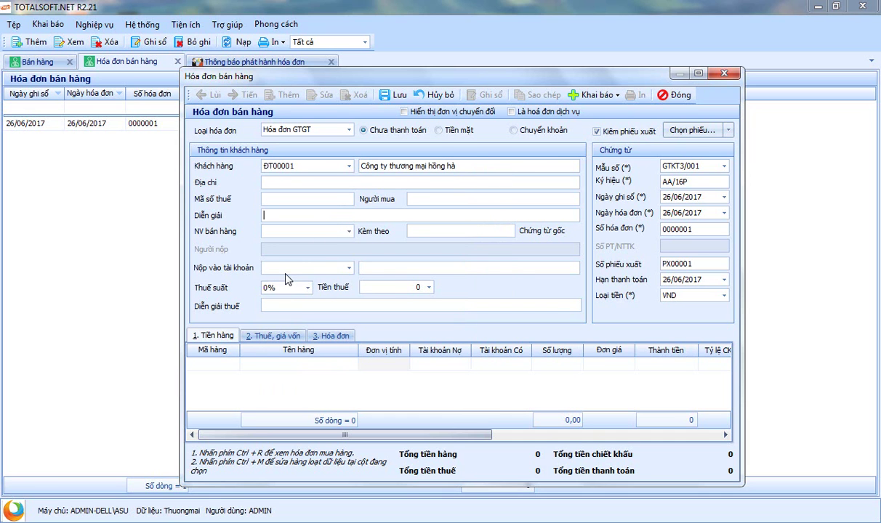
pyautogui.click(285, 292)
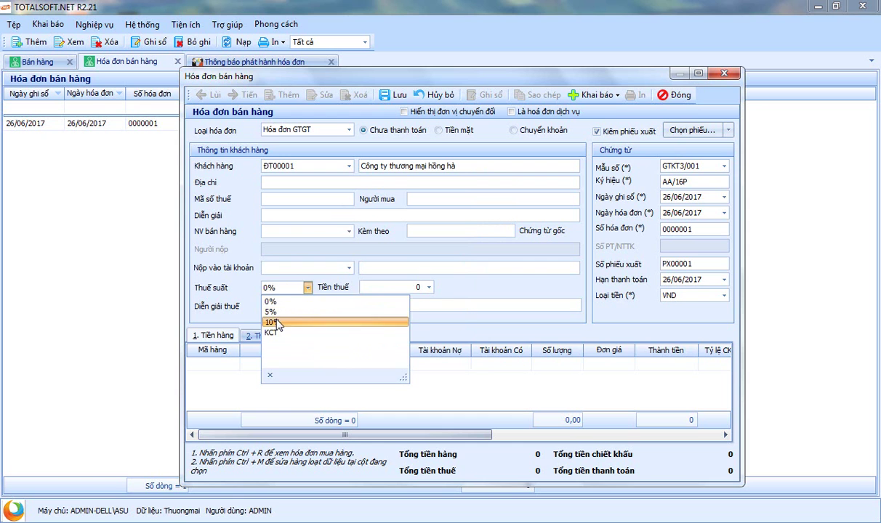
pyautogui.click(276, 326)
pyautogui.press('Tab')
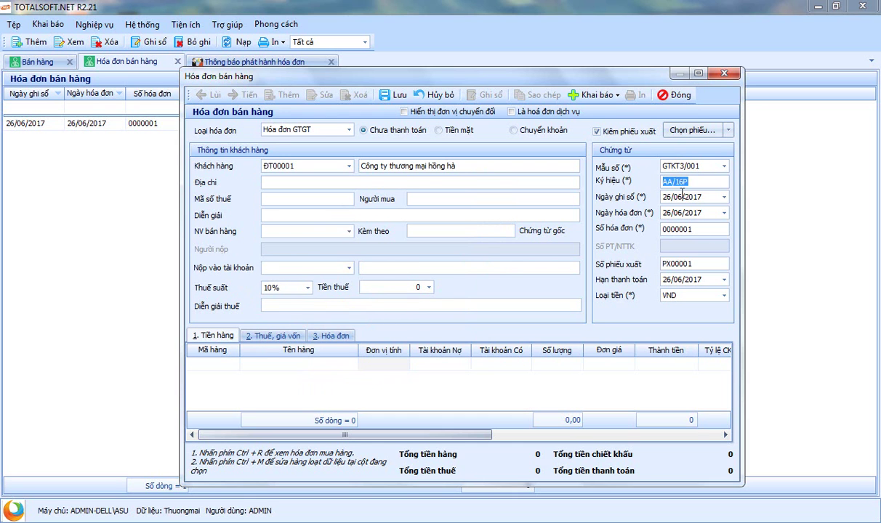
pyautogui.press('Tab')
pyautogui.press('Tab')
pyautogui.press('Tab')
pyautogui.press('Tab')
pyautogui.press('Tab')
pyautogui.press('Tab')
pyautogui.press('Tab')
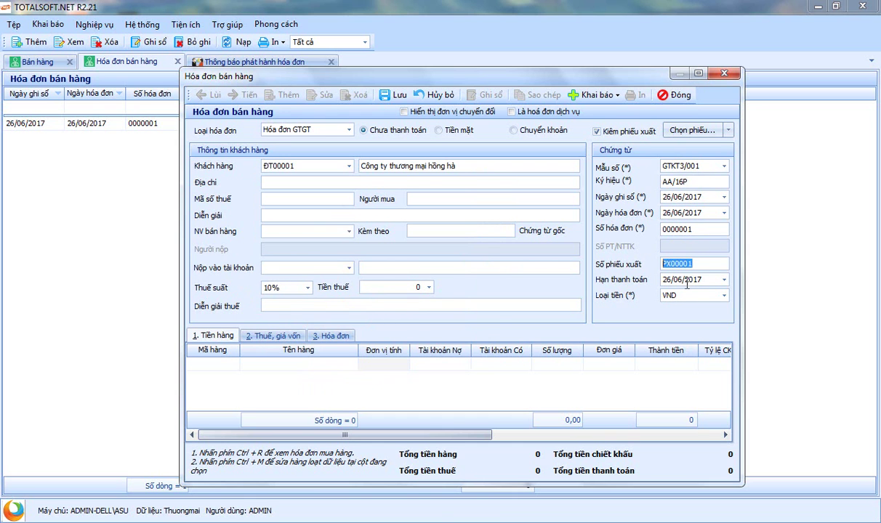
pyautogui.click(233, 364)
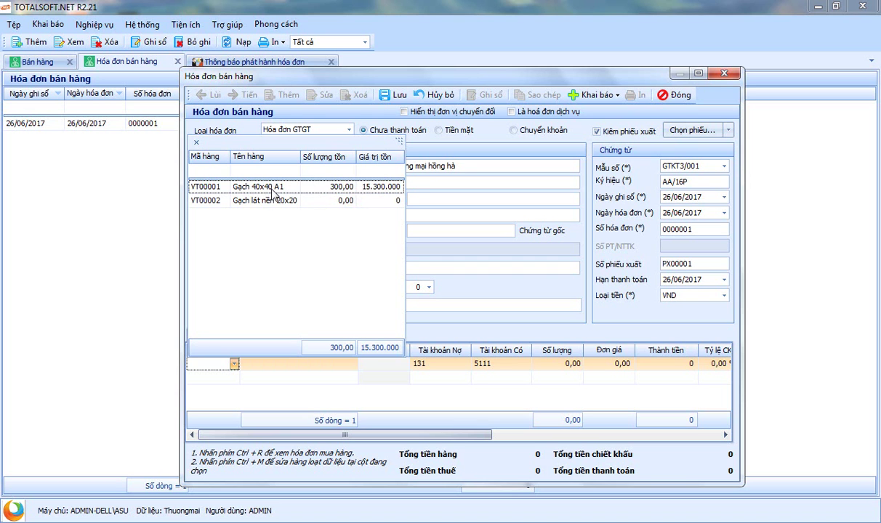
# Add product VT00001 Gạch 40x40 A1 with quantity 150 at unit price 75.000
pyautogui.click(328, 187)
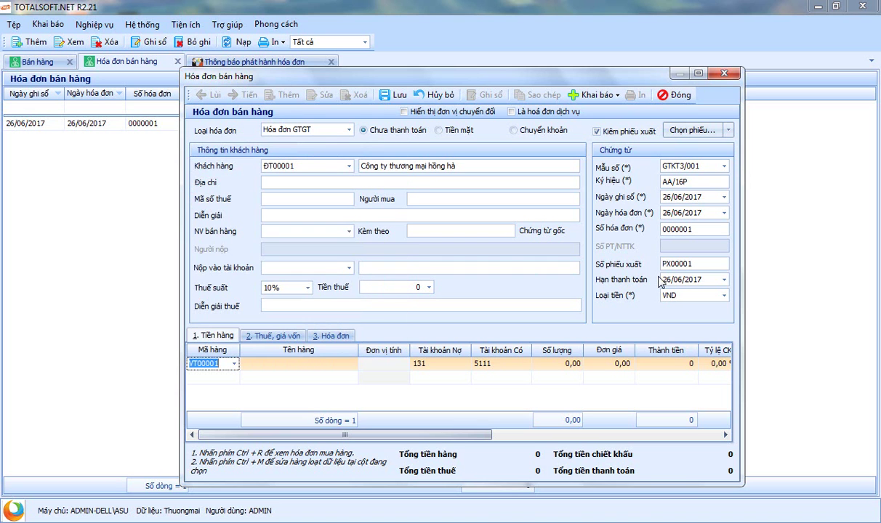
pyautogui.press('Return')
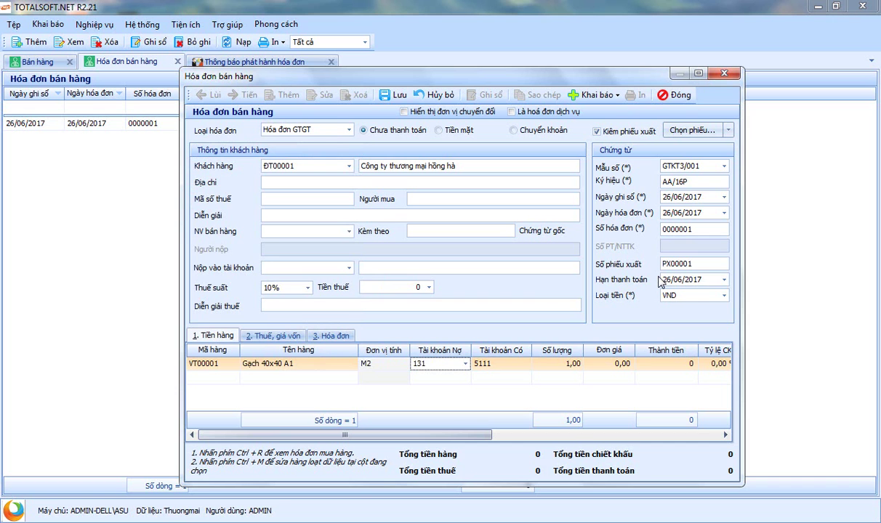
pyautogui.press('Return')
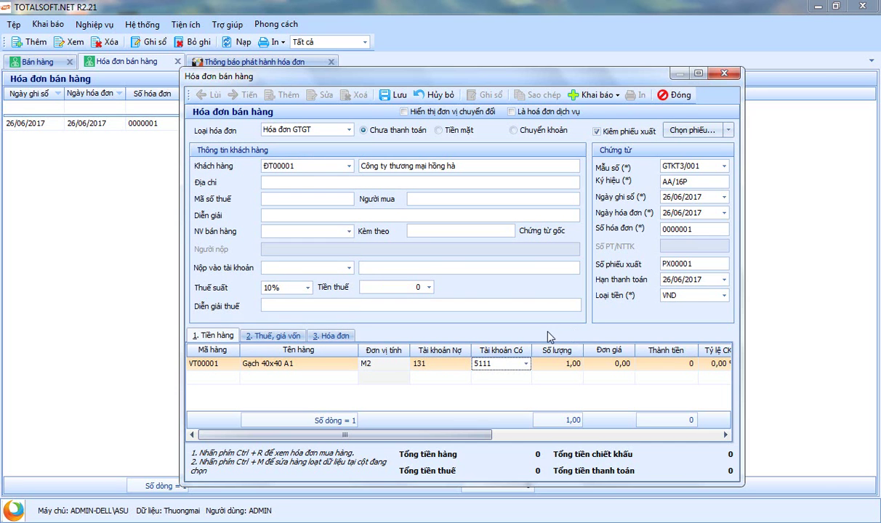
pyautogui.moveTo(352, 440); pyautogui.dragTo(407, 439)
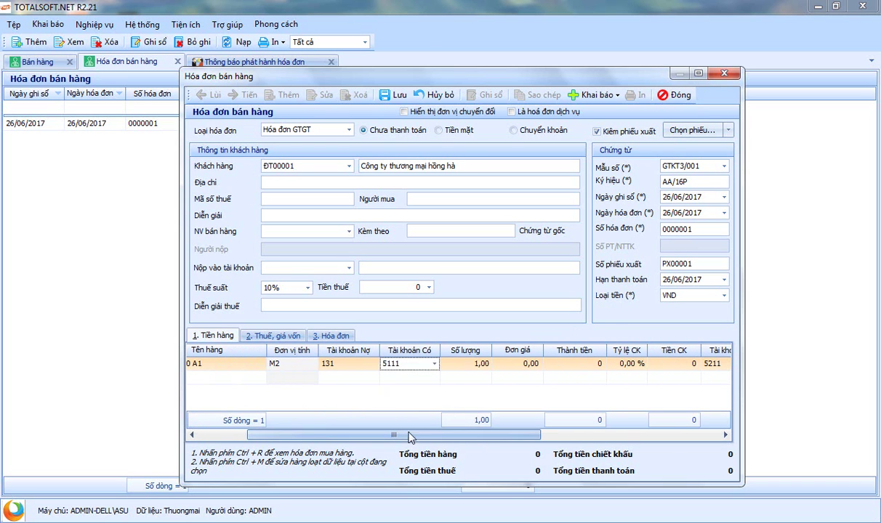
pyautogui.press('Tab')
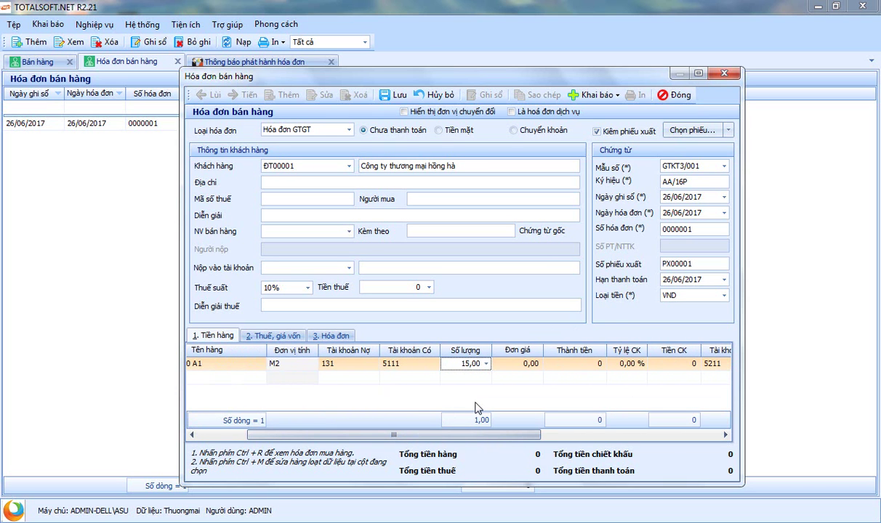
pyautogui.write('150')
pyautogui.press('Tab')
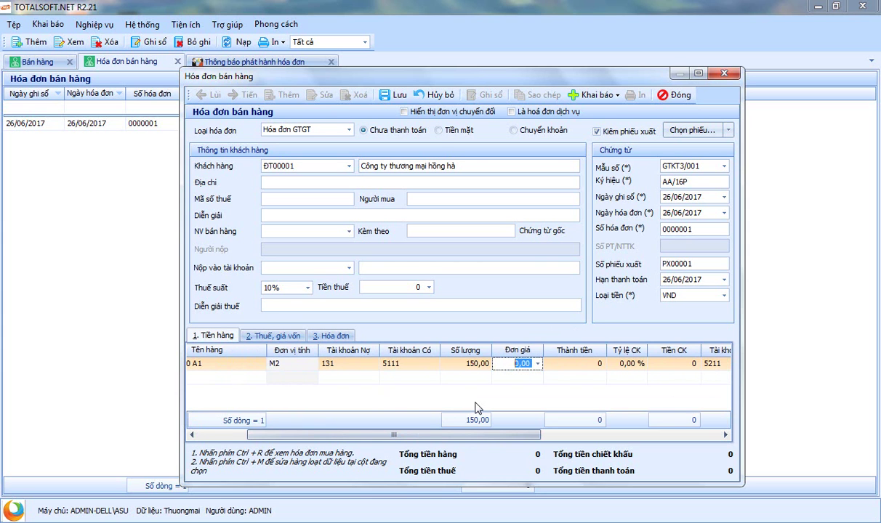
pyautogui.write('75.00')
pyautogui.press('Tab')
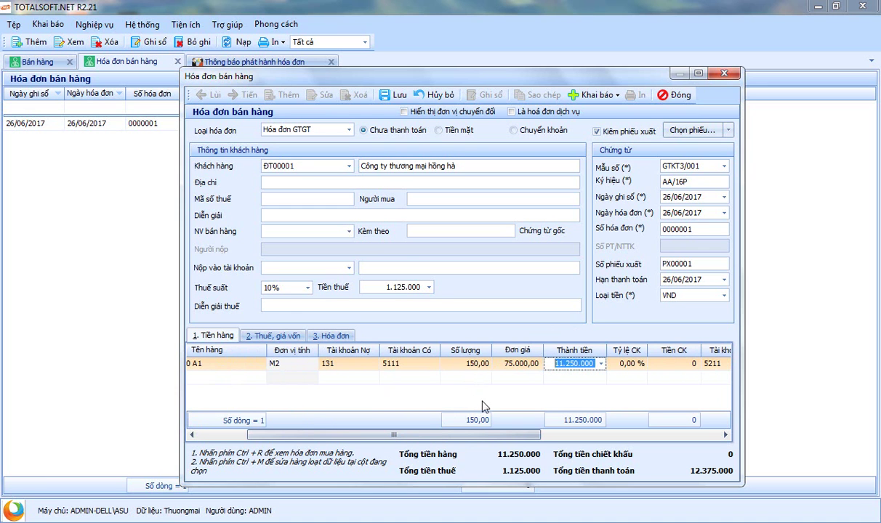
# Review the line's discount rate and discount account, leaving them unchanged
pyautogui.moveTo(433, 436); pyautogui.dragTo(553, 435)
pyautogui.click(411, 363)
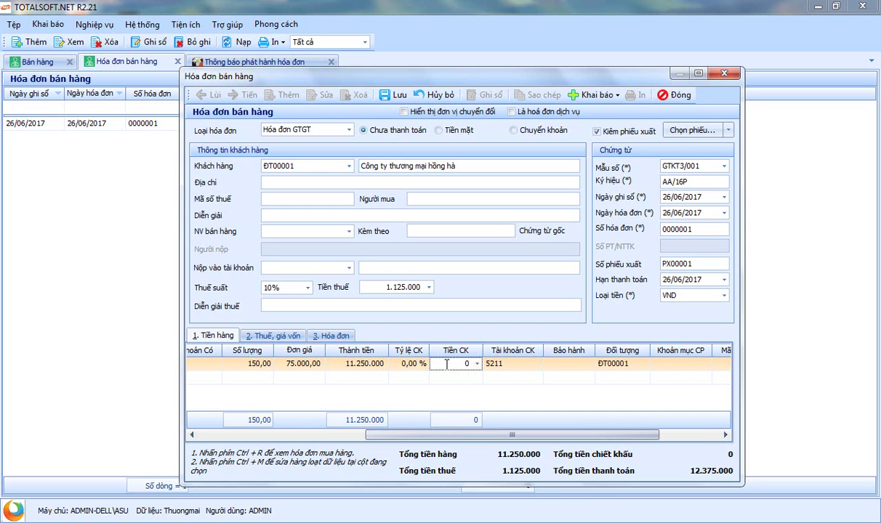
pyautogui.moveTo(398, 363); pyautogui.dragTo(440, 369)
pyautogui.hotkey('ctrl', 'a')
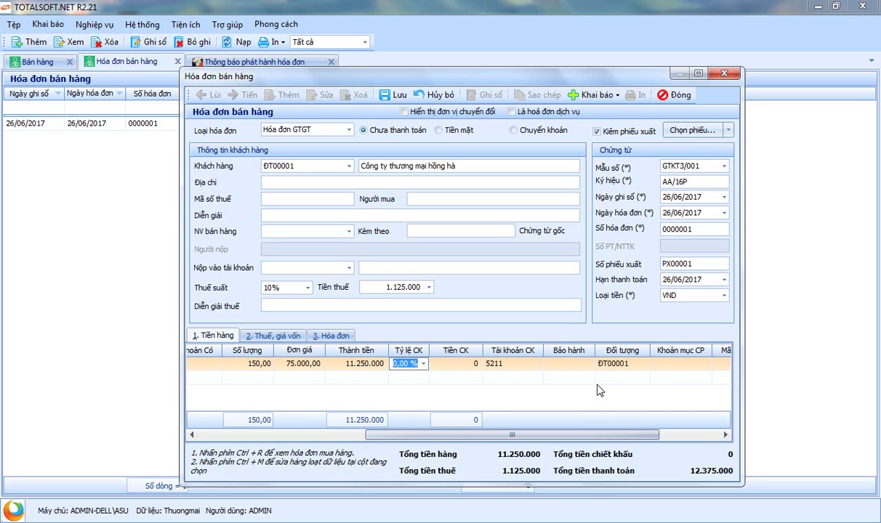
pyautogui.moveTo(506, 439); pyautogui.dragTo(557, 436)
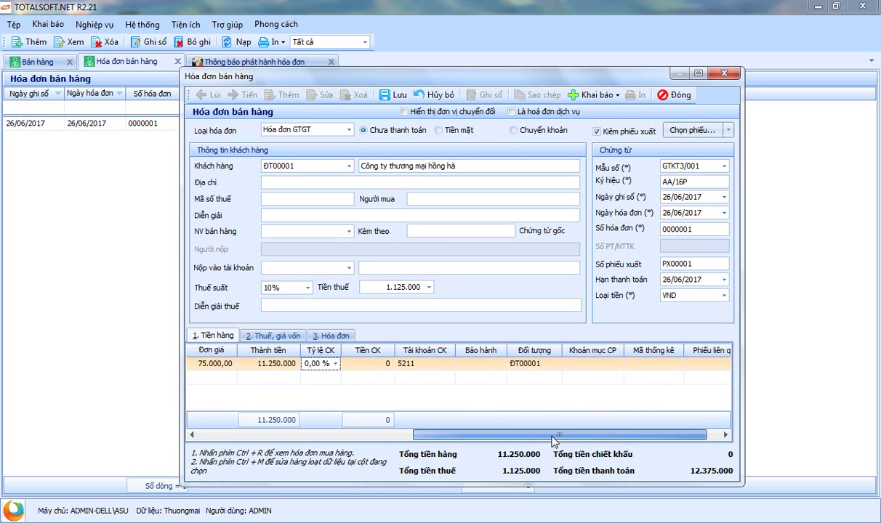
pyautogui.click(419, 370)
pyautogui.click(537, 410)
pyautogui.moveTo(545, 434); pyautogui.dragTo(334, 436)
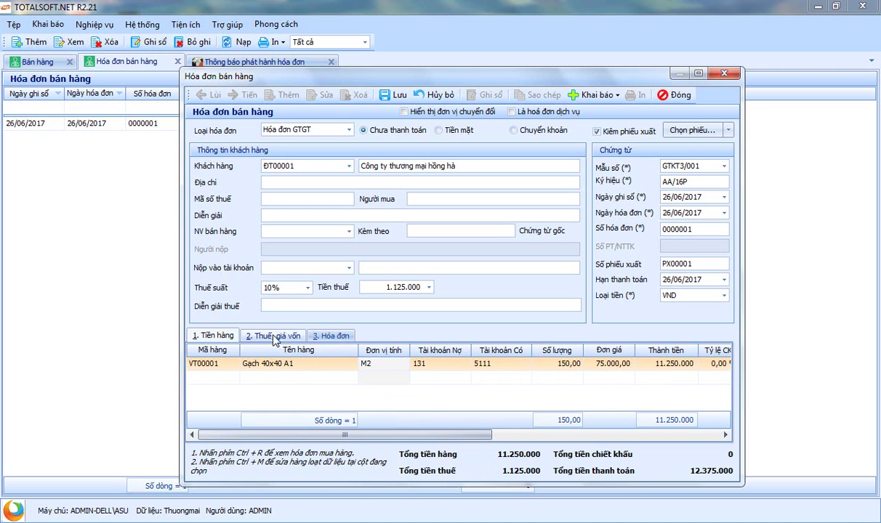
# Set warehouse K1 for the Gạch 40x40 A1 line in the tax and cost details
pyautogui.click(275, 337)
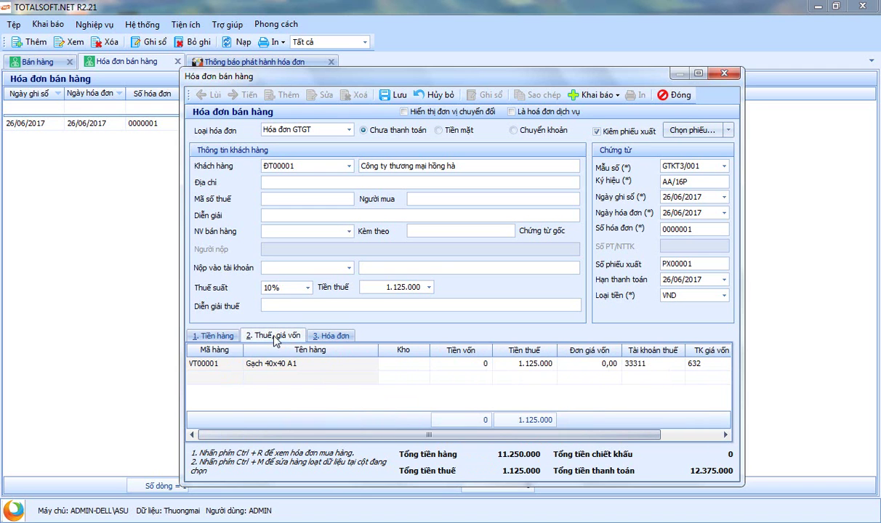
pyautogui.click(302, 367)
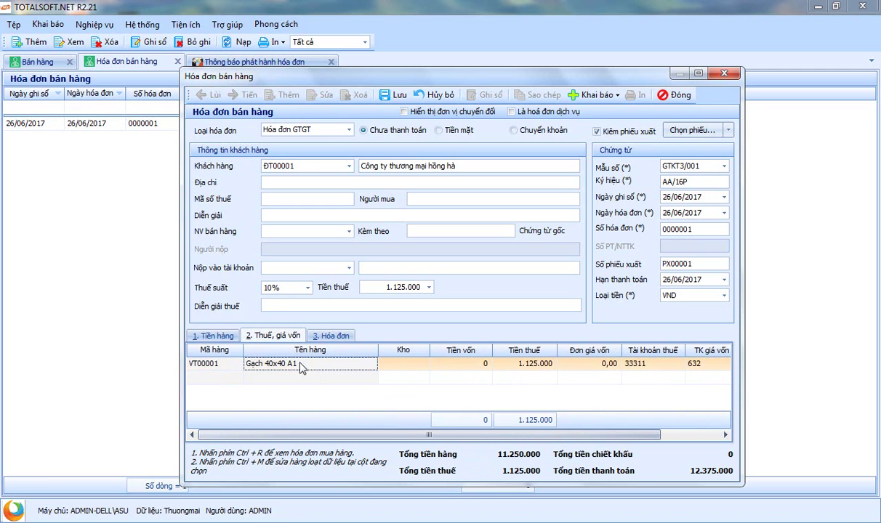
pyautogui.click(419, 365)
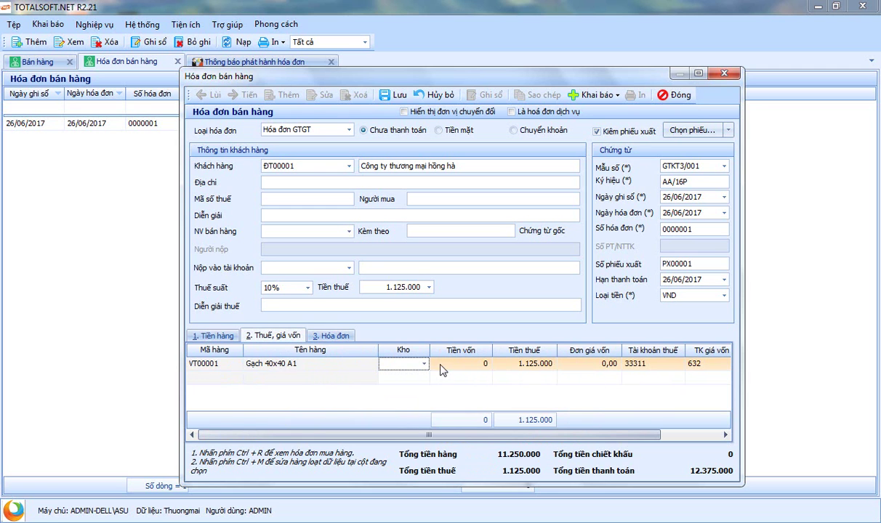
pyautogui.click(421, 365)
pyautogui.click(409, 393)
pyautogui.press('Return')
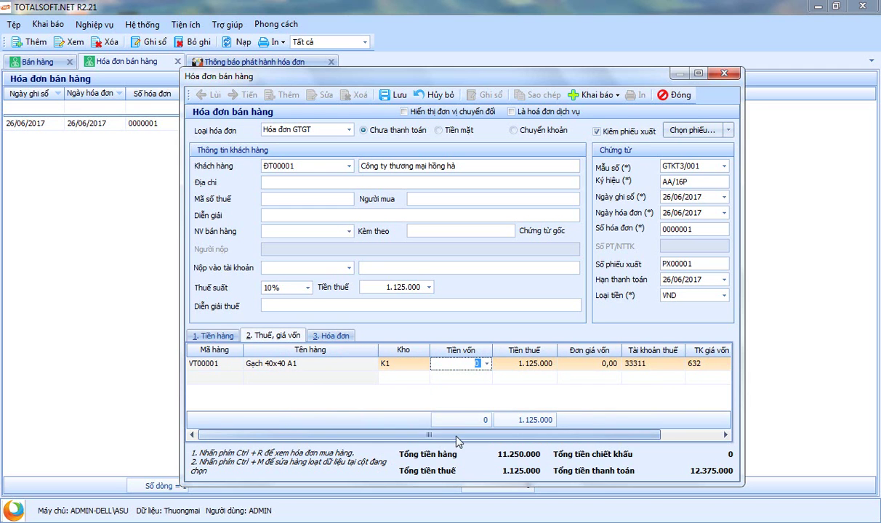
pyautogui.moveTo(429, 436); pyautogui.dragTo(491, 436)
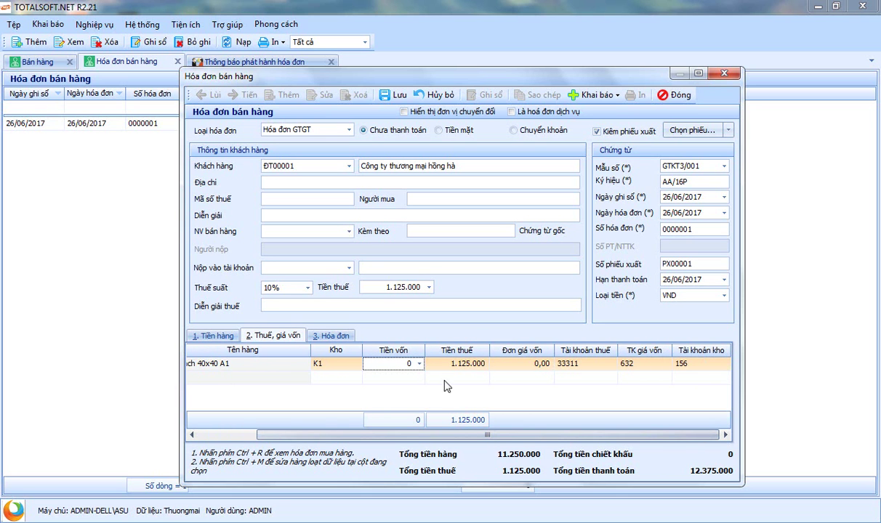
# Check the cost, inventory account 156 and invoice printing details, then return to the goods line
pyautogui.click(411, 367)
pyautogui.click(683, 363)
pyautogui.press('Escape')
pyautogui.click(331, 336)
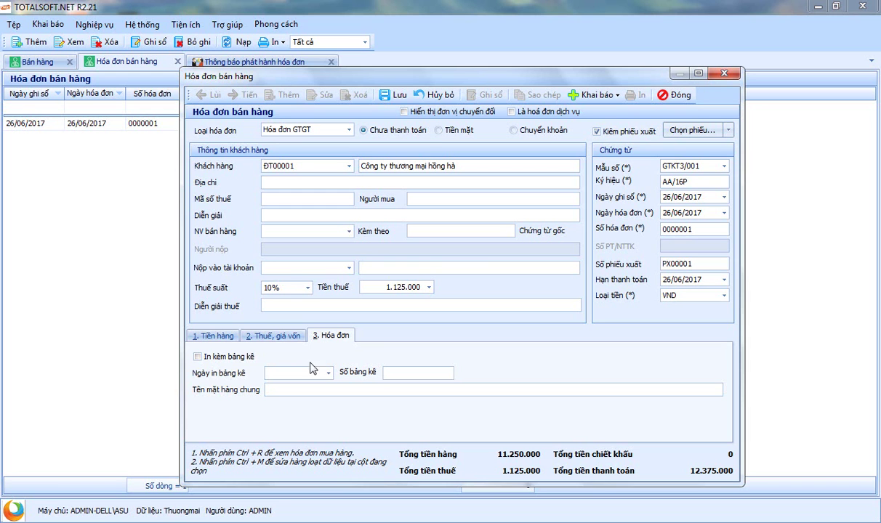
pyautogui.click(217, 339)
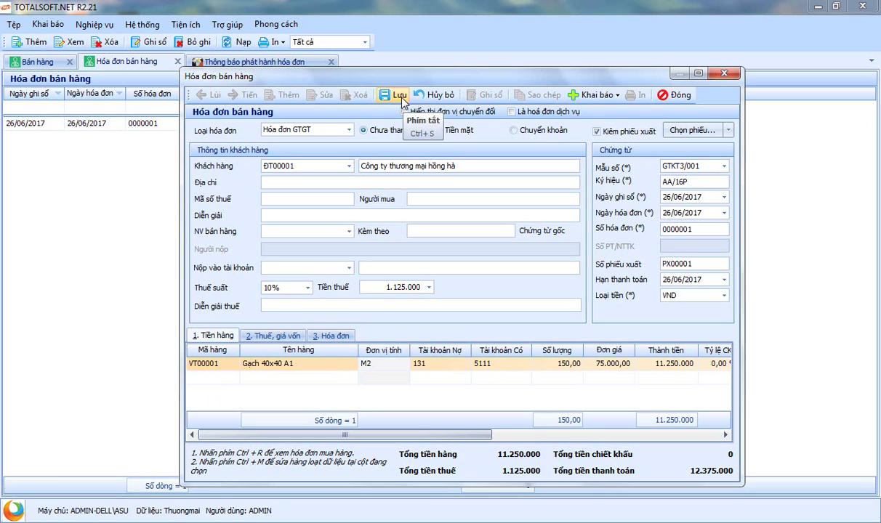
pyautogui.click(729, 130)
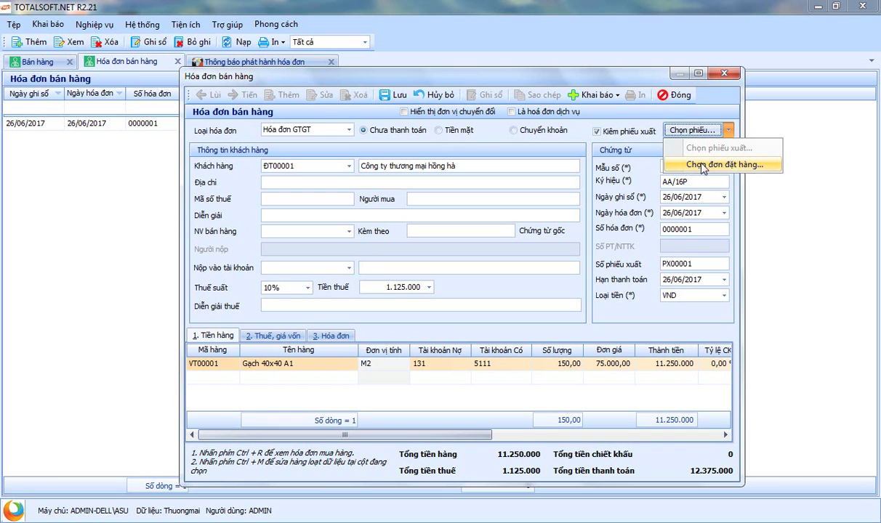
pyautogui.click(497, 138)
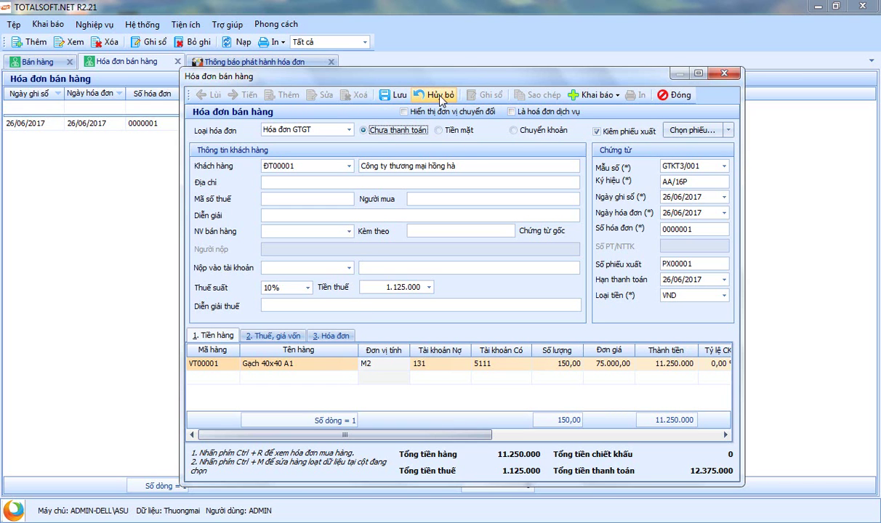
# Save invoice 0000001 and preview it on the 'Hóa đơn giá trị gia tăng (Mẫu tự in)' template
pyautogui.click(395, 96)
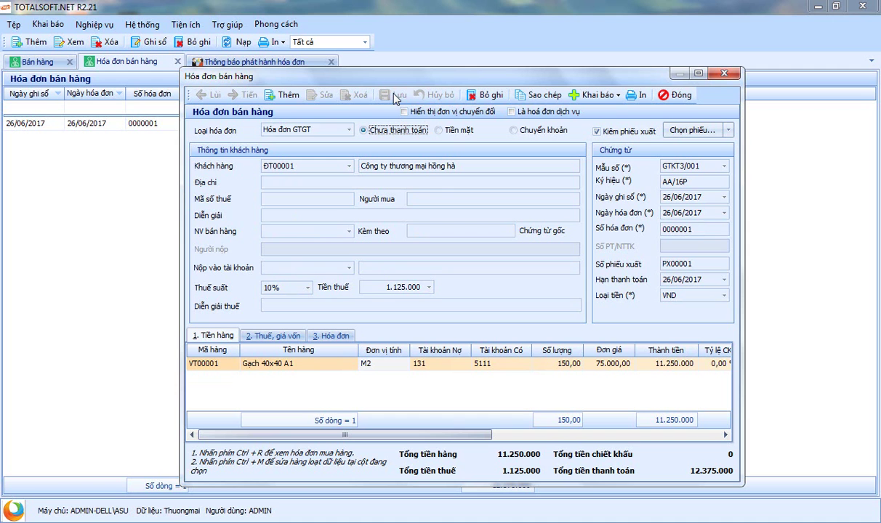
pyautogui.click(638, 95)
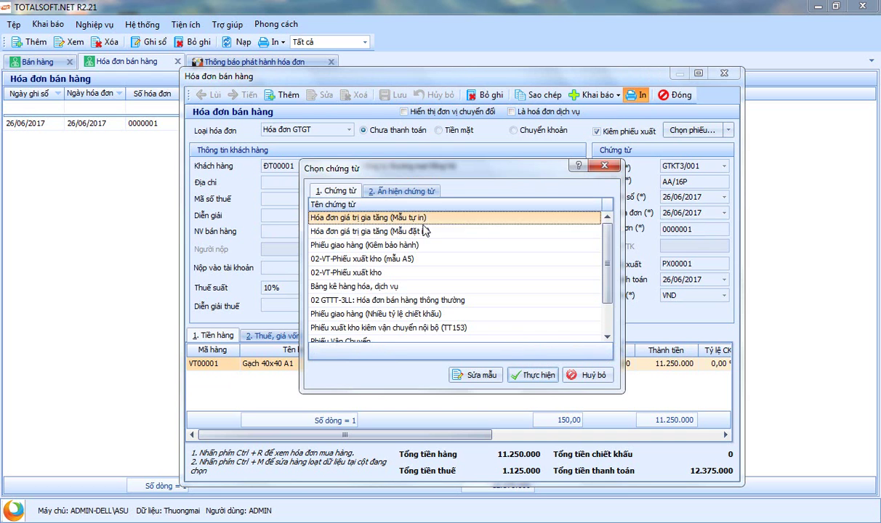
pyautogui.scroll(-1, 404, 305)
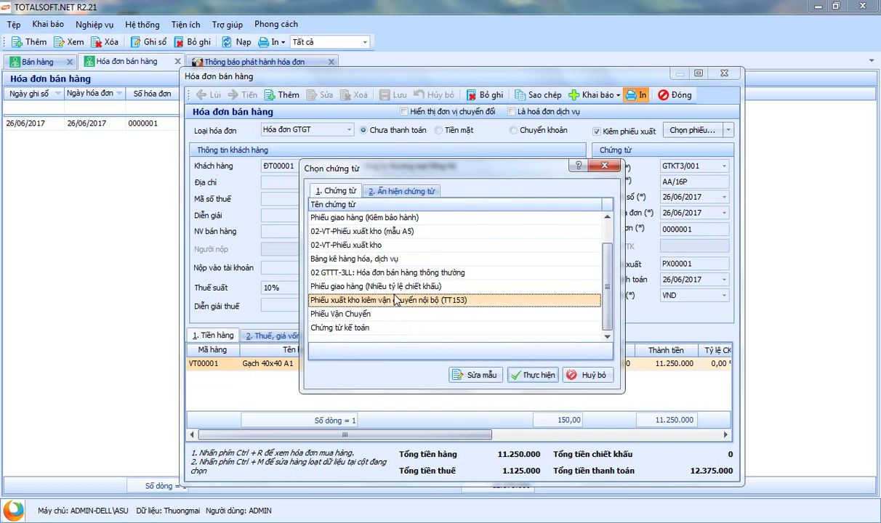
pyautogui.scroll(1, 389, 272)
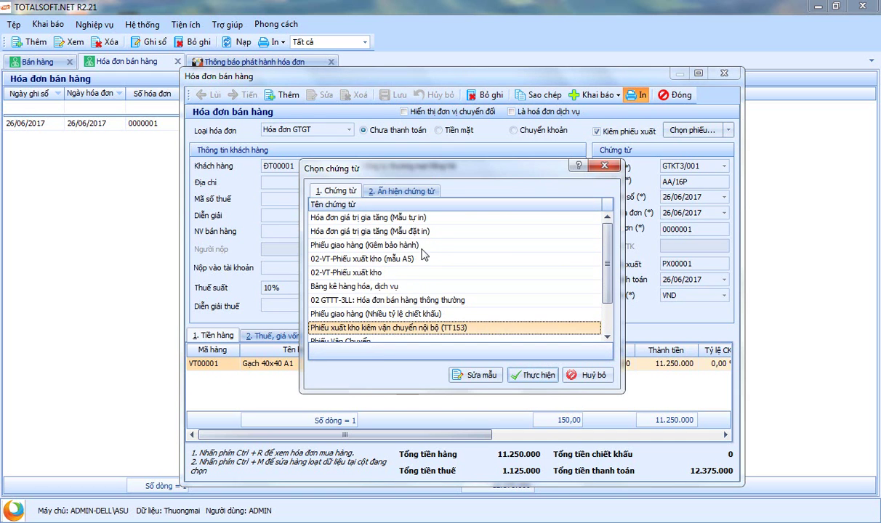
pyautogui.click(412, 220)
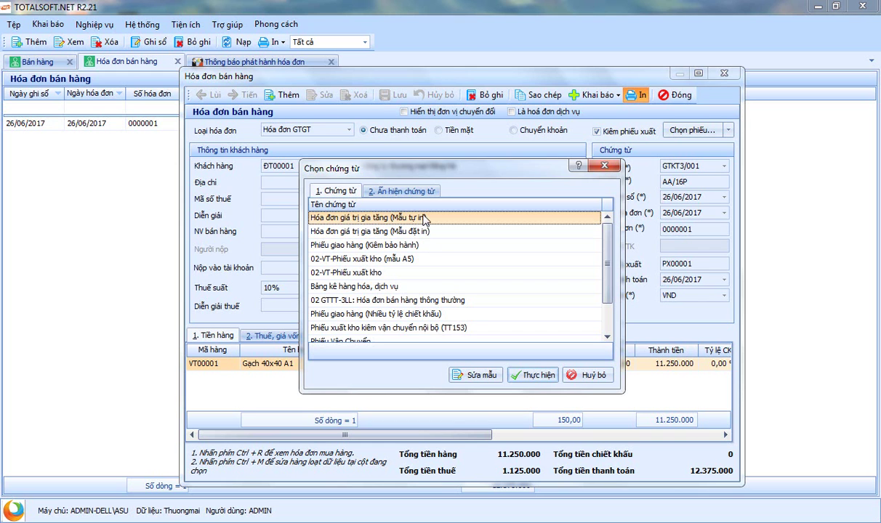
pyautogui.click(536, 375)
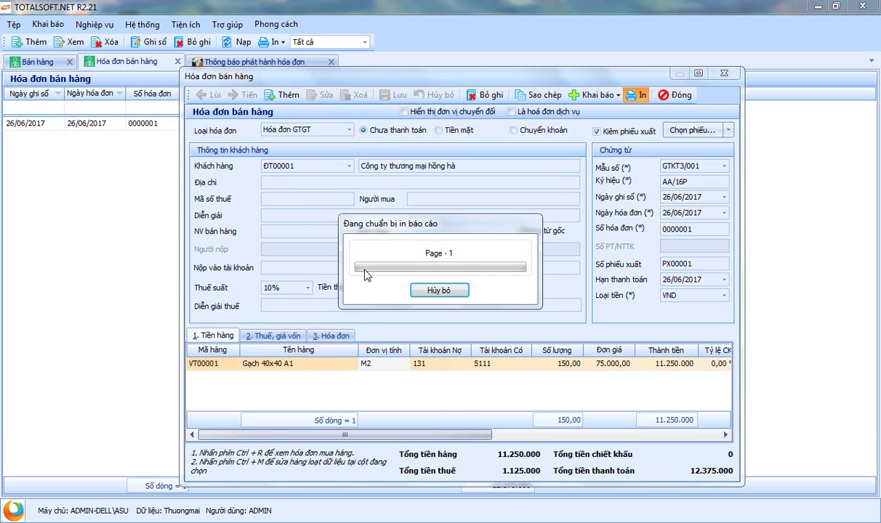
pyautogui.scroll(-5, 327, 254)
pyautogui.scroll(2, 327, 255)
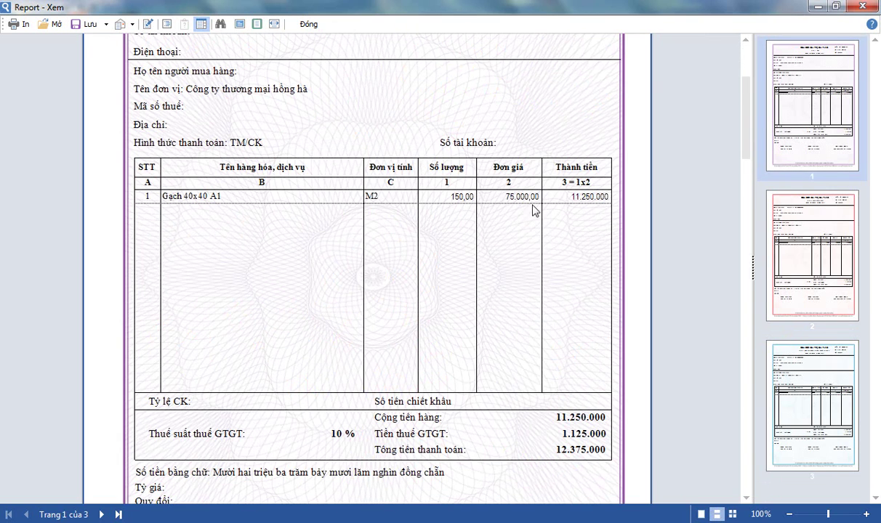
pyautogui.scroll(3, 367, 305)
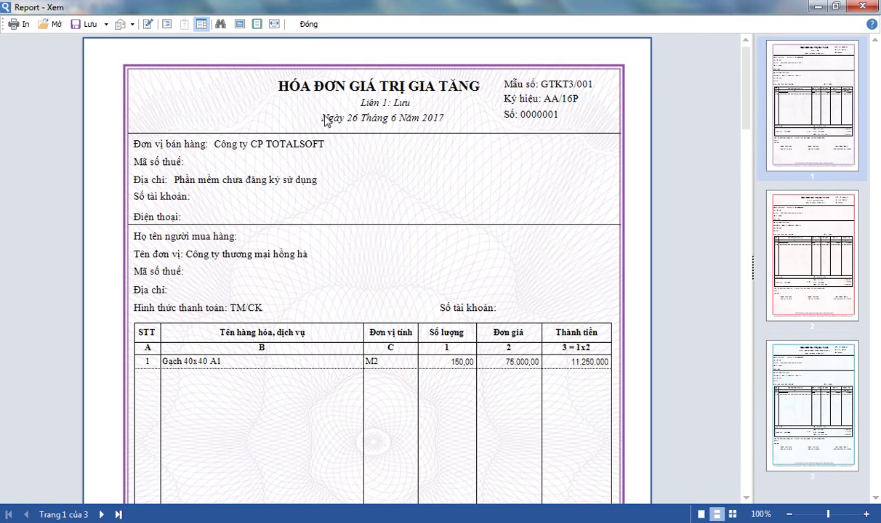
pyautogui.click(308, 24)
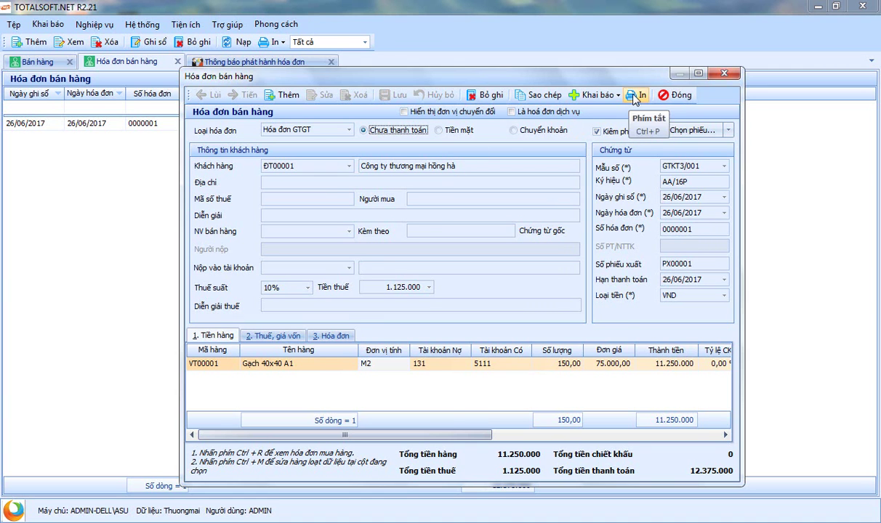
pyautogui.click(637, 94)
pyautogui.click(388, 229)
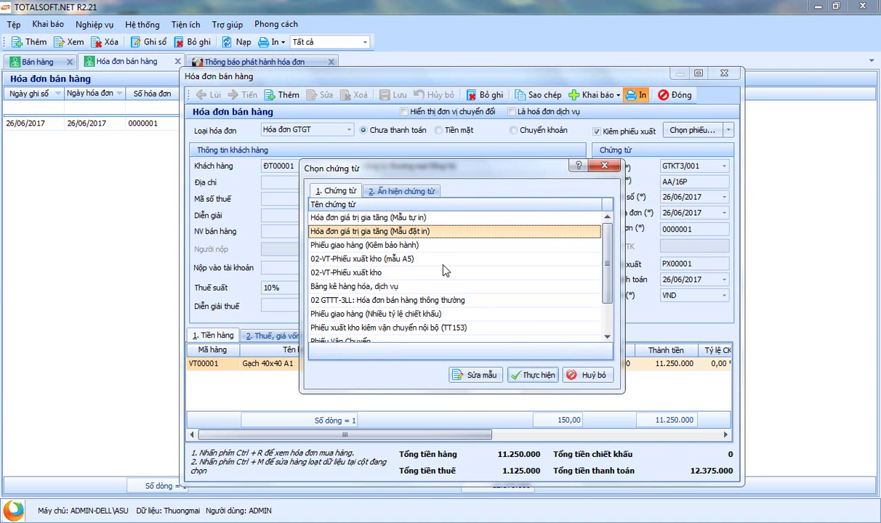
pyautogui.click(536, 375)
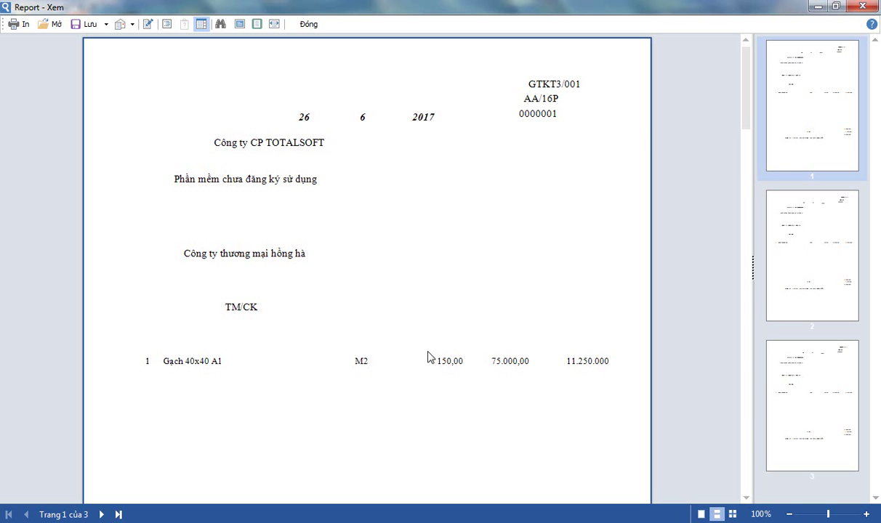
pyautogui.scroll(-3, 369, 312)
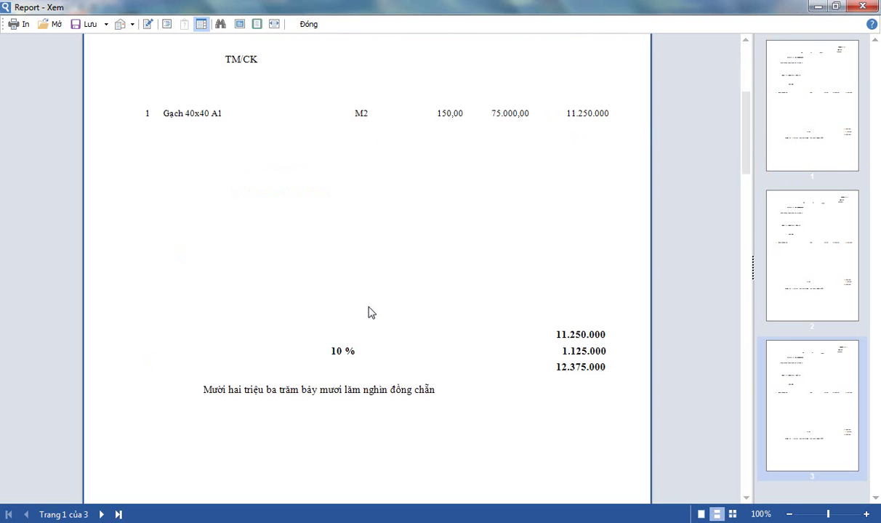
pyautogui.click(307, 26)
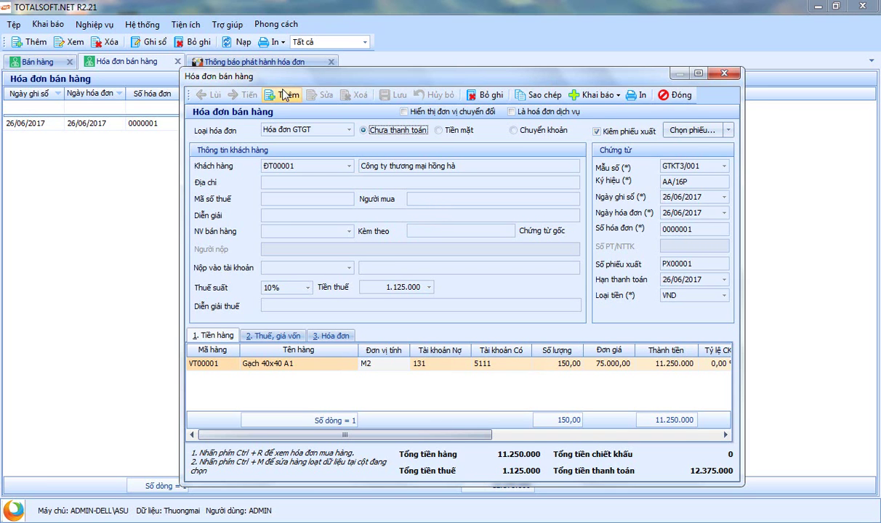
# Close the sales invoice form, the invoice issuance notice and the sales invoice list
pyautogui.moveTo(476, 72); pyautogui.dragTo(494, 73)
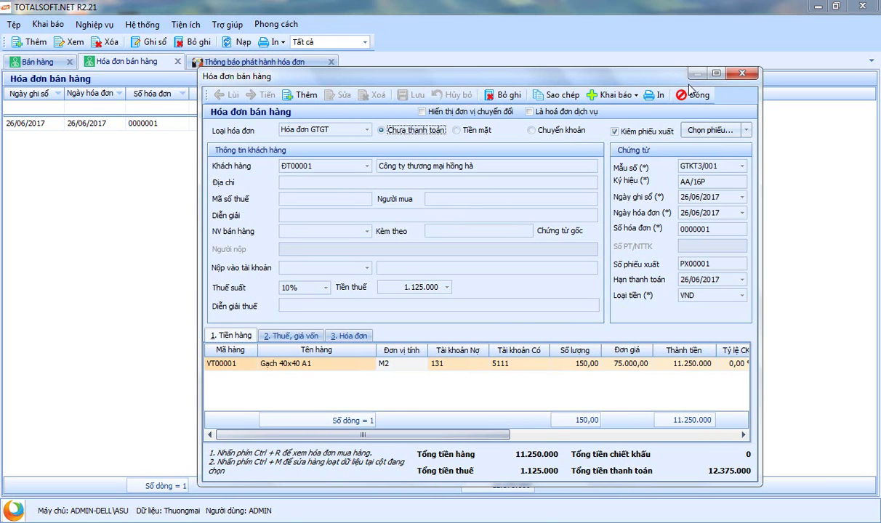
pyautogui.click(686, 95)
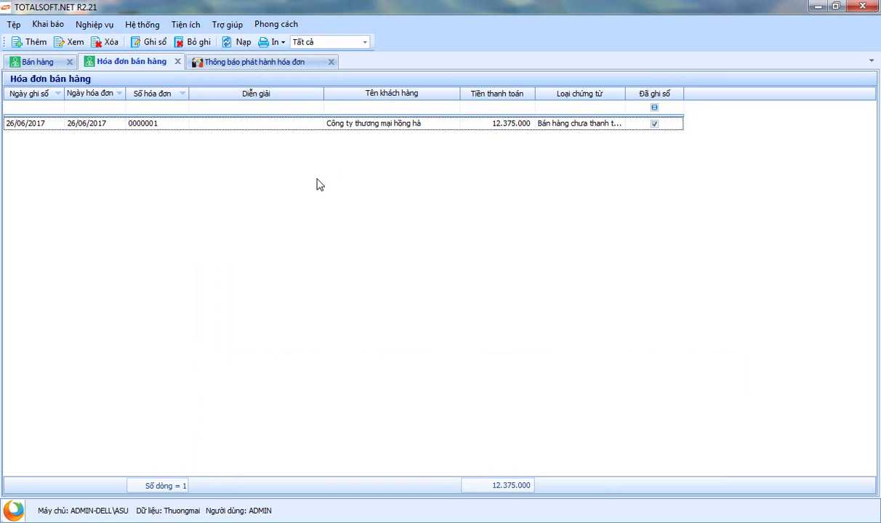
pyautogui.click(331, 63)
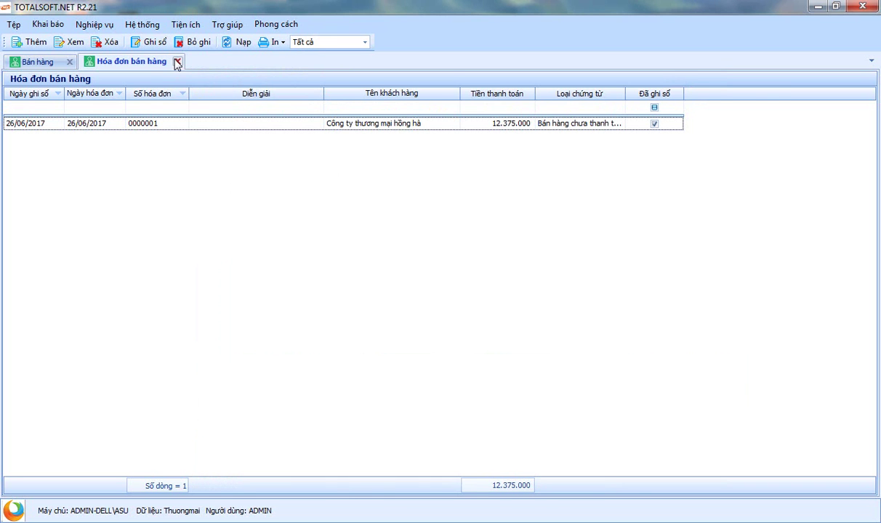
pyautogui.click(176, 61)
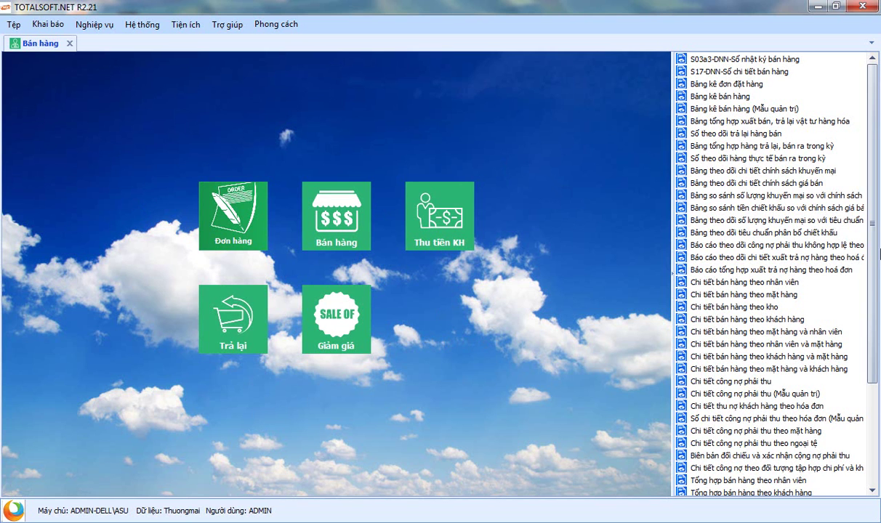
# Browse the receivables summary and sales detail reports, then close the Bán hàng module
pyautogui.moveTo(880, 252); pyautogui.dragTo(878, 383)
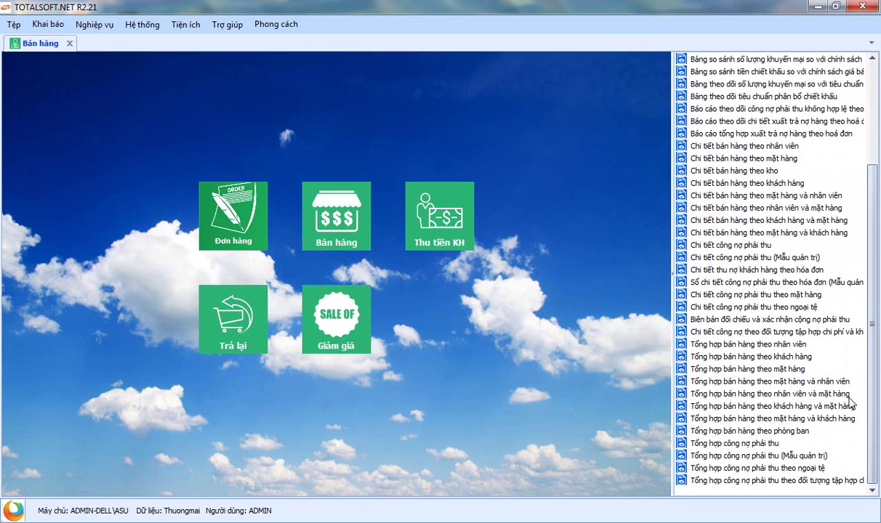
pyautogui.click(728, 444)
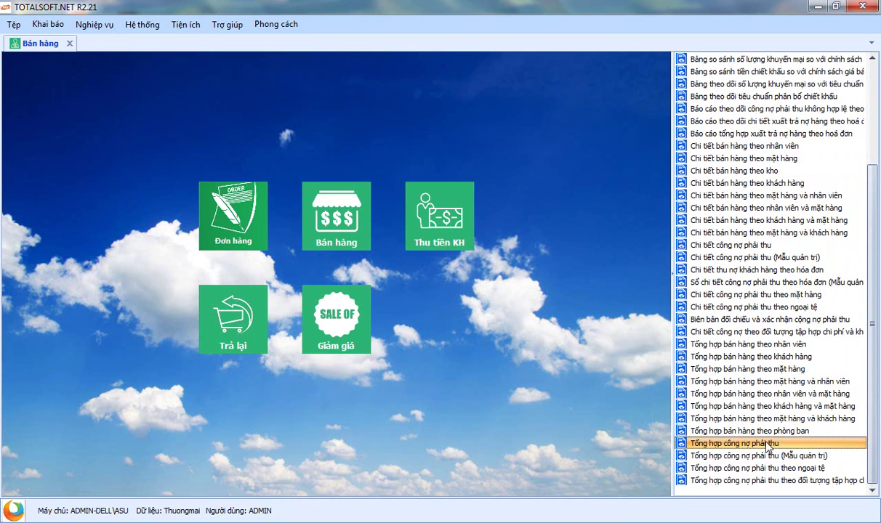
pyautogui.click(773, 457)
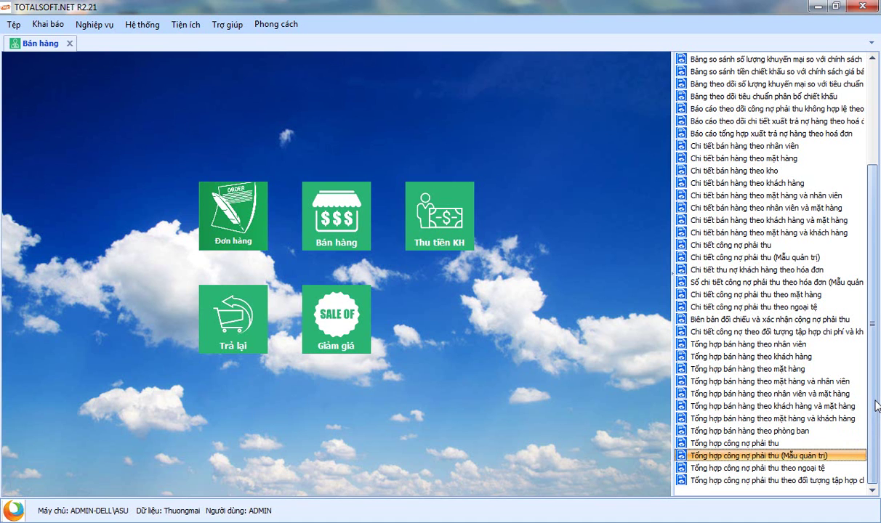
pyautogui.scroll(4, 877, 406)
pyautogui.scroll(-4, 877, 406)
pyautogui.scroll(4, 878, 320)
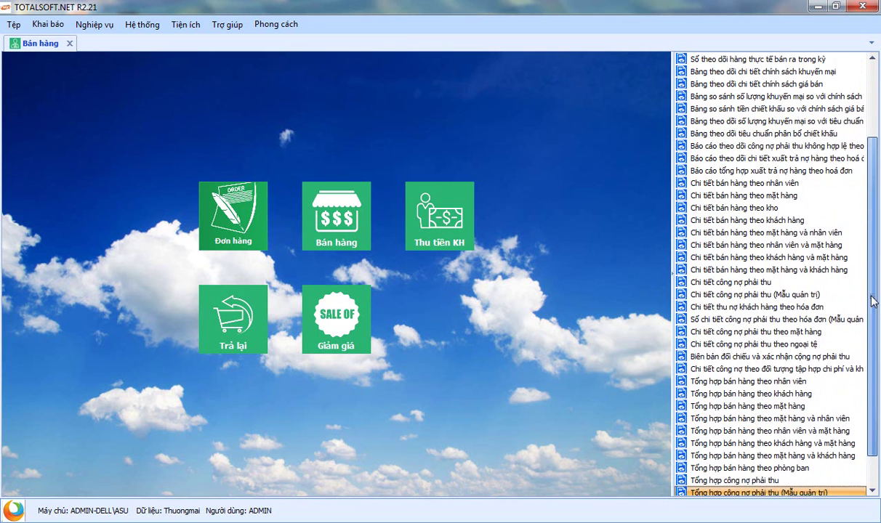
pyautogui.scroll(-4, 878, 203)
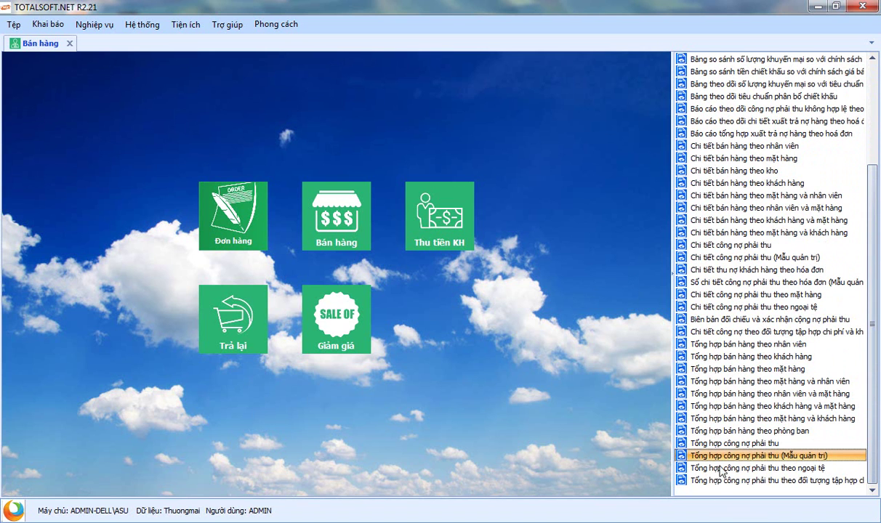
pyautogui.scroll(4, 878, 350)
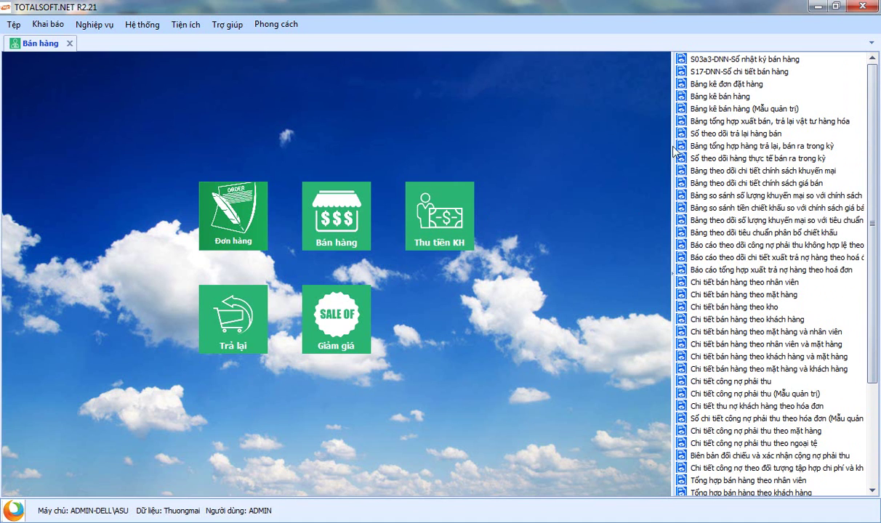
pyautogui.click(747, 301)
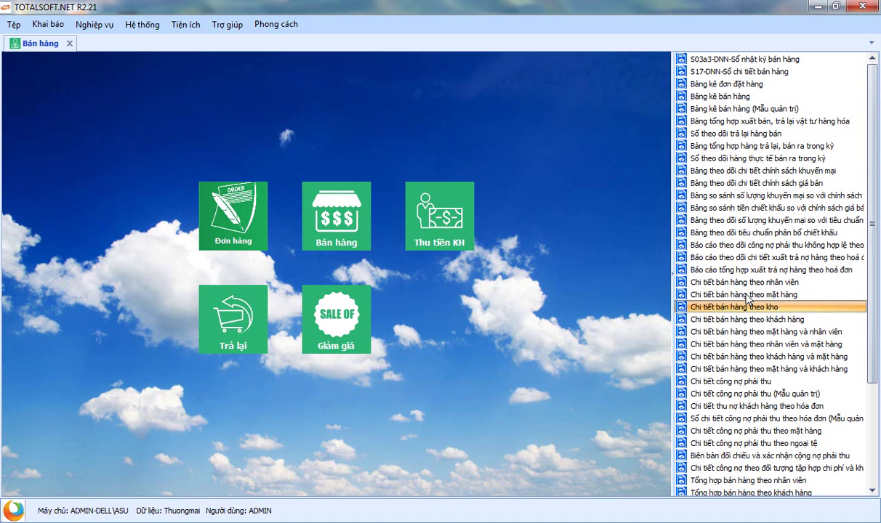
pyautogui.click(746, 295)
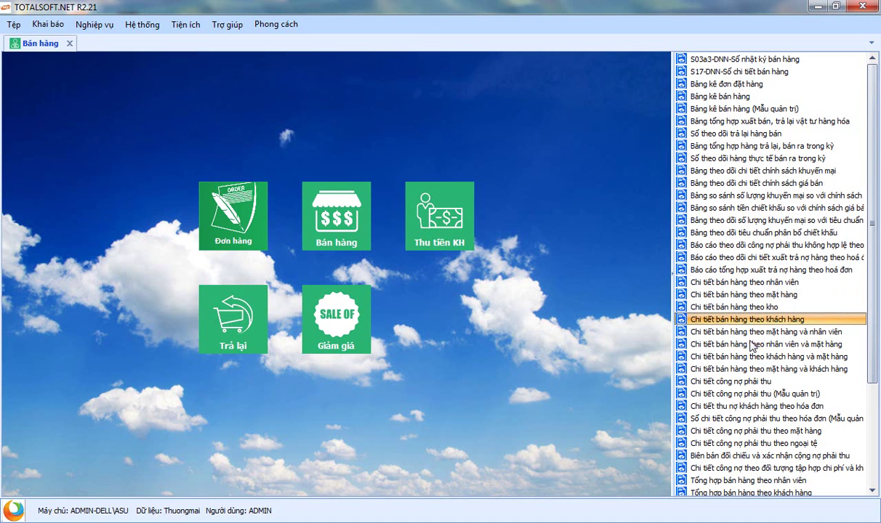
pyautogui.click(69, 43)
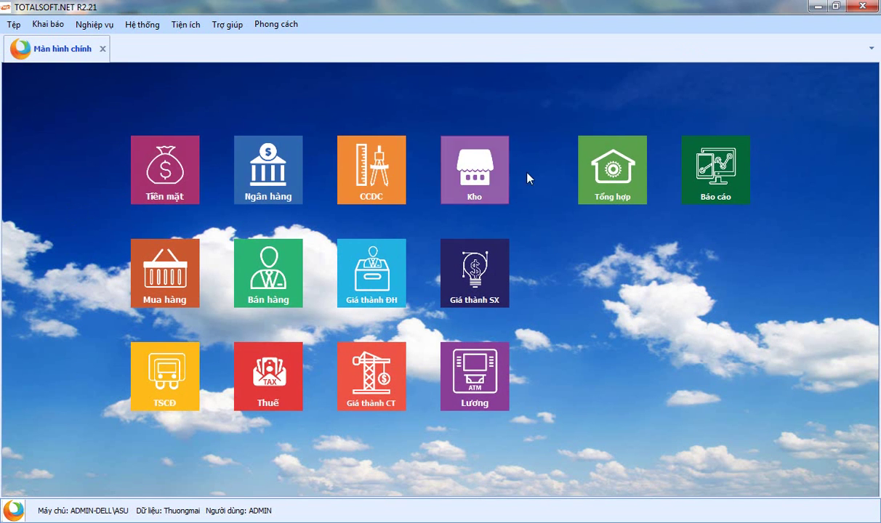
# Start a new stock transfer voucher in the warehouse module, with the trading company as performer
pyautogui.click(478, 186)
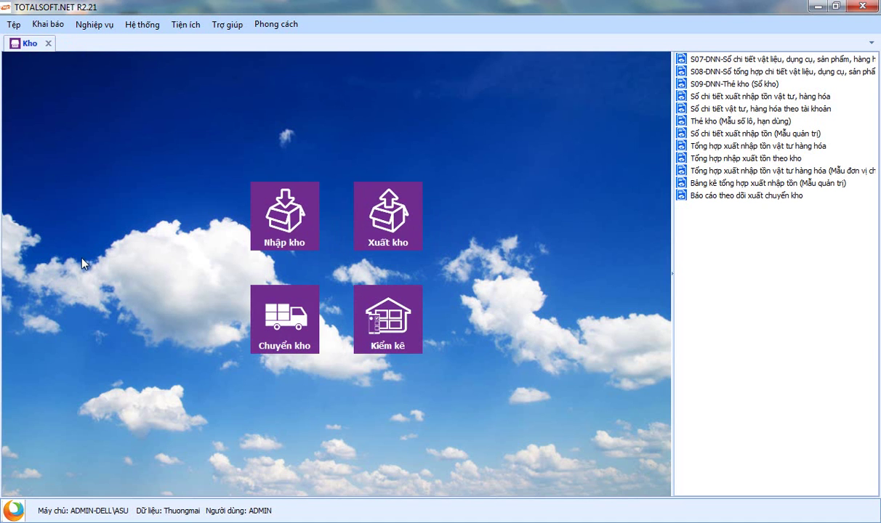
pyautogui.click(283, 308)
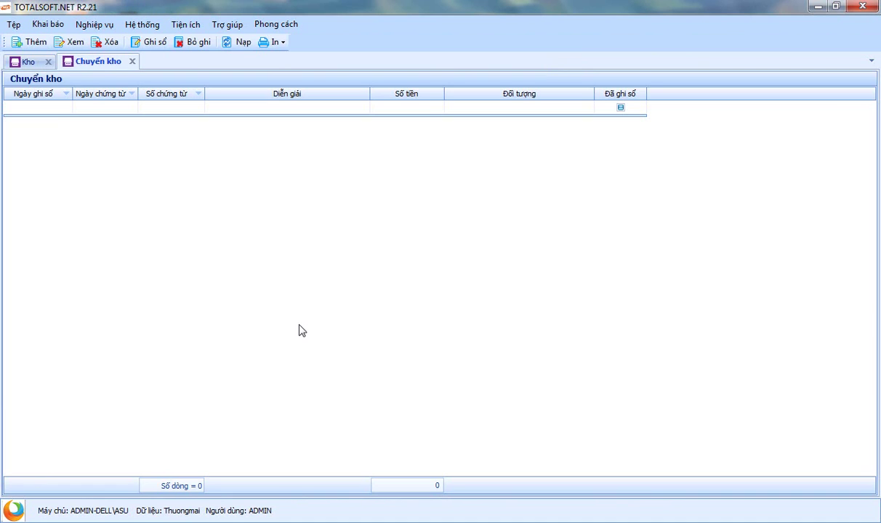
pyautogui.rightClick(211, 125)
pyautogui.click(246, 136)
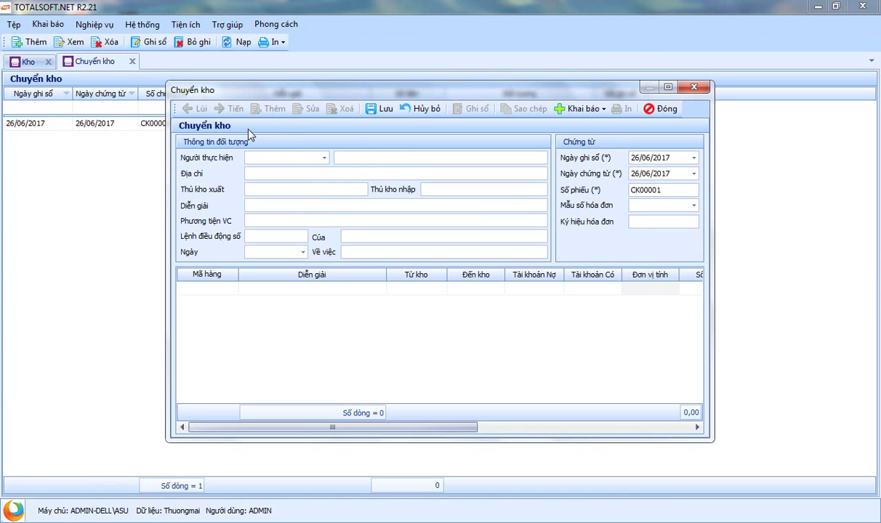
pyautogui.click(325, 159)
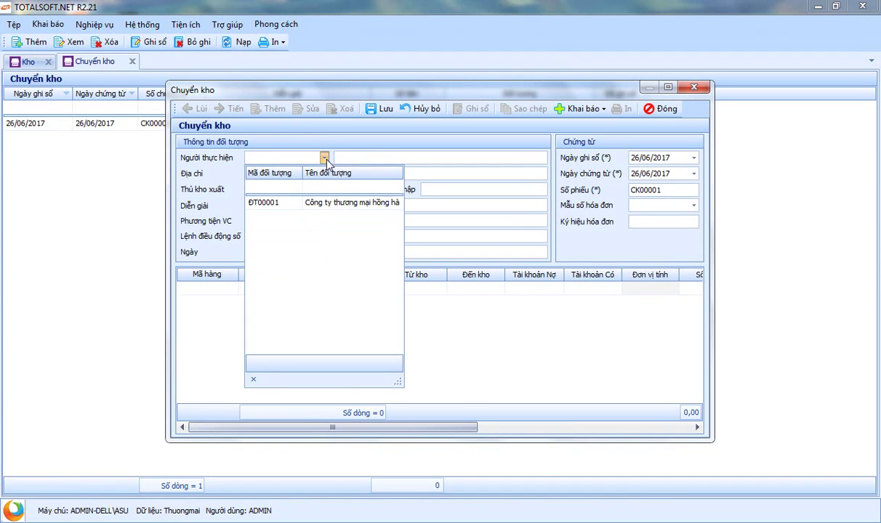
pyautogui.click(312, 204)
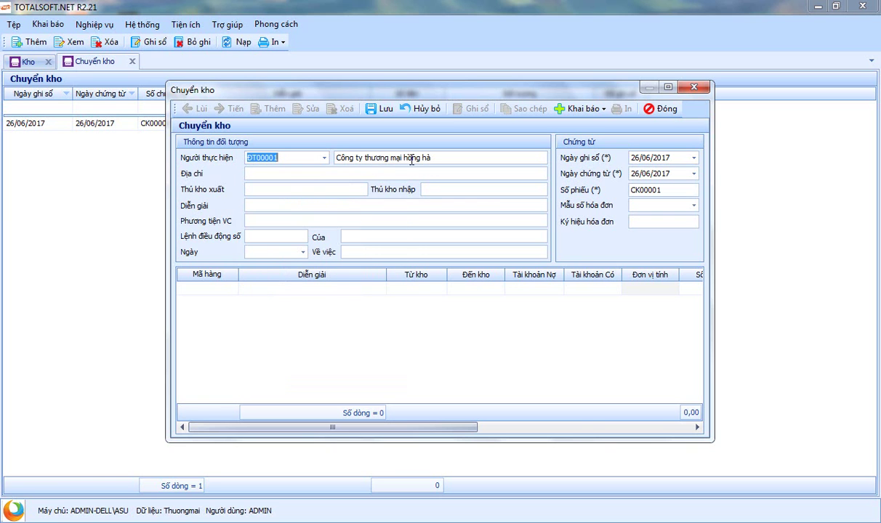
# Add a line moving 50 M2 of VT00001 from warehouse K1 to K1, and save CK00001
pyautogui.click(218, 287)
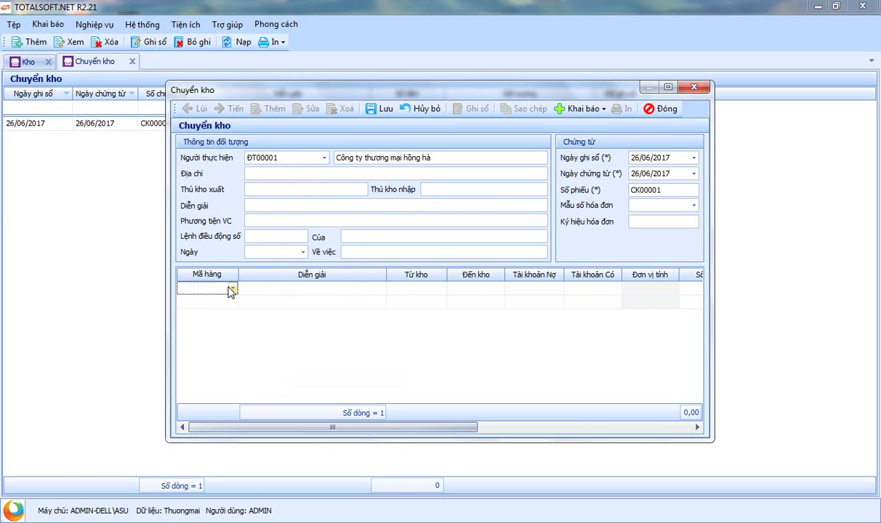
pyautogui.click(231, 289)
pyautogui.click(231, 332)
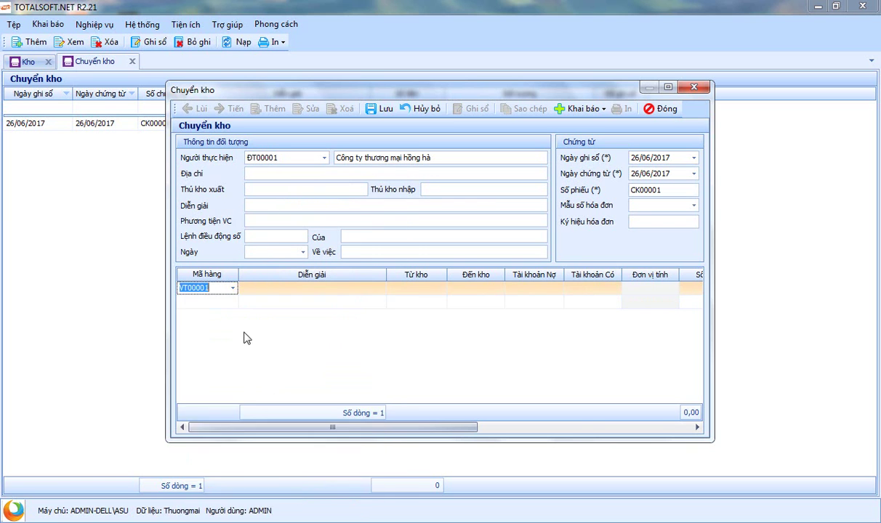
pyautogui.press('Tab')
pyautogui.click(441, 288)
pyautogui.click(436, 306)
pyautogui.press('Tab')
pyautogui.hotkey('alt', 'Down')
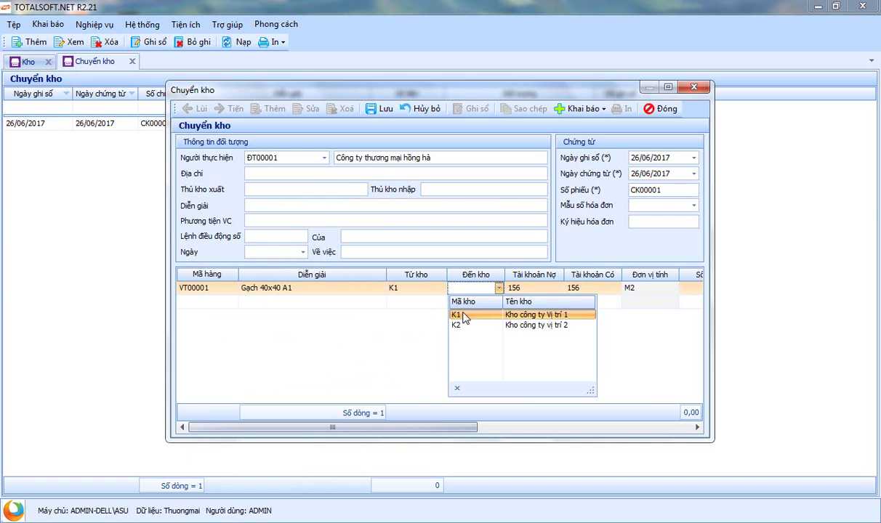
pyautogui.click(456, 314)
pyautogui.press('Tab')
pyautogui.press('Tab')
pyautogui.press('Tab')
pyautogui.press('Tab')
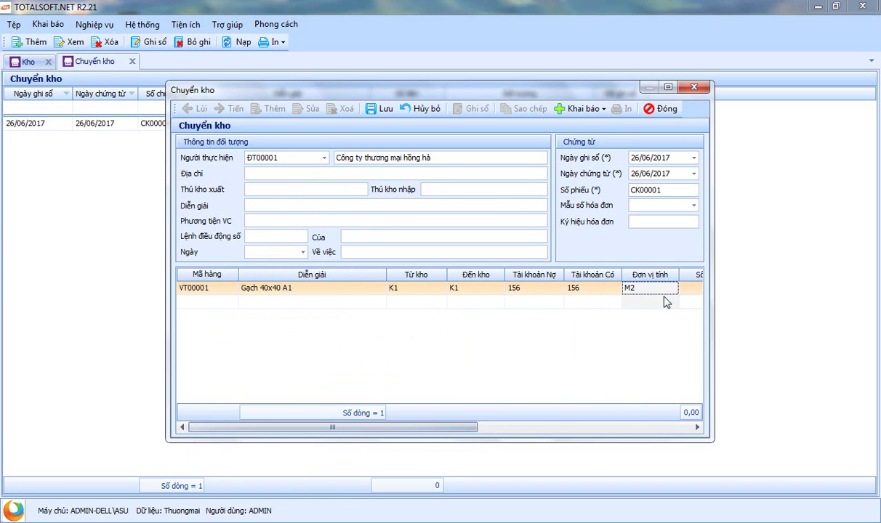
pyautogui.write('50')
pyautogui.press('Tab')
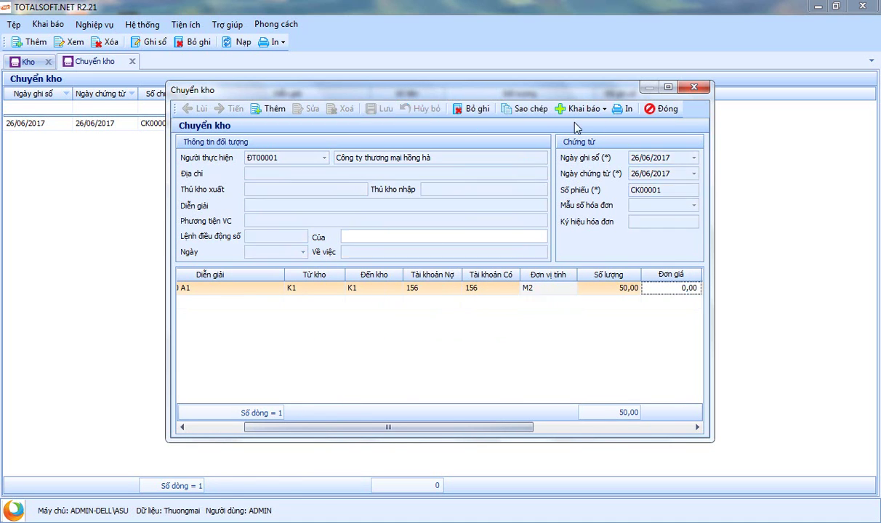
pyautogui.click(663, 109)
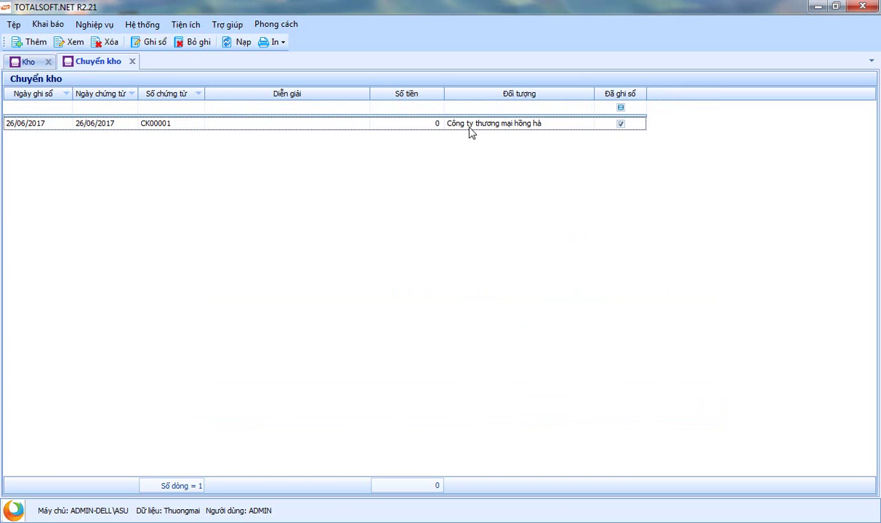
# Generate the June 'Tổng hợp nhập xuất tồn theo kho' report for all warehouses, then close it and Kho
pyautogui.click(132, 62)
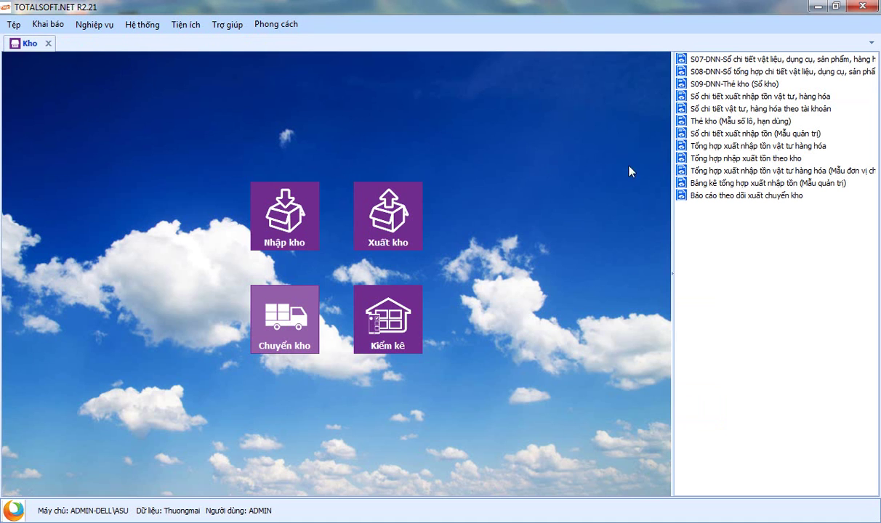
pyautogui.doubleClick(732, 158)
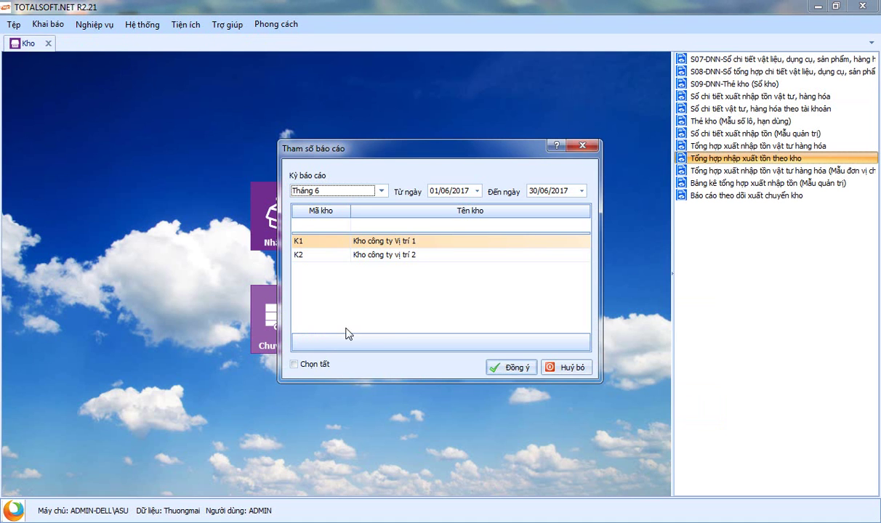
pyautogui.click(304, 367)
pyautogui.click(513, 368)
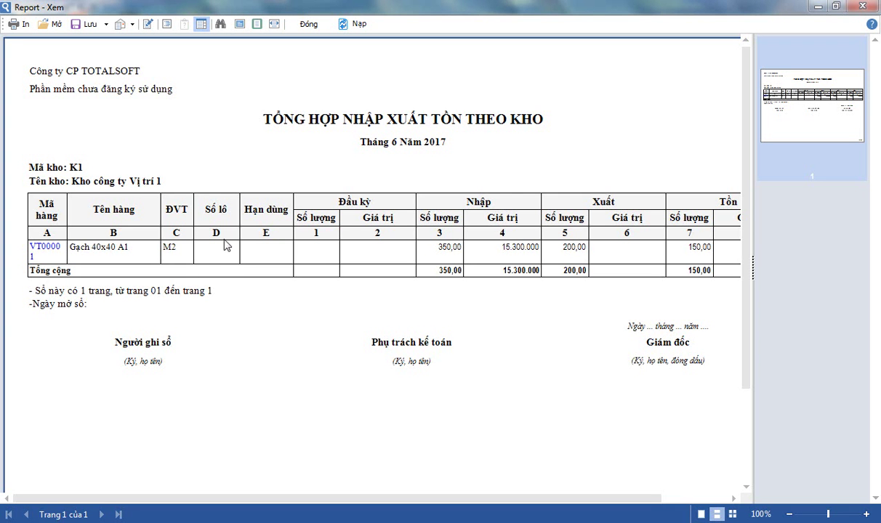
pyautogui.moveTo(396, 500); pyautogui.dragTo(298, 477)
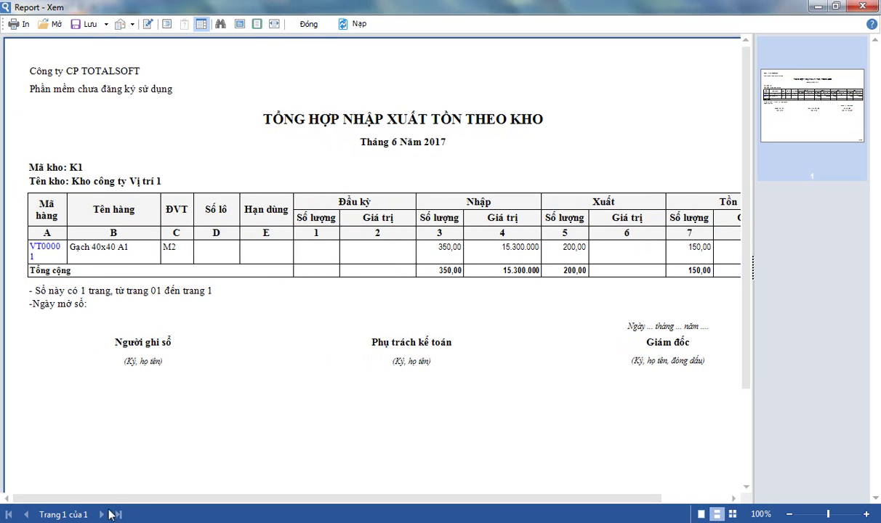
pyautogui.click(309, 27)
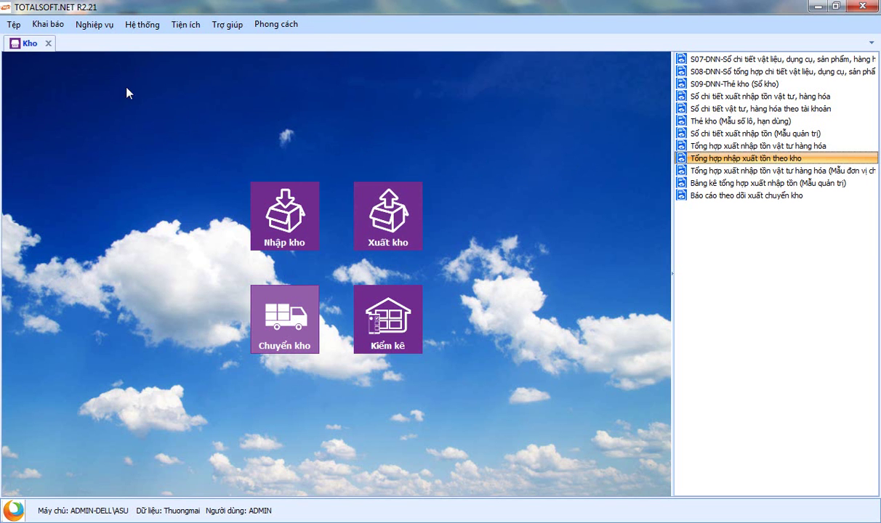
pyautogui.click(48, 44)
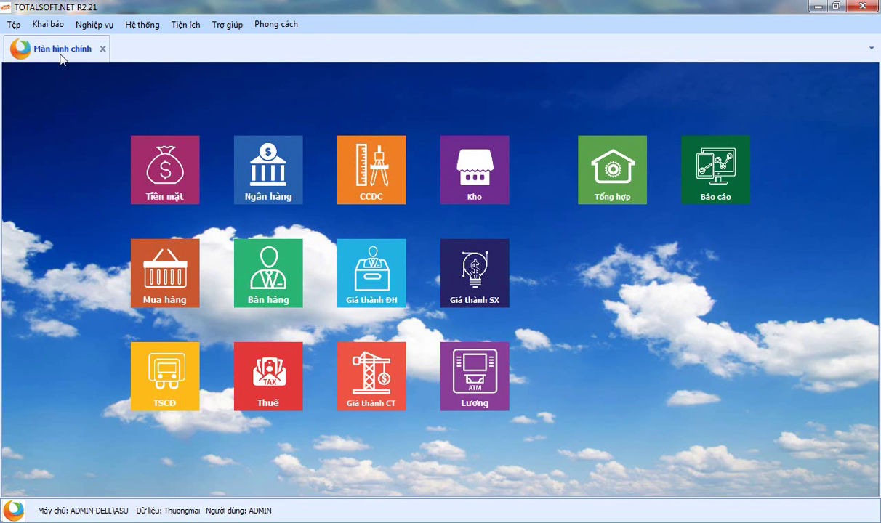
# Run Tính giá xuất kho for all items over Tháng 6 2017 and acknowledge the success message
pyautogui.click(93, 24)
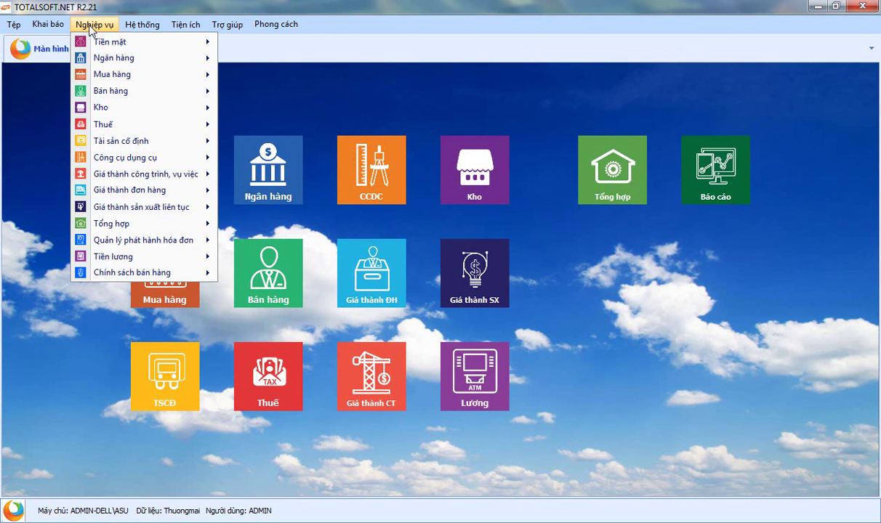
pyautogui.moveTo(136, 258)
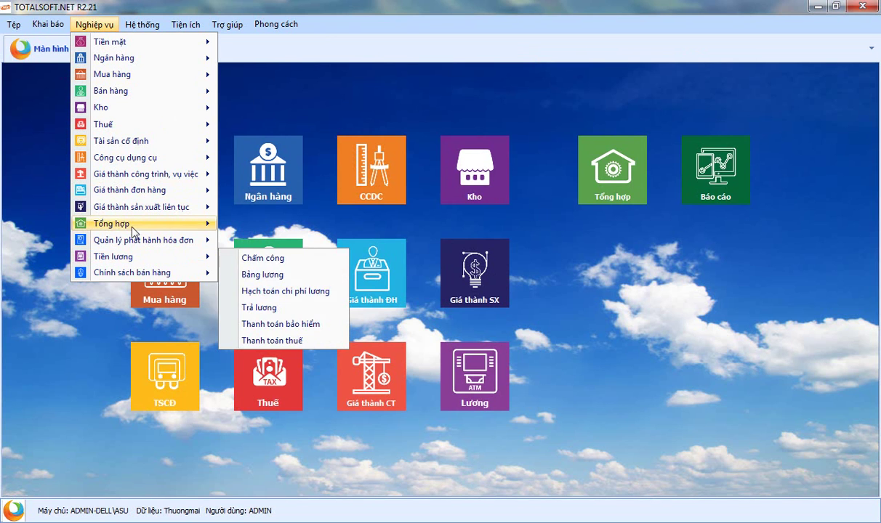
pyautogui.moveTo(131, 115)
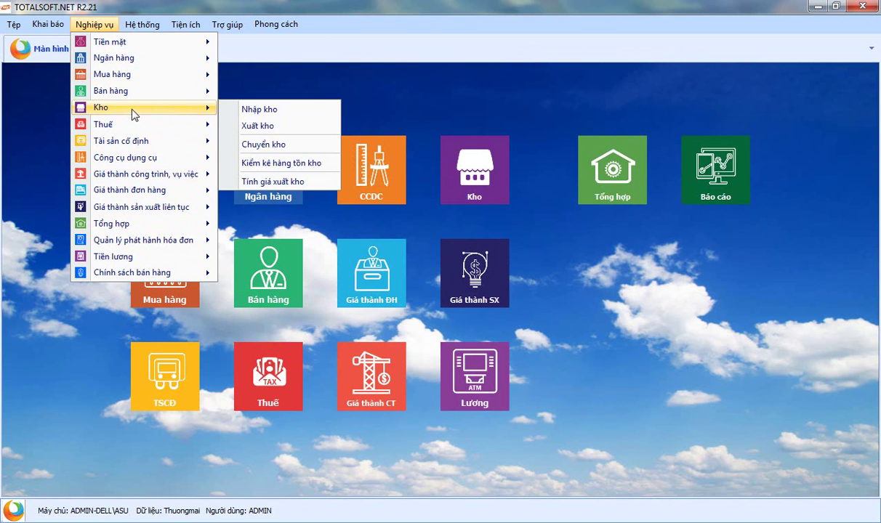
pyautogui.click(271, 176)
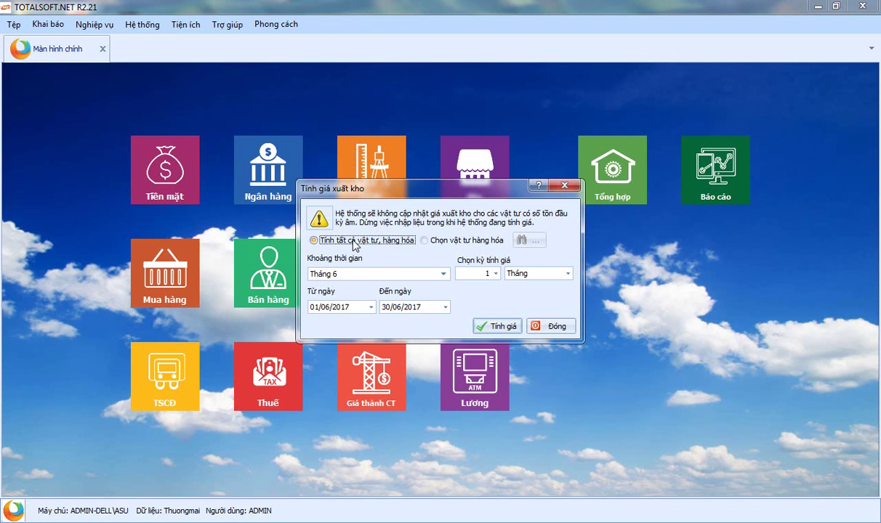
pyautogui.click(353, 273)
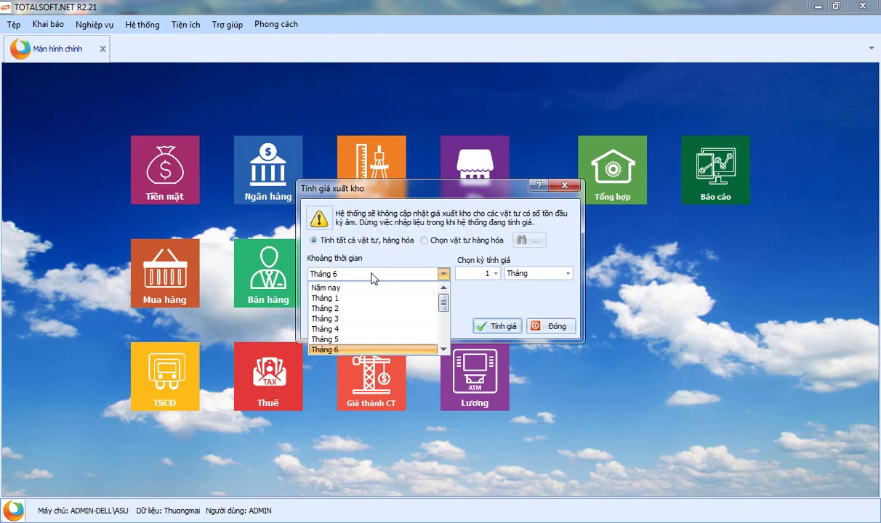
pyautogui.click(364, 290)
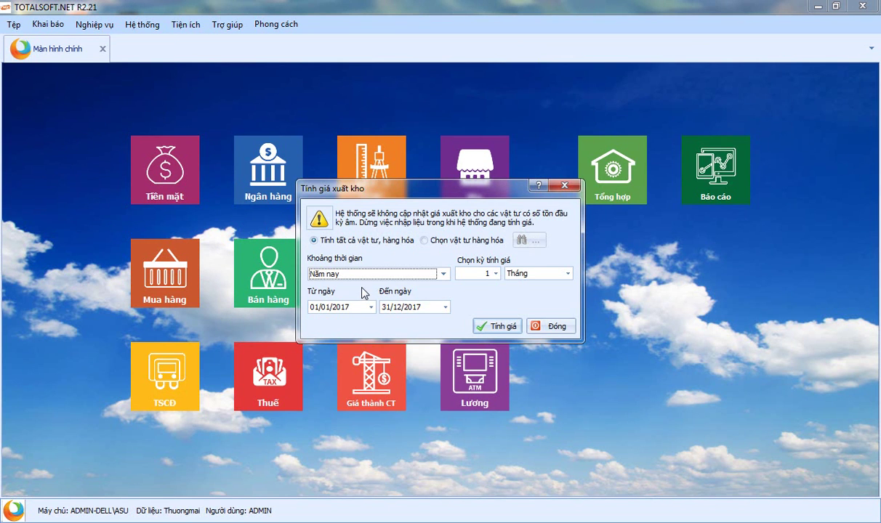
pyautogui.click(495, 273)
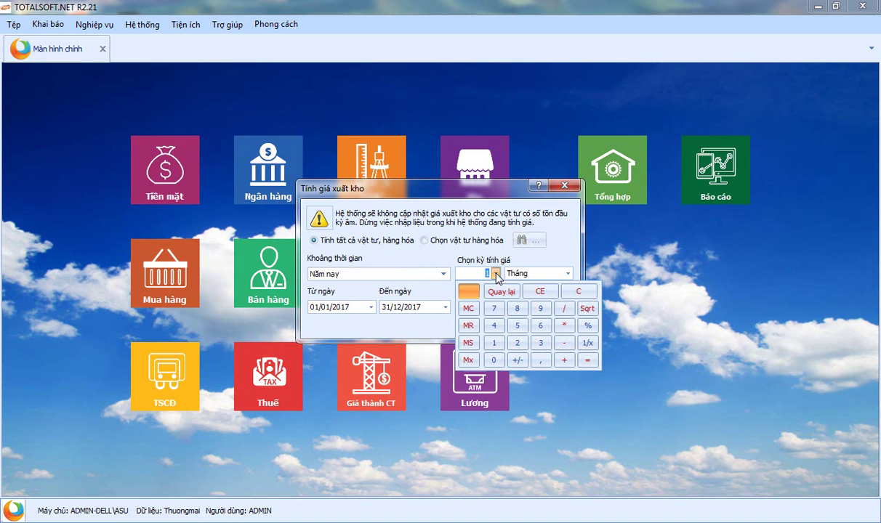
pyautogui.click(427, 255)
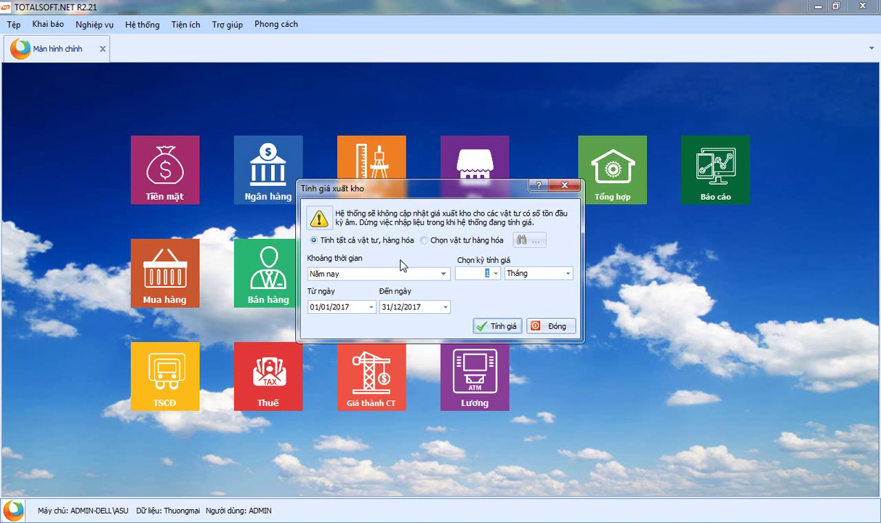
pyautogui.click(442, 274)
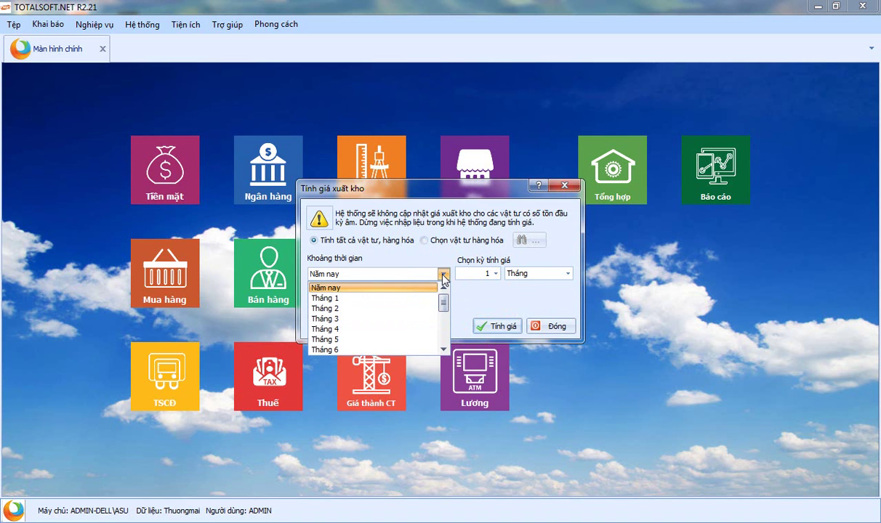
pyautogui.click(369, 349)
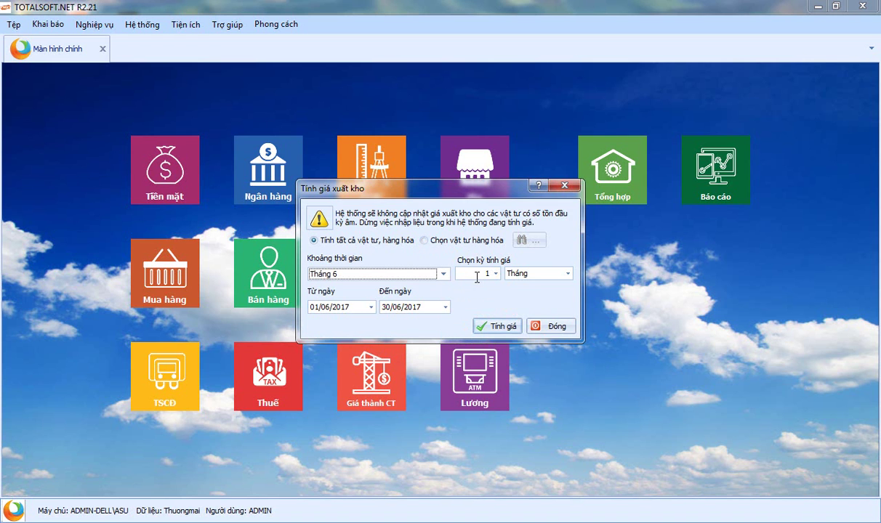
pyautogui.click(503, 326)
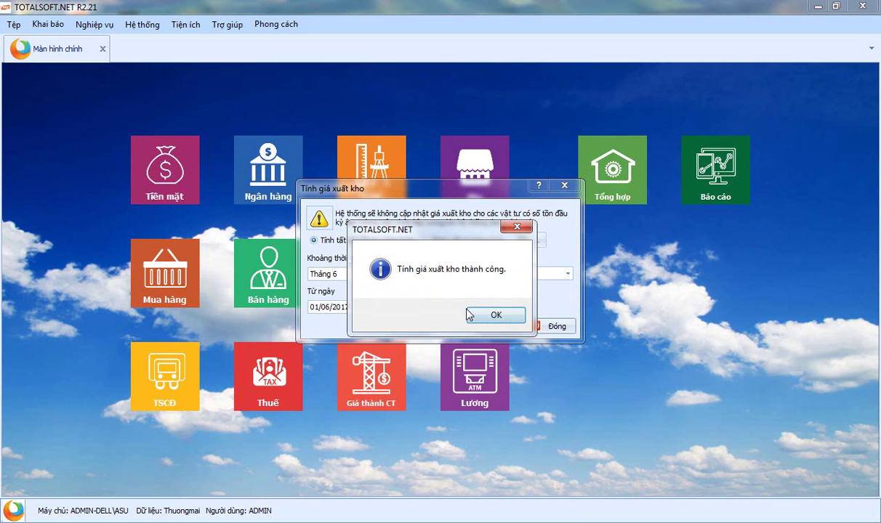
pyautogui.click(493, 315)
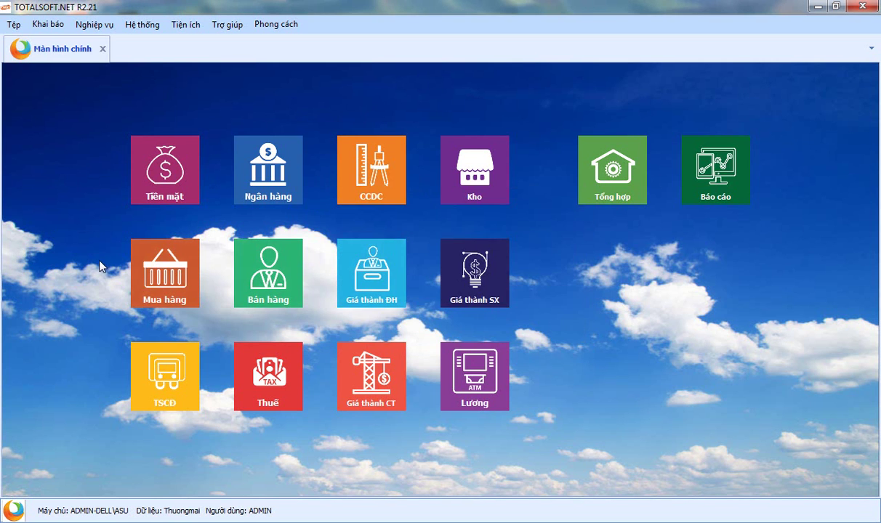
# Regenerate the all-warehouse June stock summary, showing 200 M2 issued worth 8.742.857, and close it
pyautogui.click(474, 170)
pyautogui.click(727, 157)
pyautogui.click(308, 367)
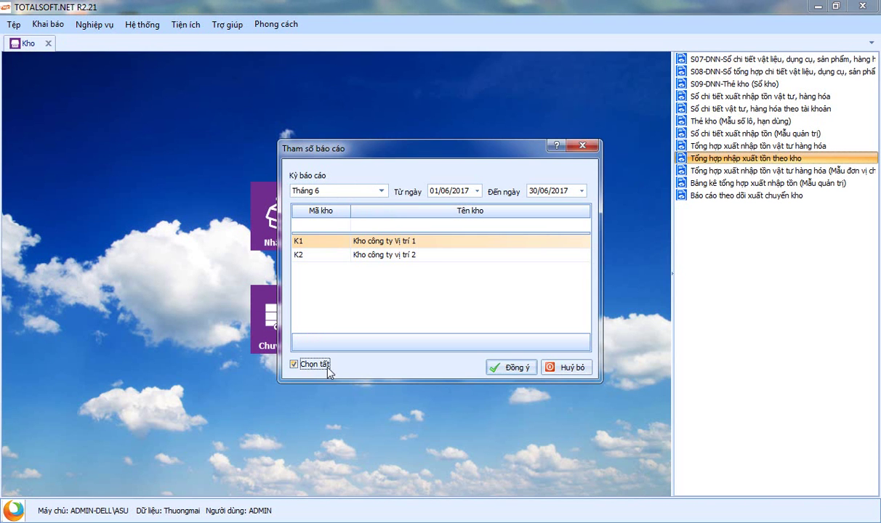
pyautogui.click(508, 369)
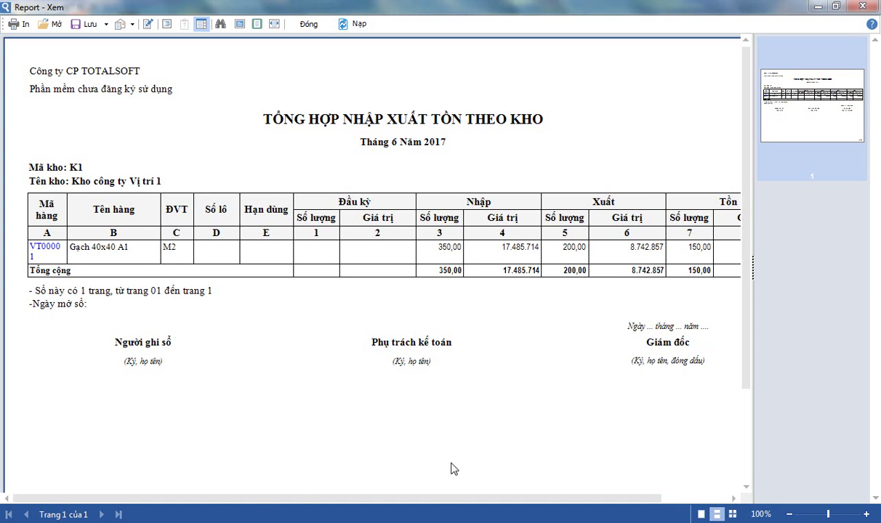
pyautogui.moveTo(221, 500); pyautogui.dragTo(303, 501)
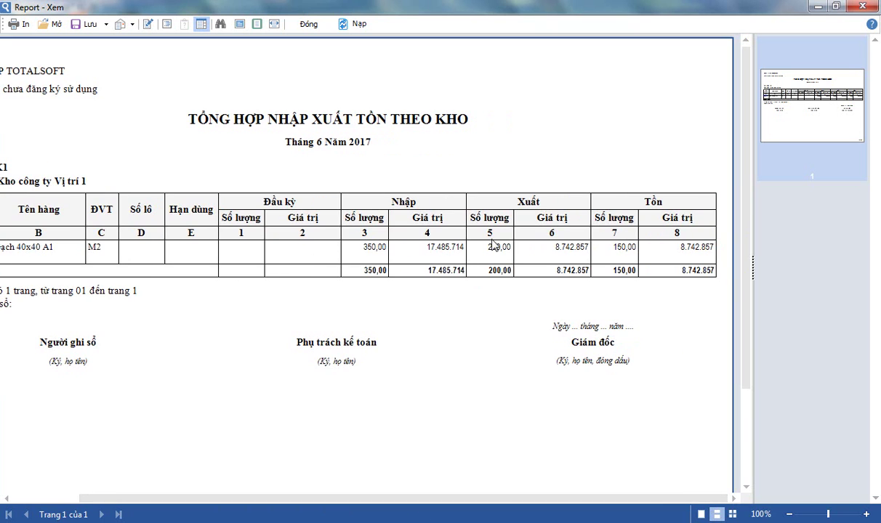
pyautogui.click(306, 24)
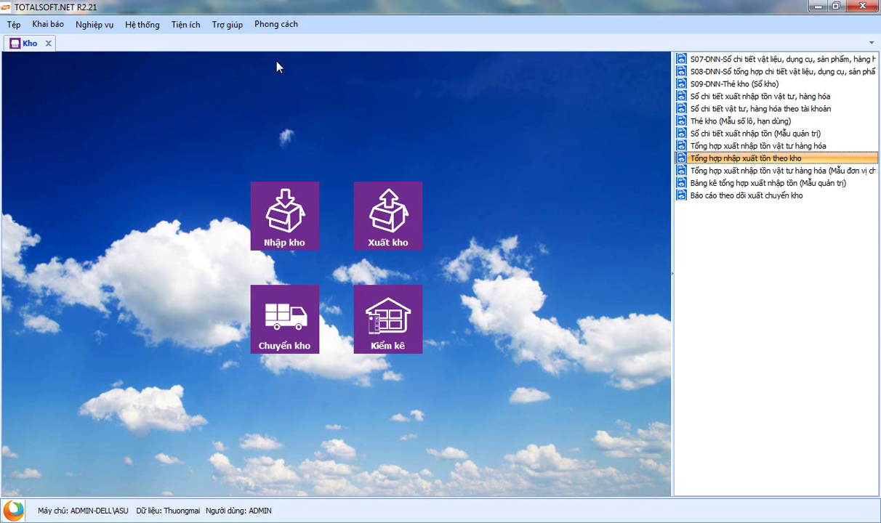
# Leave the warehouse module and open the Báo cáo reports catalogue
pyautogui.click(48, 45)
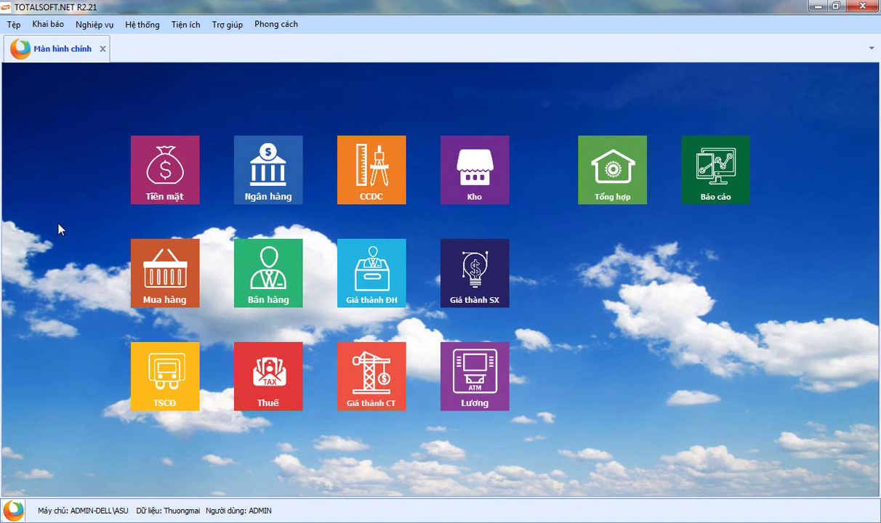
pyautogui.click(718, 196)
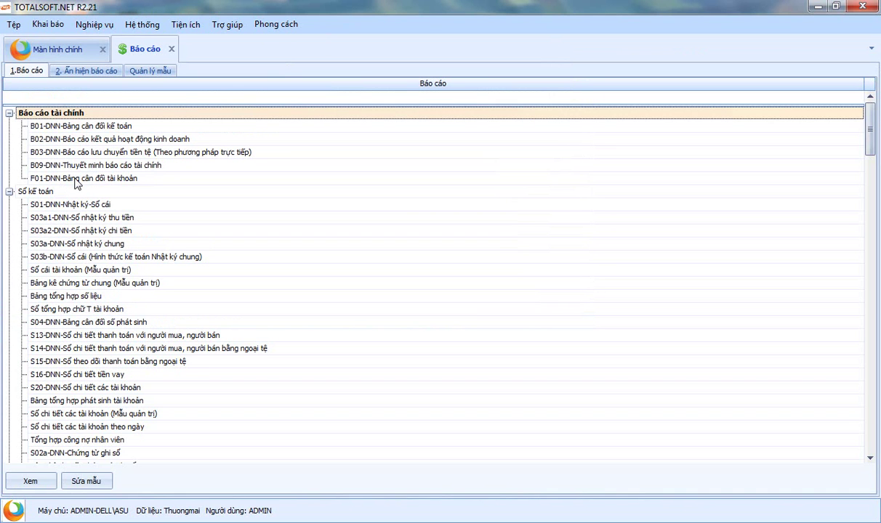
pyautogui.click(76, 178)
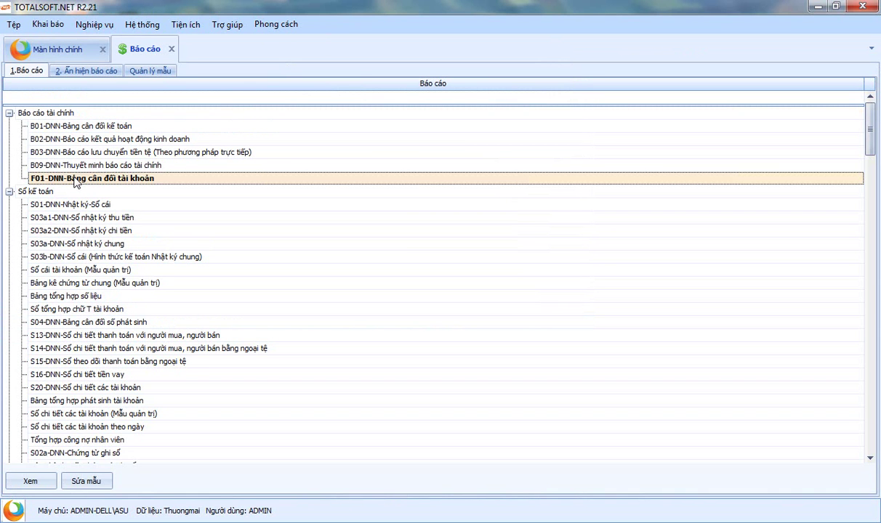
pyautogui.scroll(-7, 92, 273)
pyautogui.scroll(4, 92, 273)
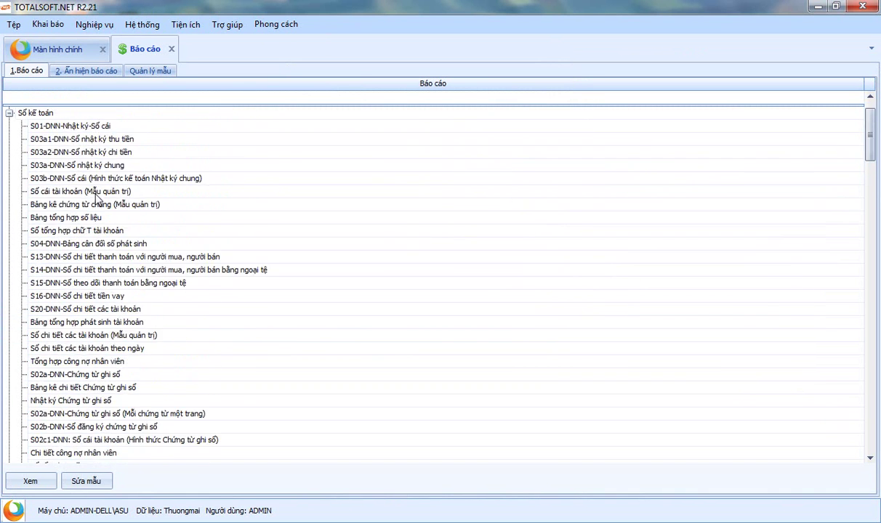
pyautogui.scroll(2, 92, 274)
# Filter the report list by 'công nợ', 'cân' and 'kho', then open F01-DNN-Bảng cân đối tài khoản
pyautogui.click(66, 94)
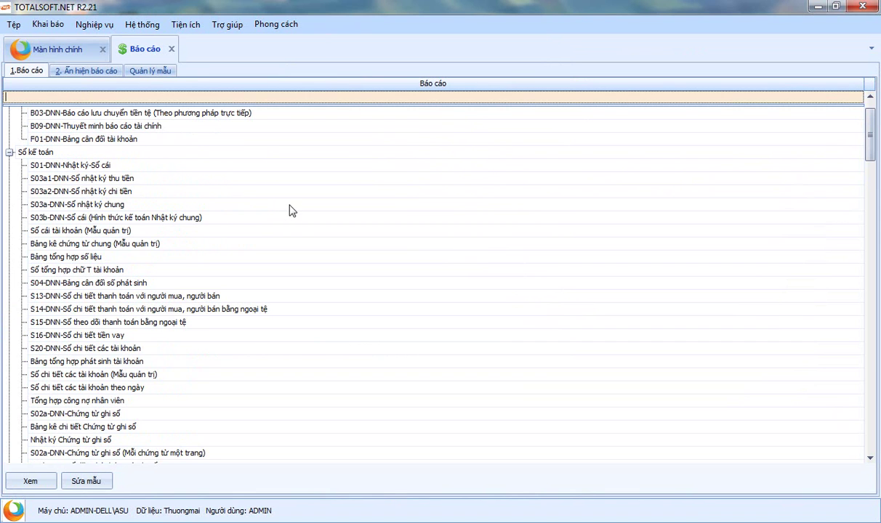
pyautogui.write('công nợ')
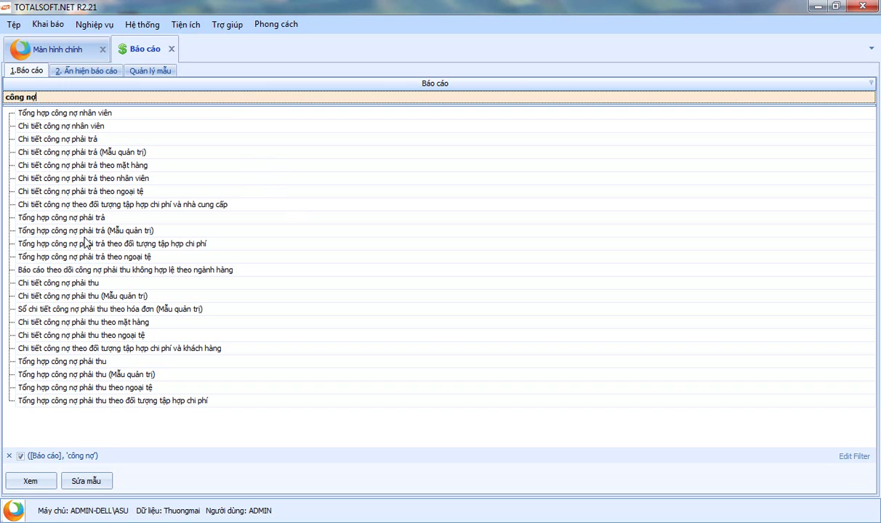
pyautogui.press('BackSpace')
pyautogui.press('BackSpace')
pyautogui.press('BackSpace')
pyautogui.press('BackSpace')
pyautogui.press('BackSpace')
pyautogui.press('BackSpace')
pyautogui.write('cân')
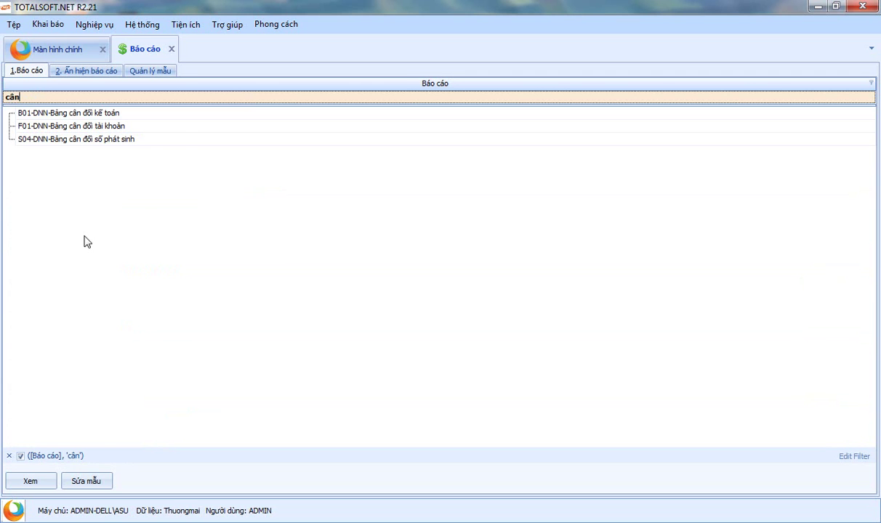
pyautogui.press('BackSpace')
pyautogui.press('BackSpace')
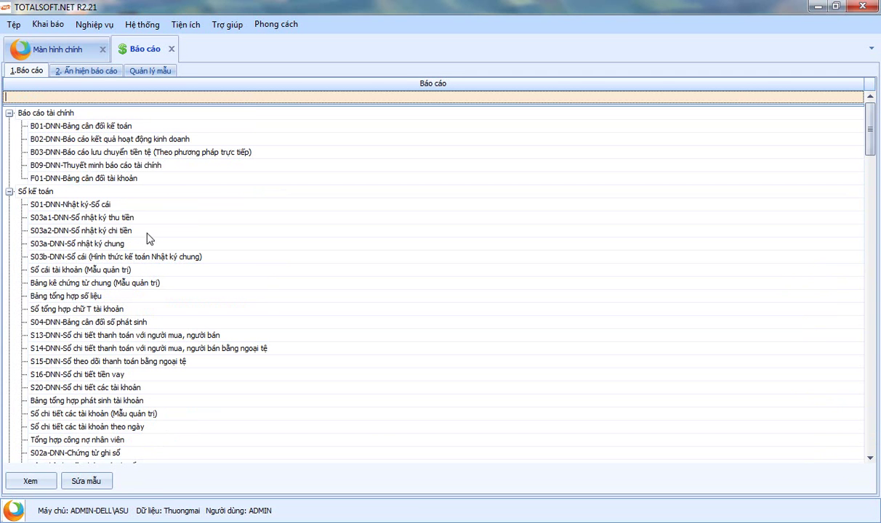
pyautogui.click(98, 182)
pyautogui.click(63, 96)
pyautogui.write('kho')
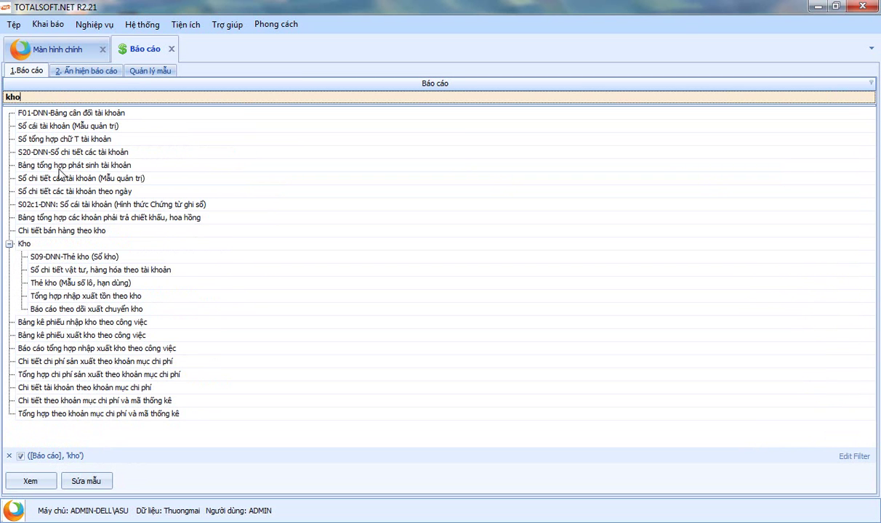
pyautogui.press('BackSpace')
pyautogui.press('BackSpace')
pyautogui.press('BackSpace')
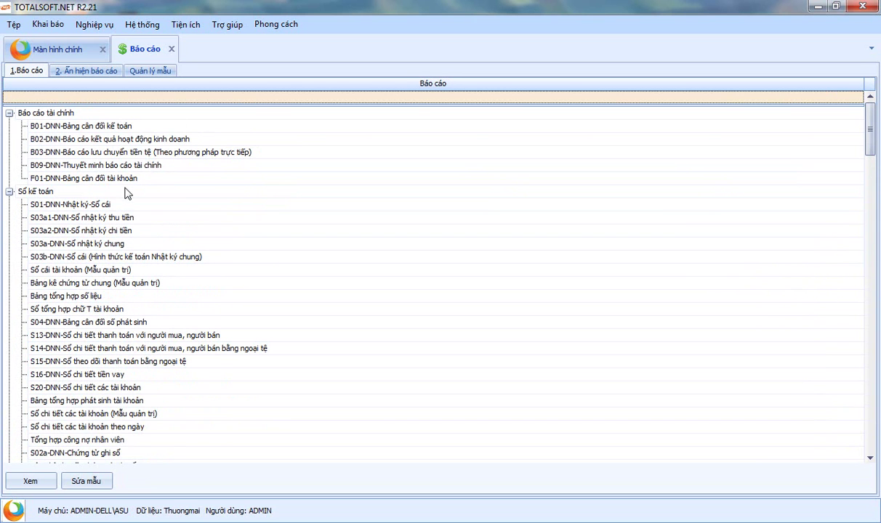
pyautogui.doubleClick(124, 178)
# Tick 'Hiển thị số dư 2 bên', keep 01/01/2017–31/12/2017 at account level 2, and generate
pyautogui.click(472, 280)
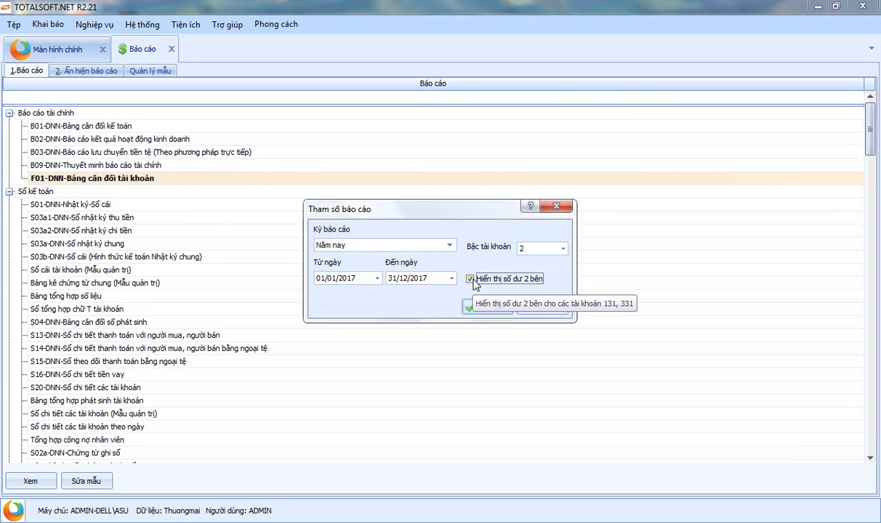
pyautogui.moveTo(425, 211); pyautogui.dragTo(416, 214)
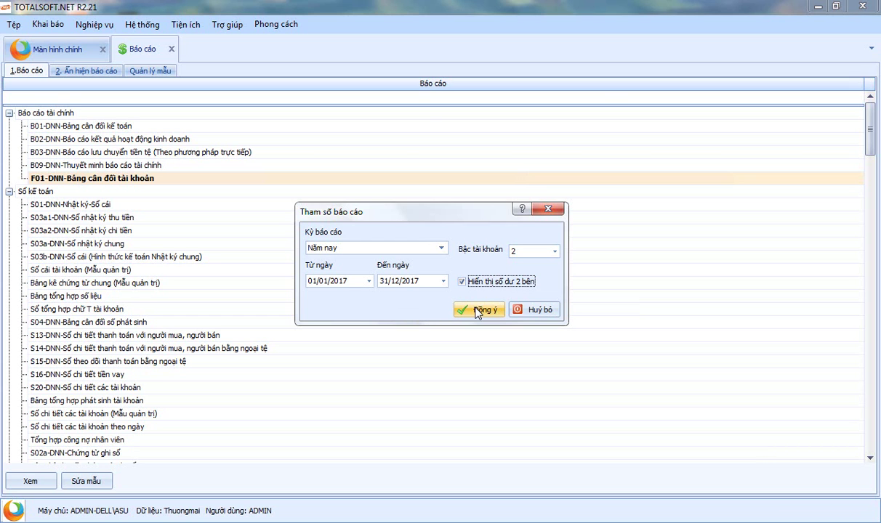
pyautogui.click(477, 311)
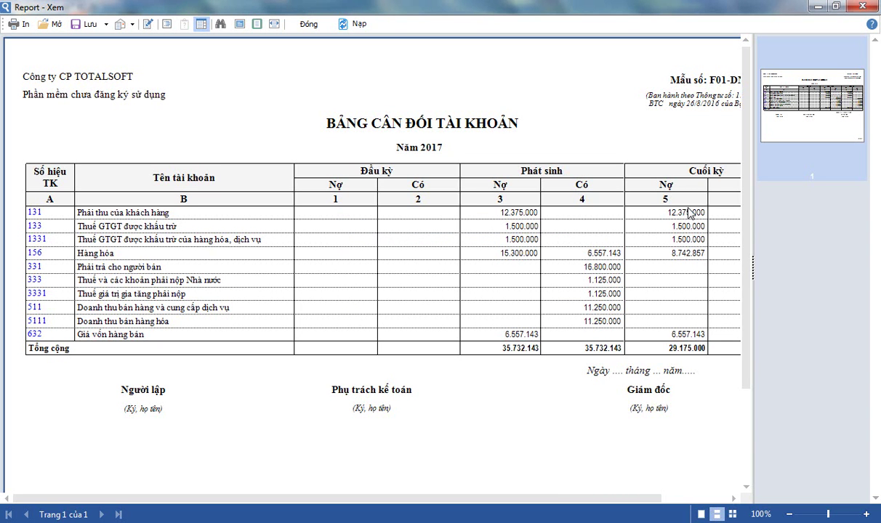
# Export the trial balance to Excel as Report.xls, set to open after export
pyautogui.moveTo(614, 497); pyautogui.dragTo(337, 490)
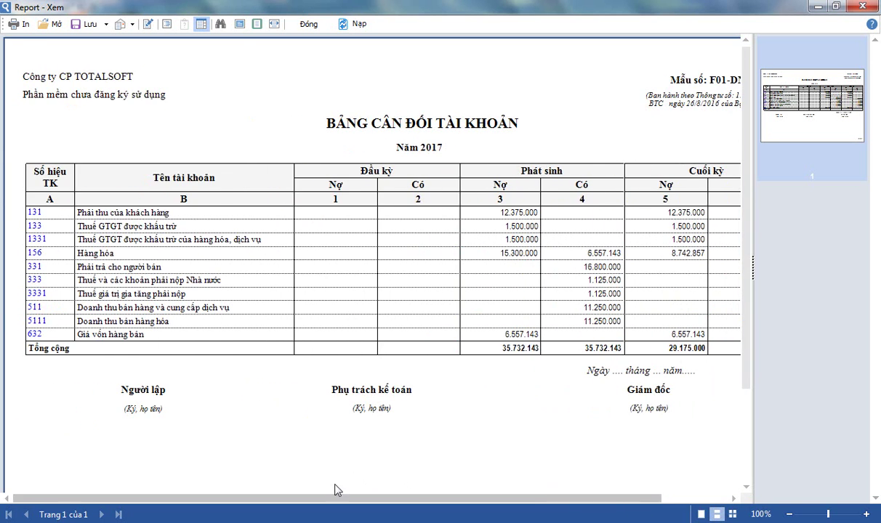
pyautogui.click(89, 24)
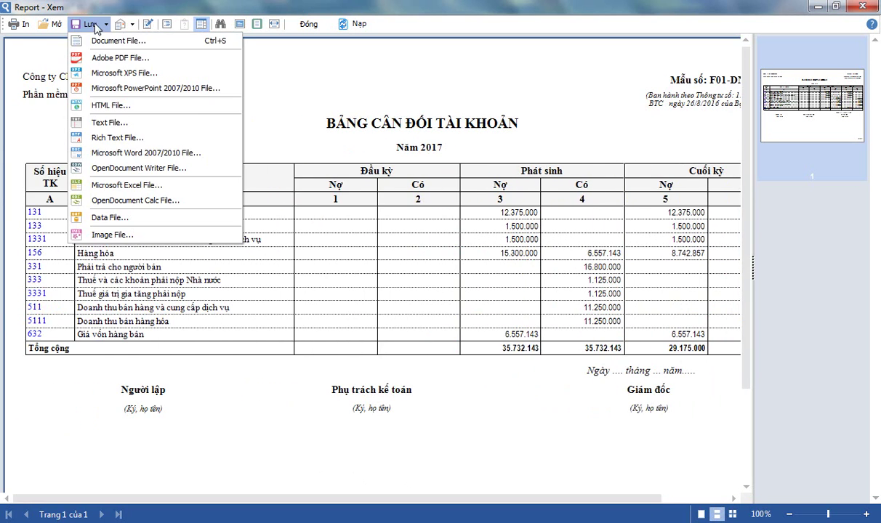
pyautogui.click(143, 187)
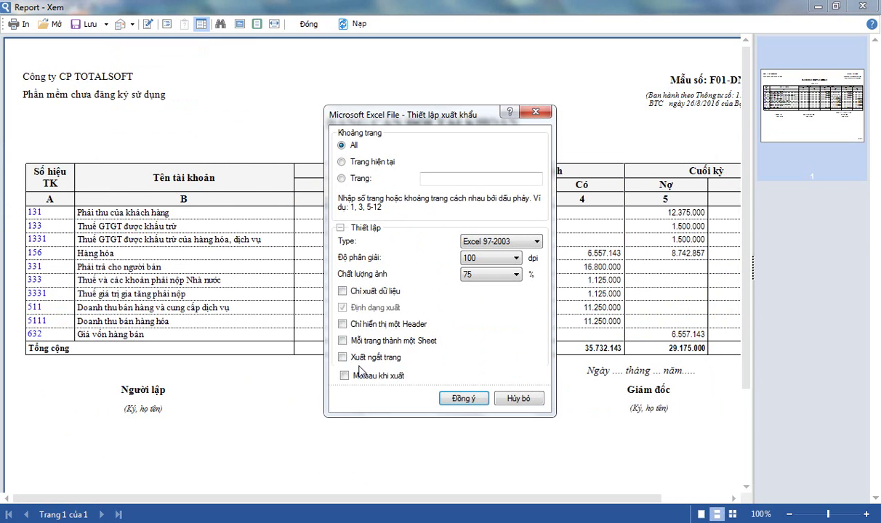
pyautogui.click(344, 375)
pyautogui.click(458, 400)
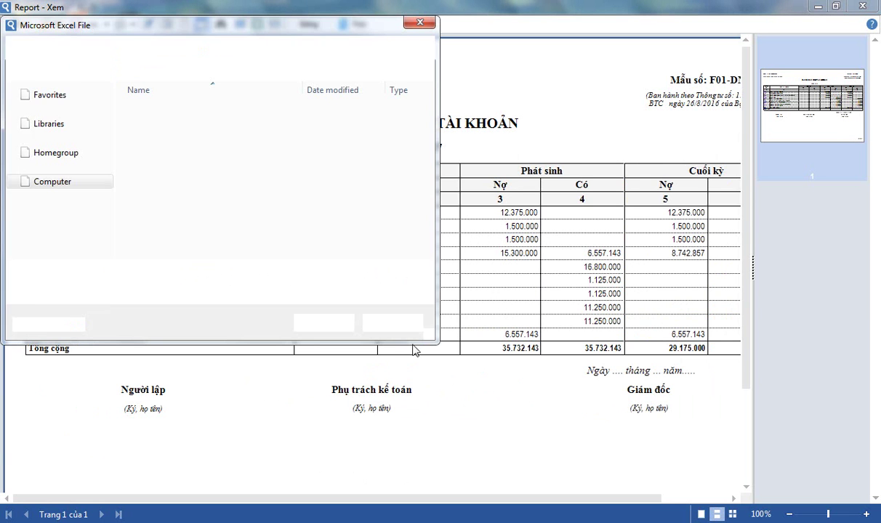
pyautogui.click(304, 325)
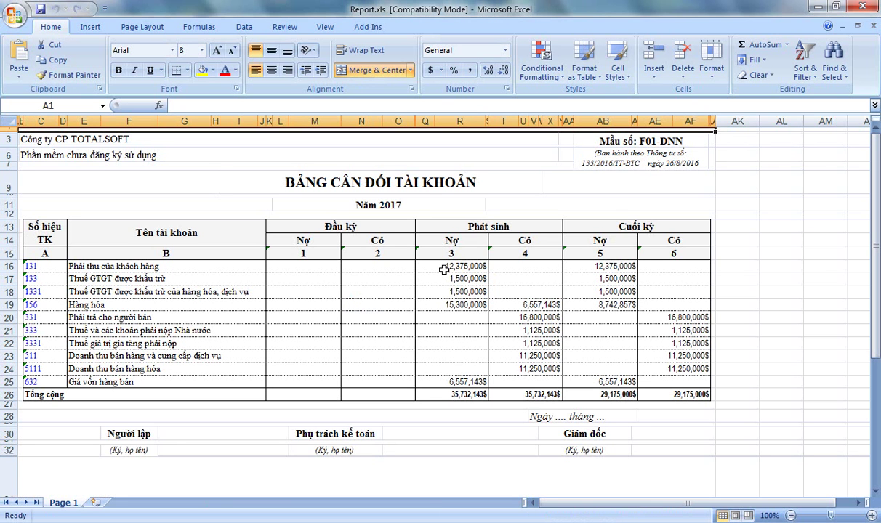
# Format Q16:AF26 as Number with 1000 separator and 0 decimals, then close Report.xls without saving
pyautogui.moveTo(442, 267); pyautogui.dragTo(670, 393)
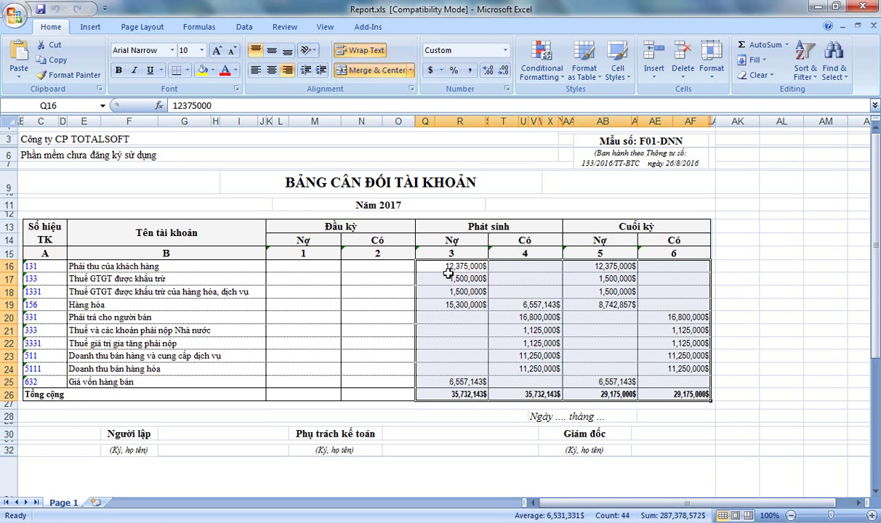
pyautogui.rightClick(448, 269)
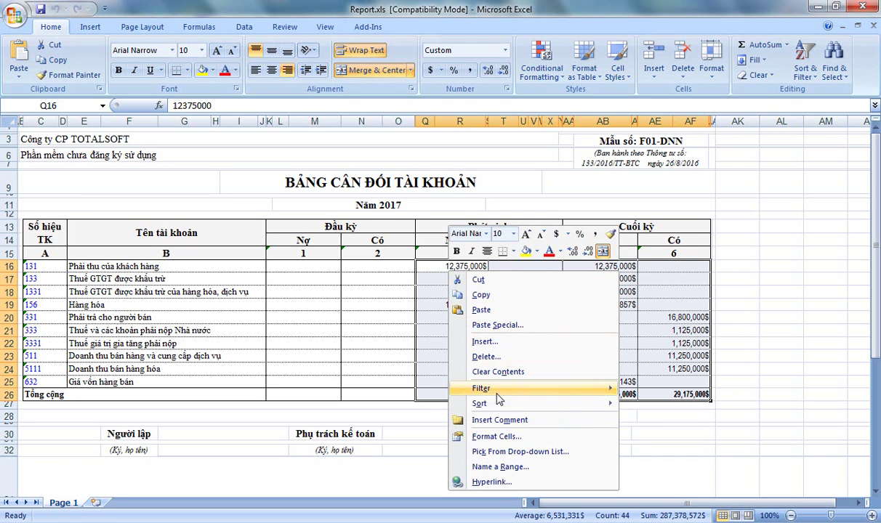
pyautogui.press('Escape')
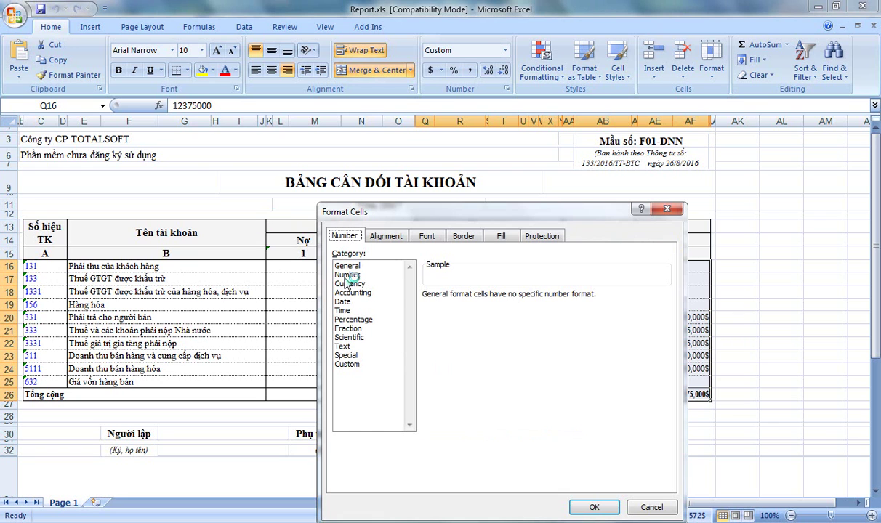
pyautogui.click(348, 274)
pyautogui.click(427, 312)
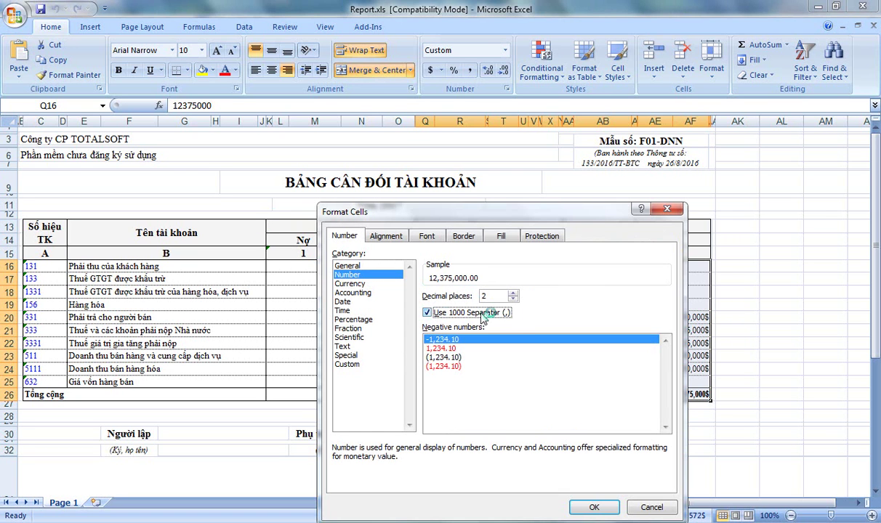
pyautogui.click(513, 301)
pyautogui.click(513, 301)
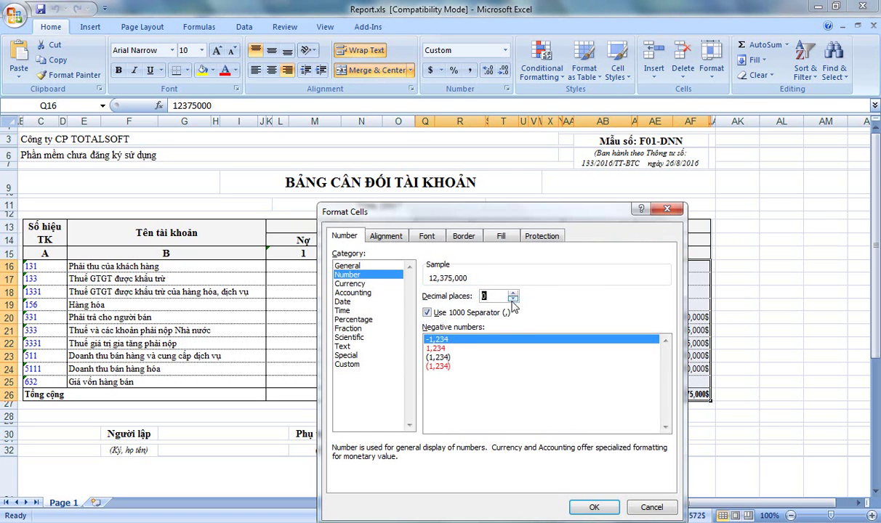
pyautogui.click(593, 508)
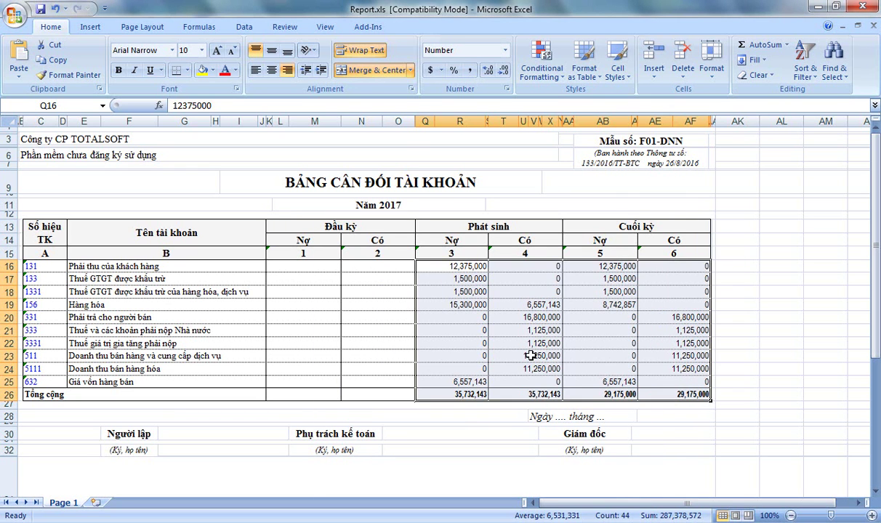
pyautogui.click(508, 343)
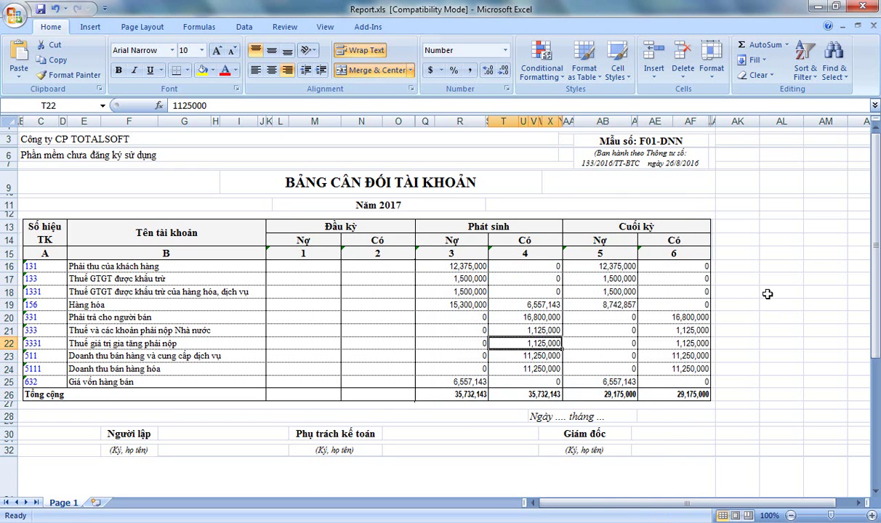
pyautogui.click(874, 9)
pyautogui.click(436, 300)
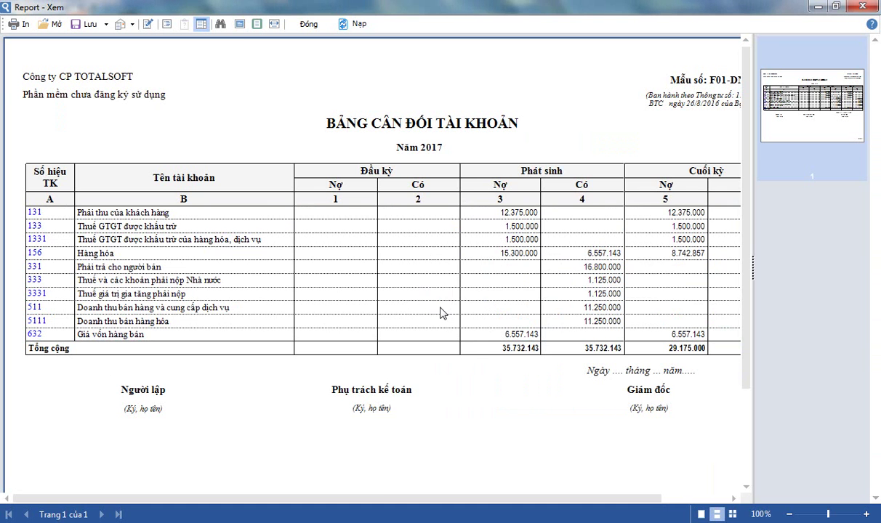
# Close the trial balance report viewer and the Báo cáo reports tab
pyautogui.click(308, 24)
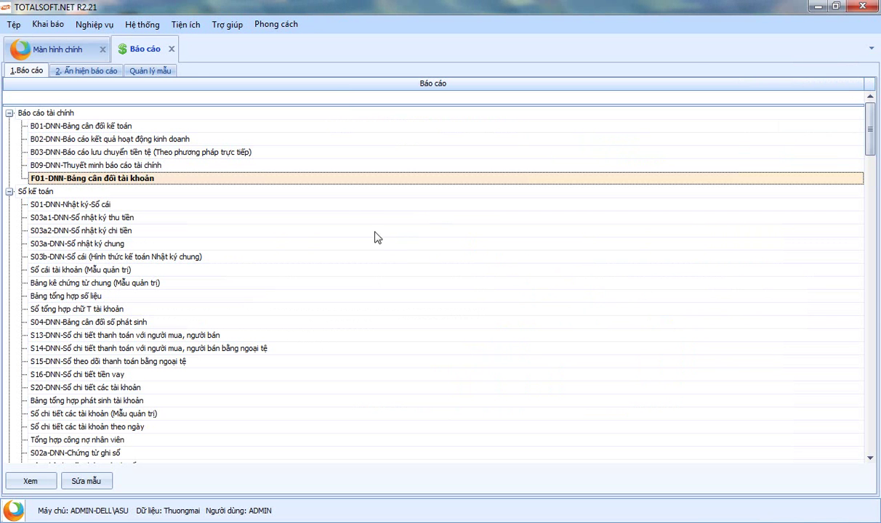
pyautogui.click(172, 50)
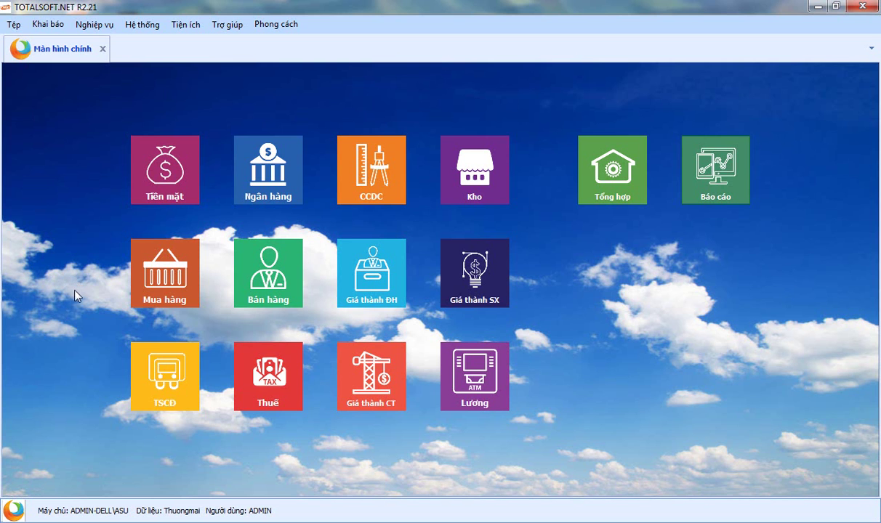
# Add a new input VAT listing (Bảng kê vào) in the Thuế module
pyautogui.click(268, 365)
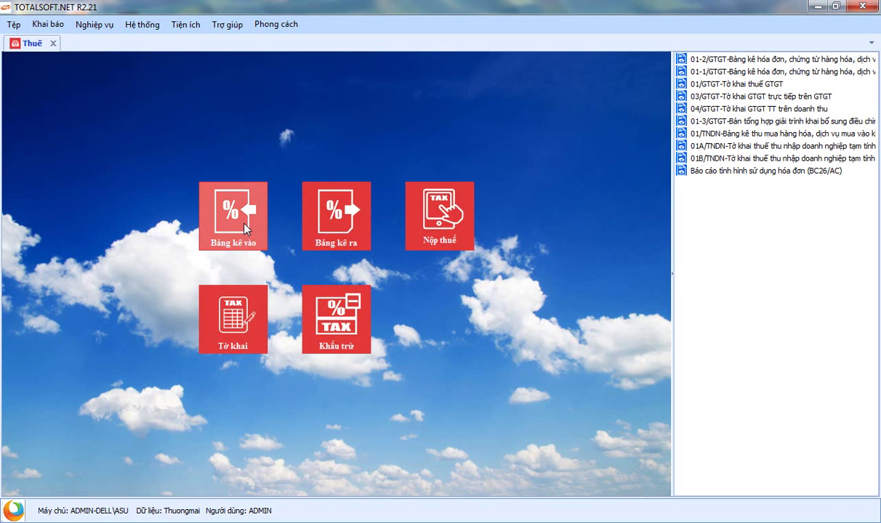
pyautogui.click(244, 225)
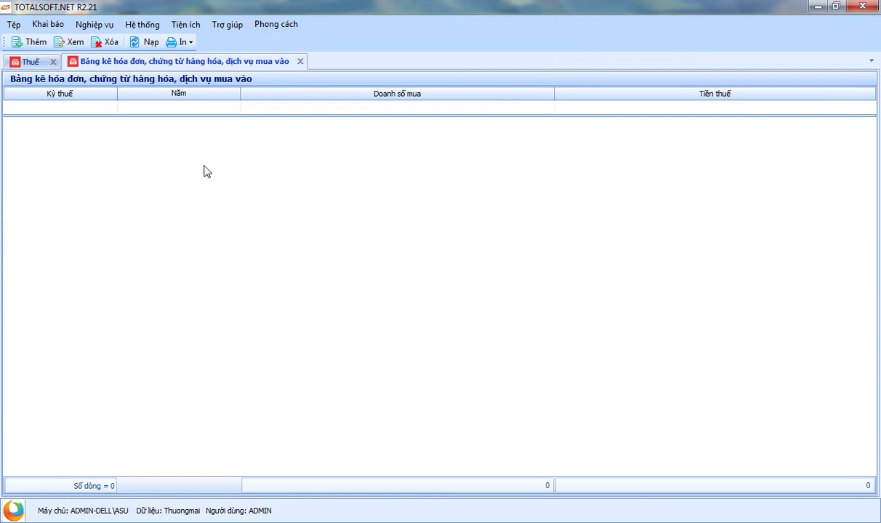
pyautogui.rightClick(183, 144)
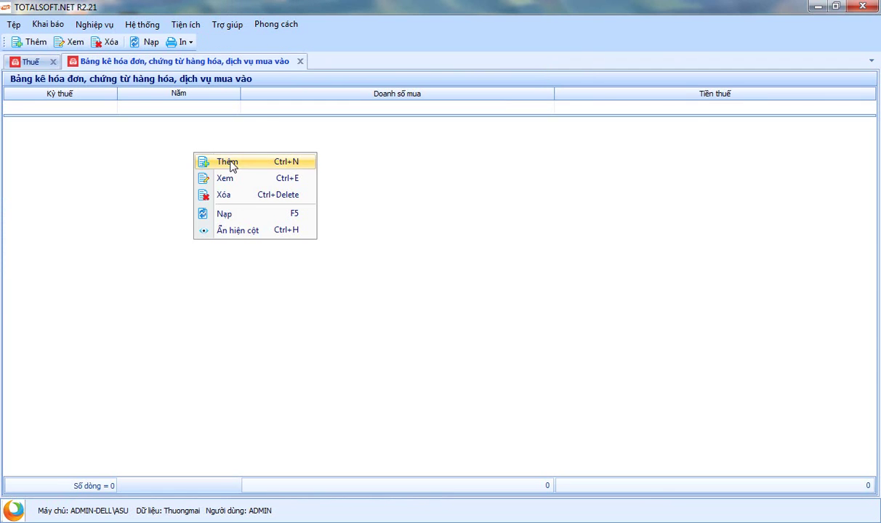
pyautogui.click(217, 160)
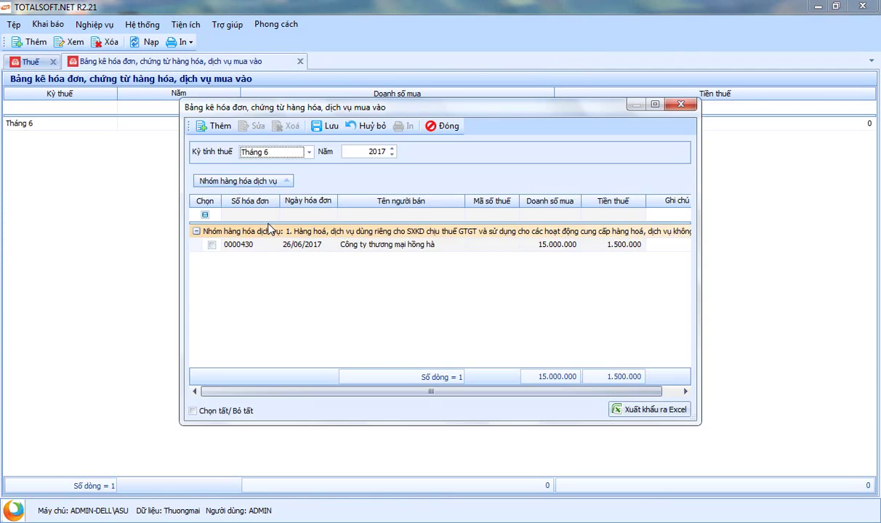
# Keep tax period June 2017 and tick purchase invoice 0000430 for the listing
pyautogui.click(309, 153)
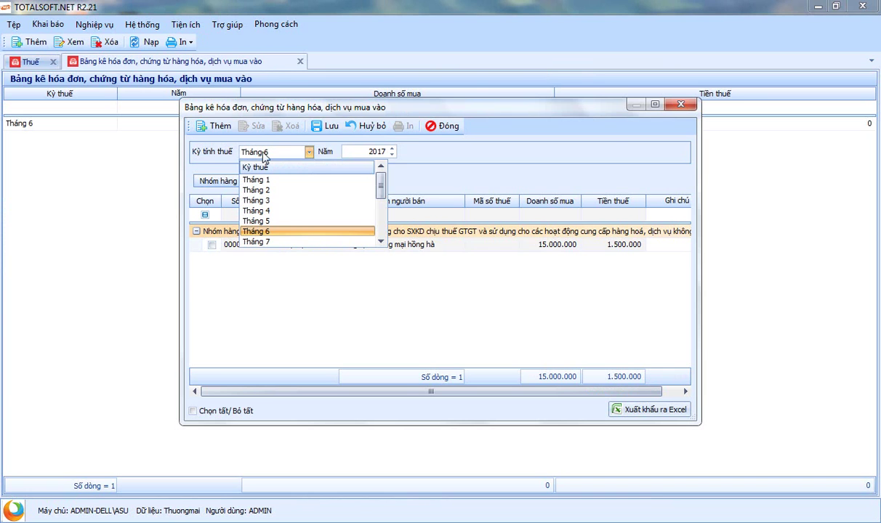
pyautogui.click(207, 151)
pyautogui.click(246, 248)
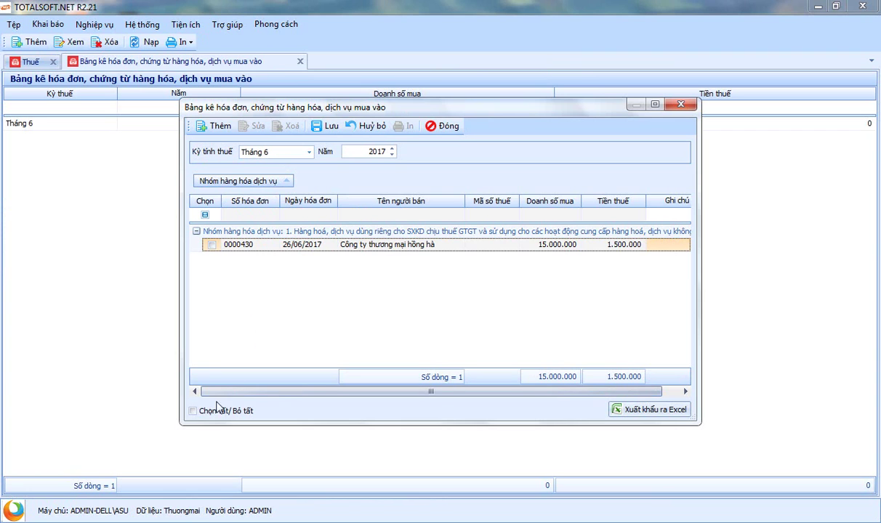
pyautogui.click(193, 411)
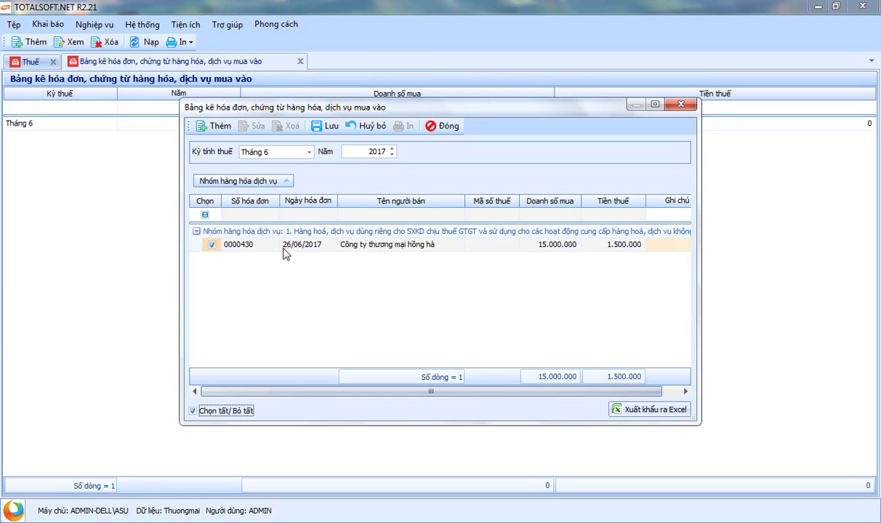
pyautogui.click(249, 249)
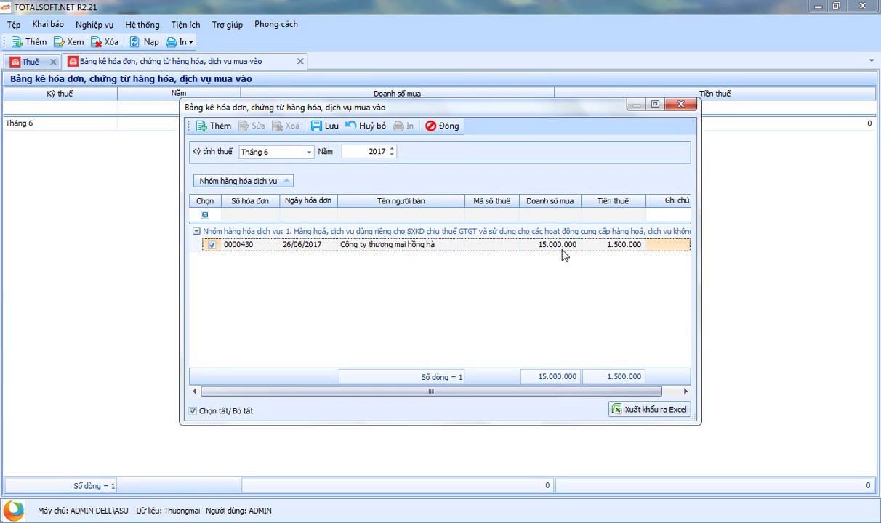